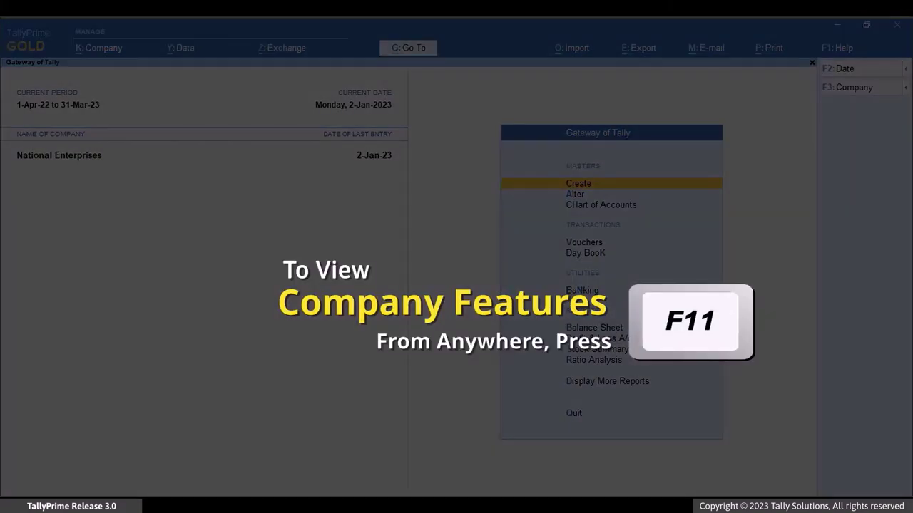
Step: In Company Features, set Show more features and Enable Payment Request to Yes
key(F11)
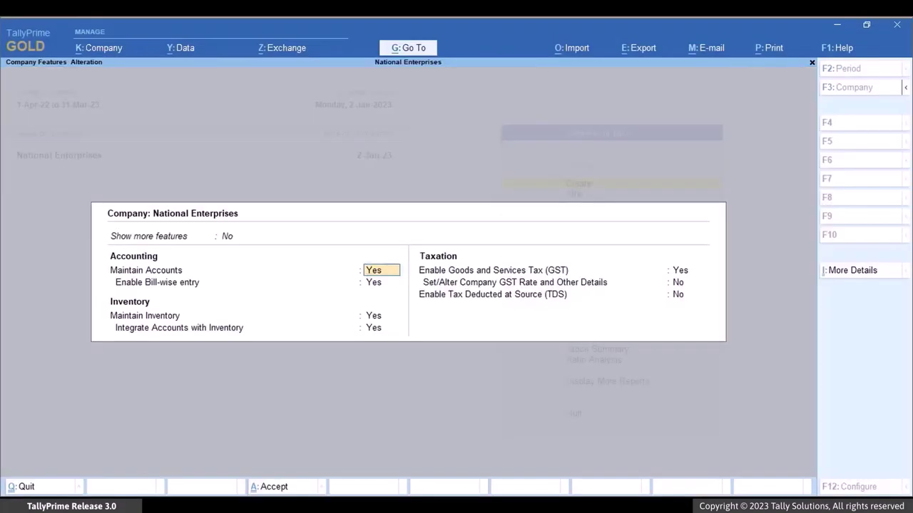
key(Up)
key(Down)
key(Return)
key(Down)
key(Down)
key(Down)
key(Down)
key(Down)
key(Down)
key(Down)
key(Down)
key(Down)
key(Down)
key(Down)
key(Down)
key(Down)
key(Down)
key(Down)
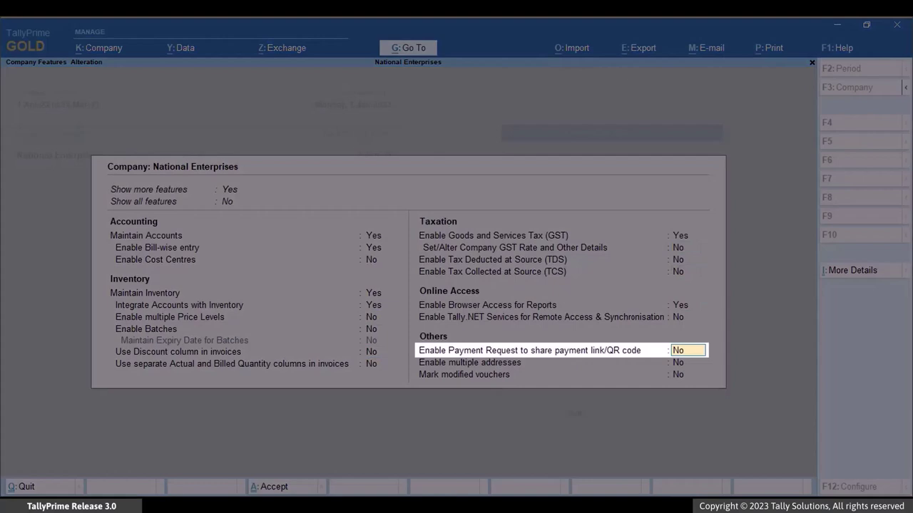
key(y)
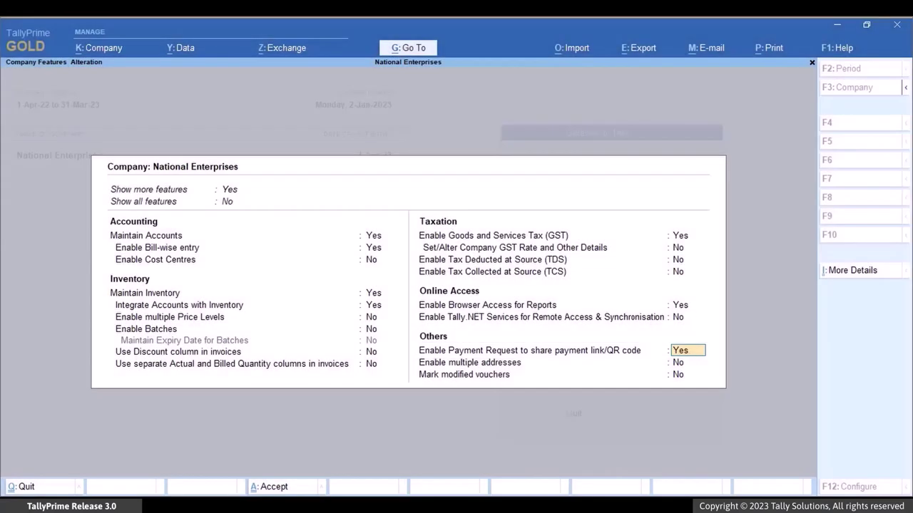
key(Return)
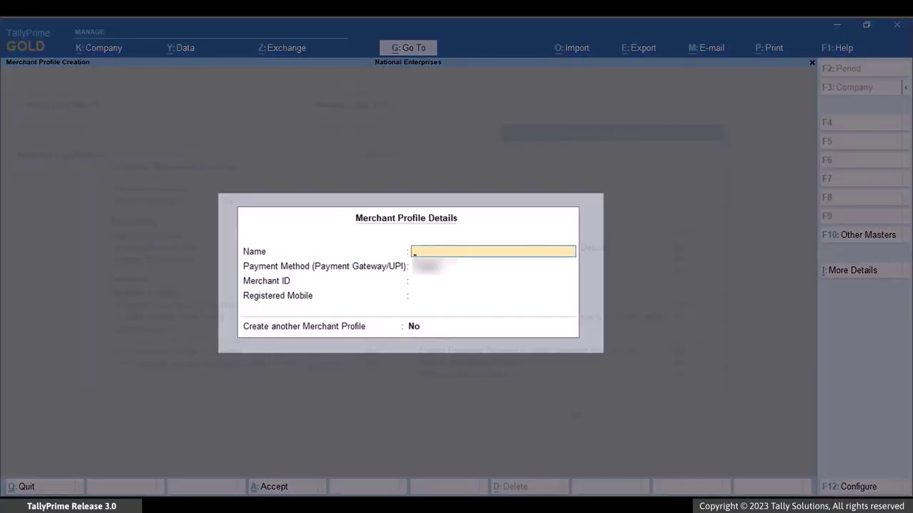
Step: Fill in the merchant's name, RazorPay as payment method, merchant ID and registered e-mail
key(Return)
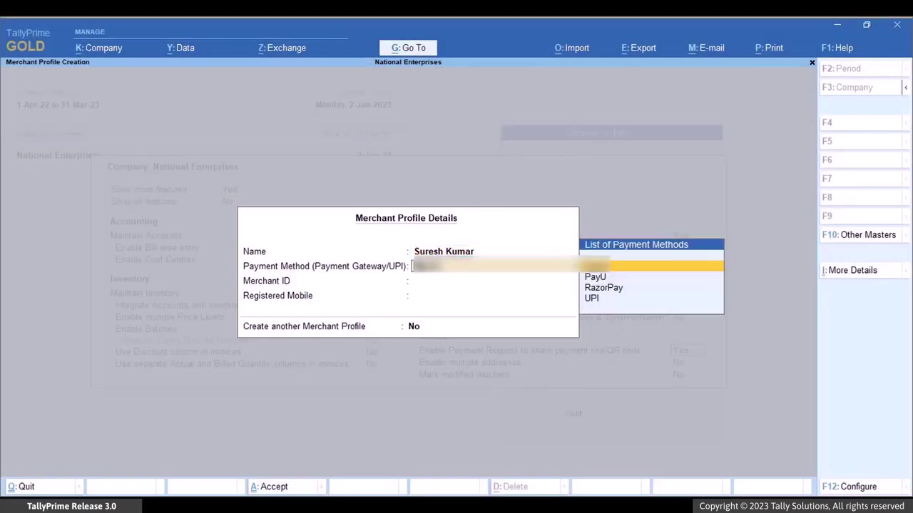
key(Down)
key(Down)
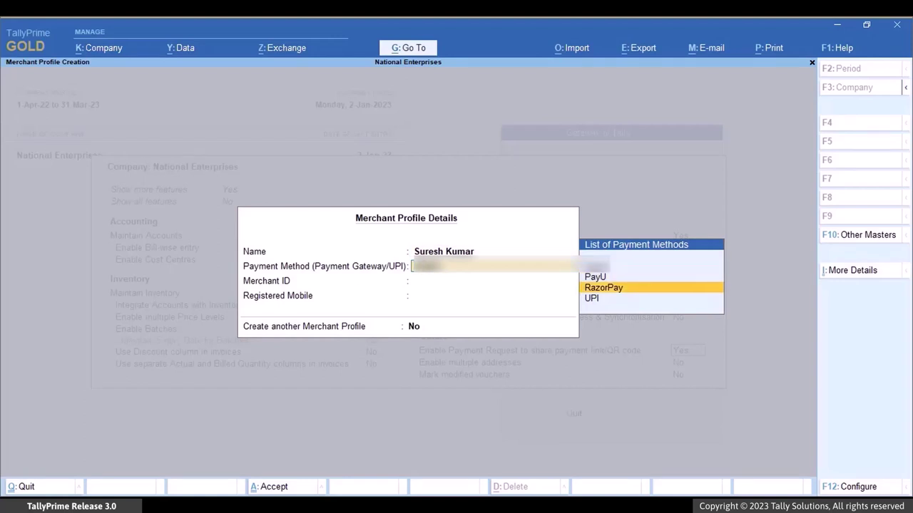
key(Return)
text(G8)
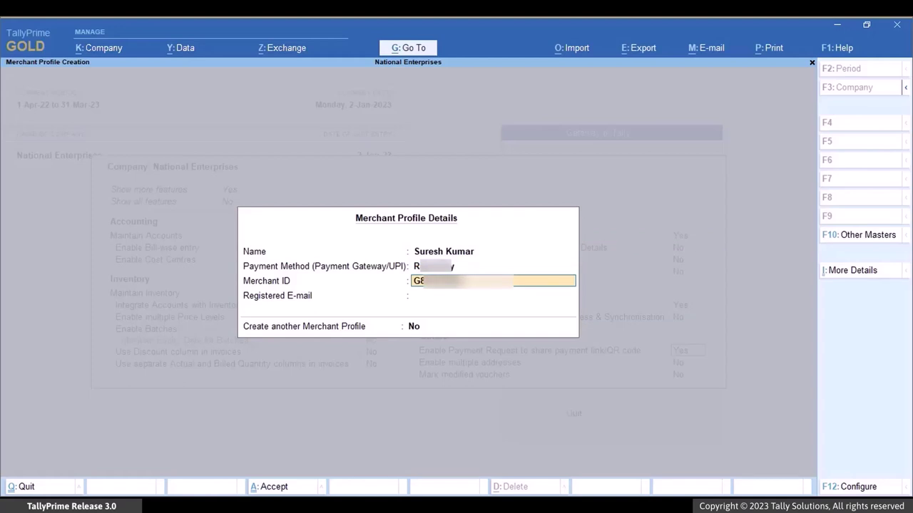
key(Return)
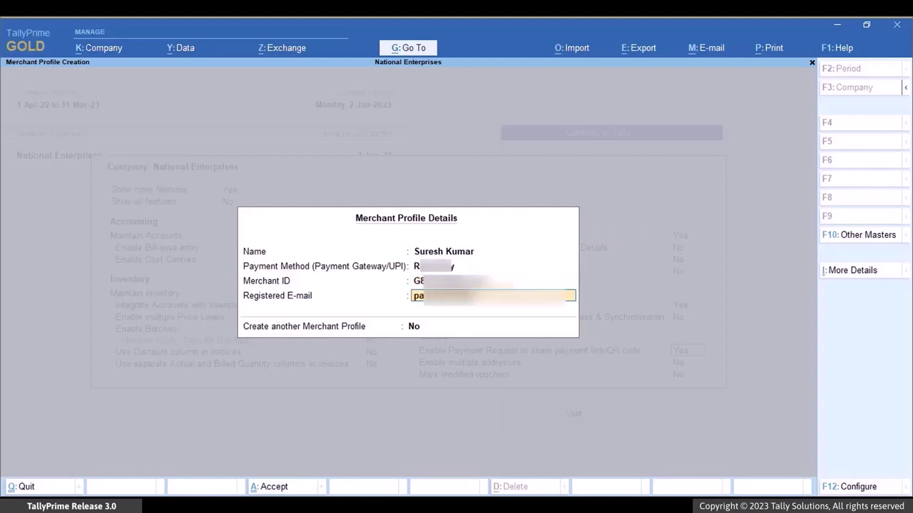
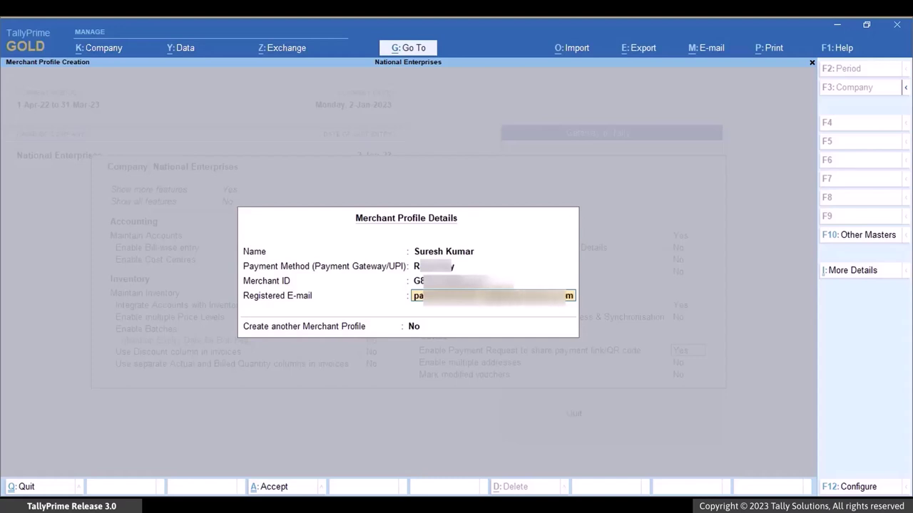
key(Return)
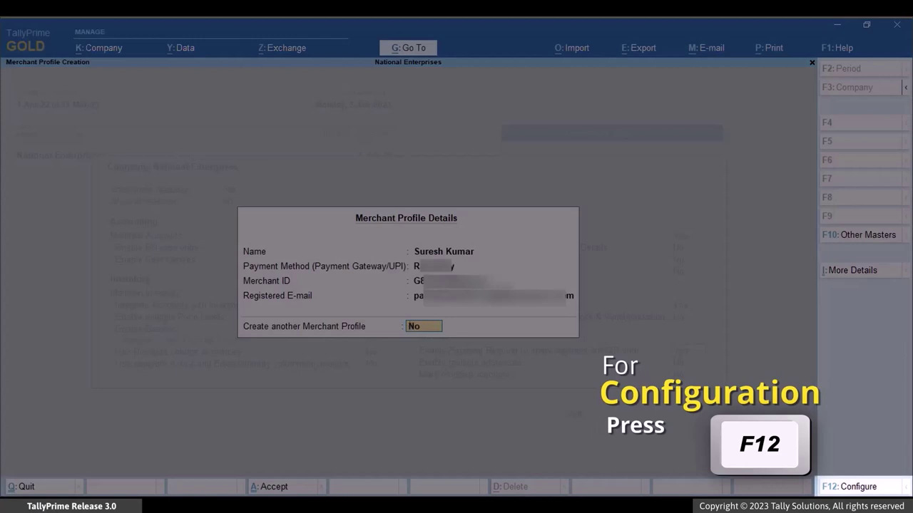
Step: Turn on both Payment Link Details options: save link Ask Every Time, 180-day expiry
key(F12)
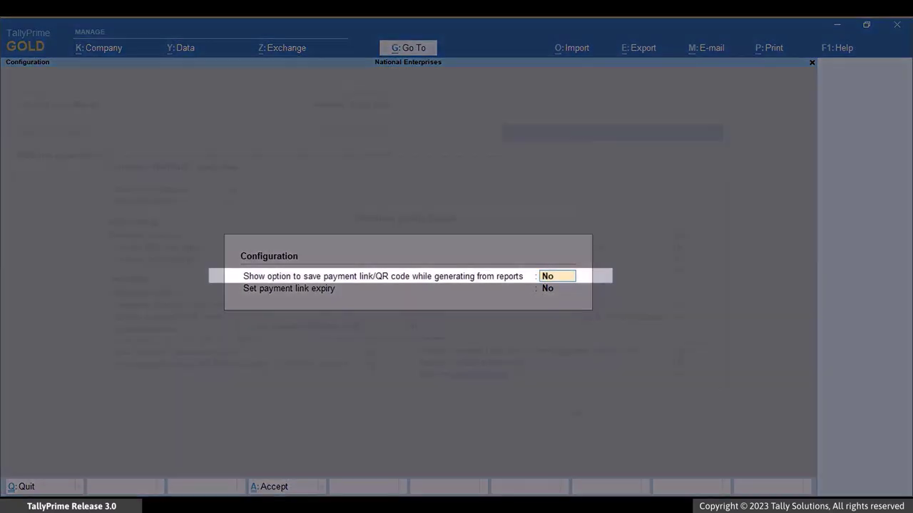
text(Yes)
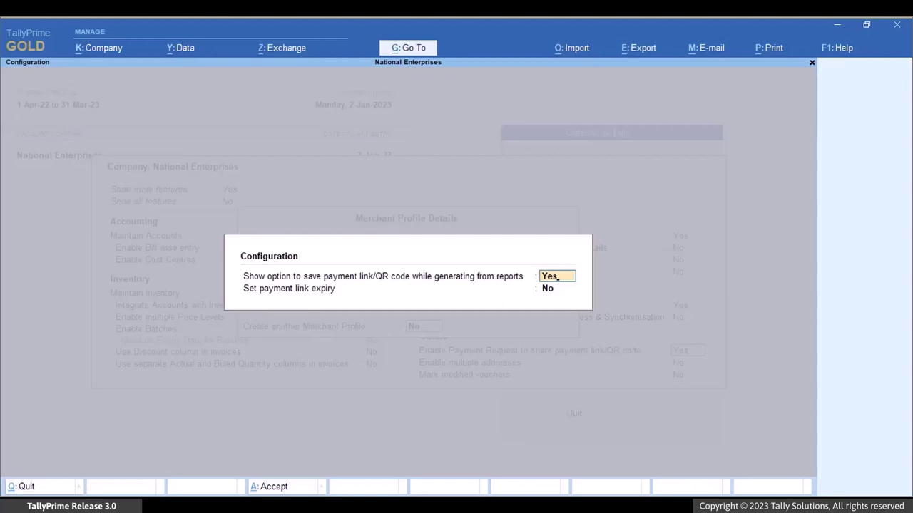
click(558, 288)
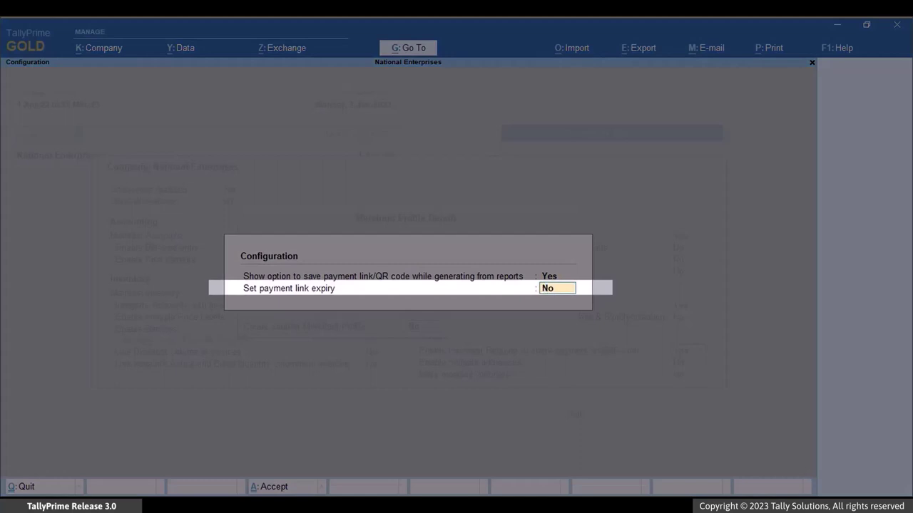
text(y)
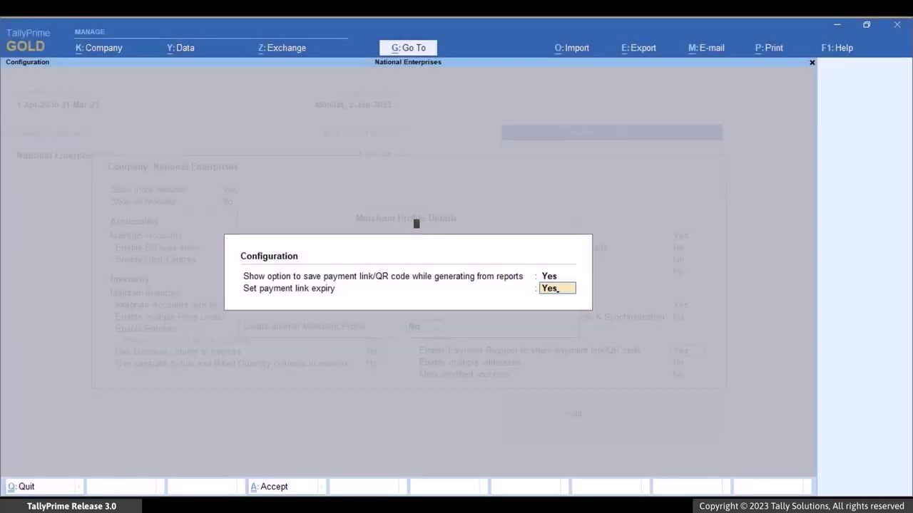
key(ctrl+a)
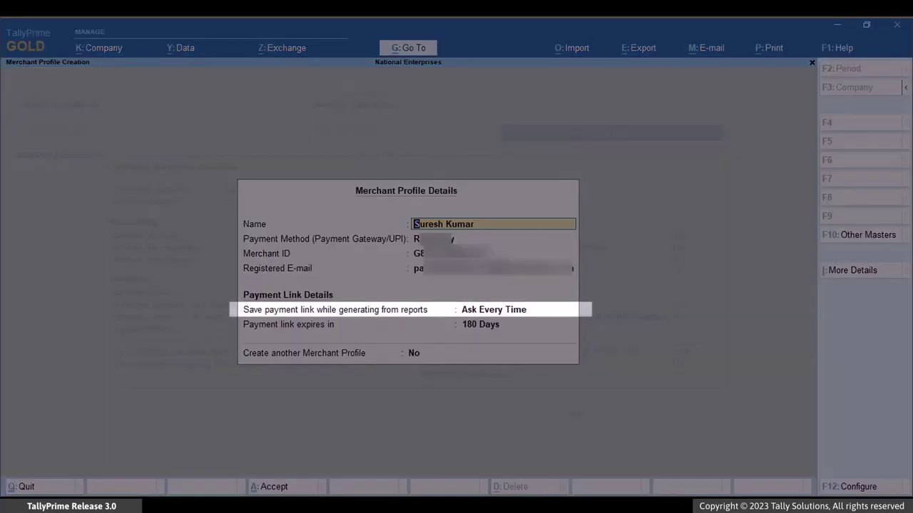
Step: Keep Ask Every Time for saving links, change expiry to 30 days, and accept the profile
key(Return)
key(Return)
key(Return)
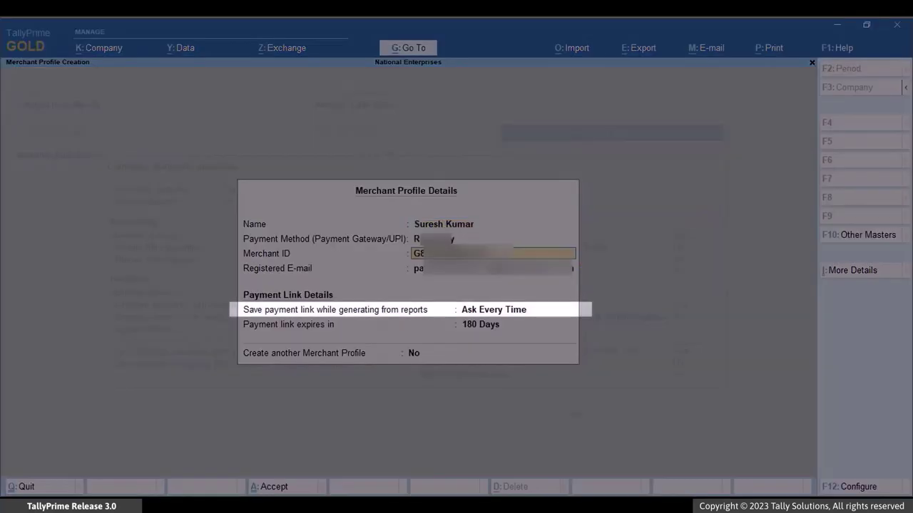
key(Return)
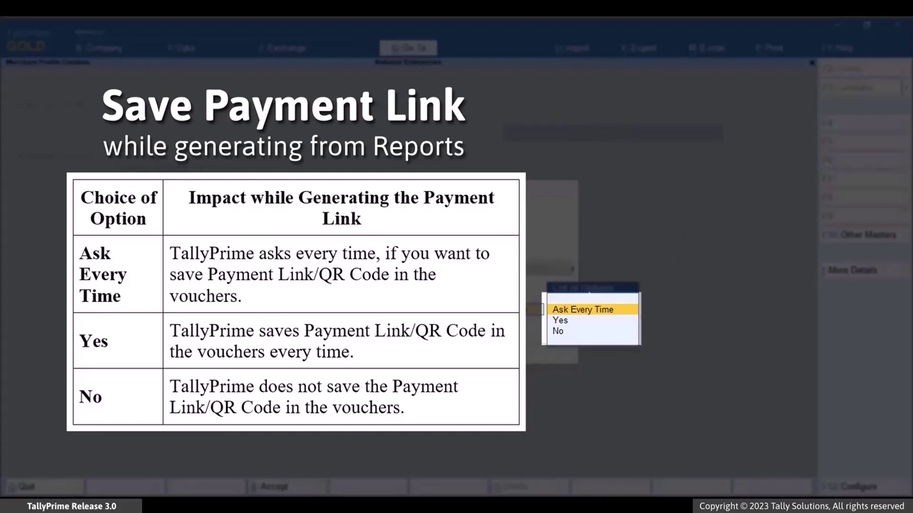
click(560, 320)
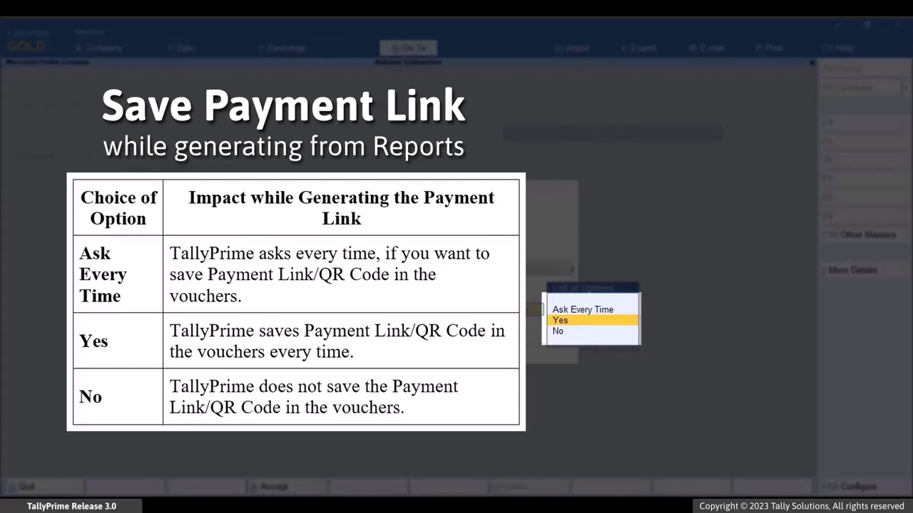
key(Down)
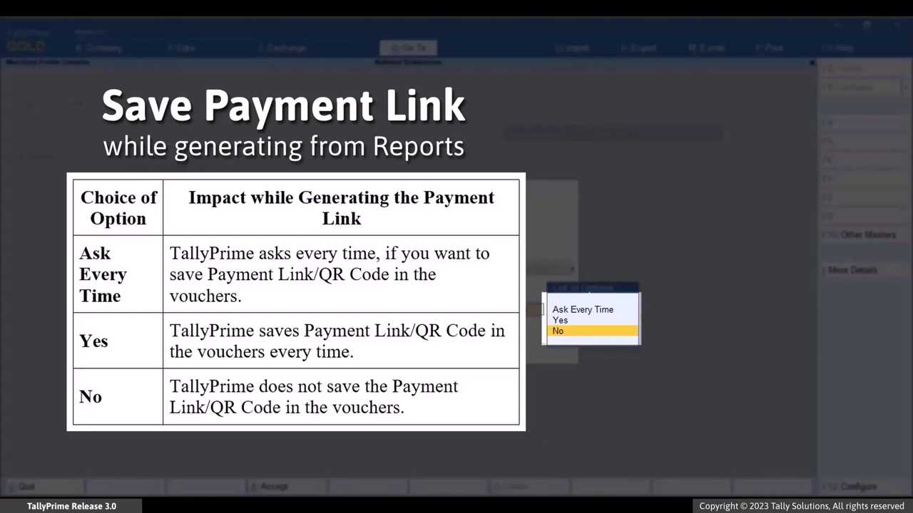
key(Up)
key(Up)
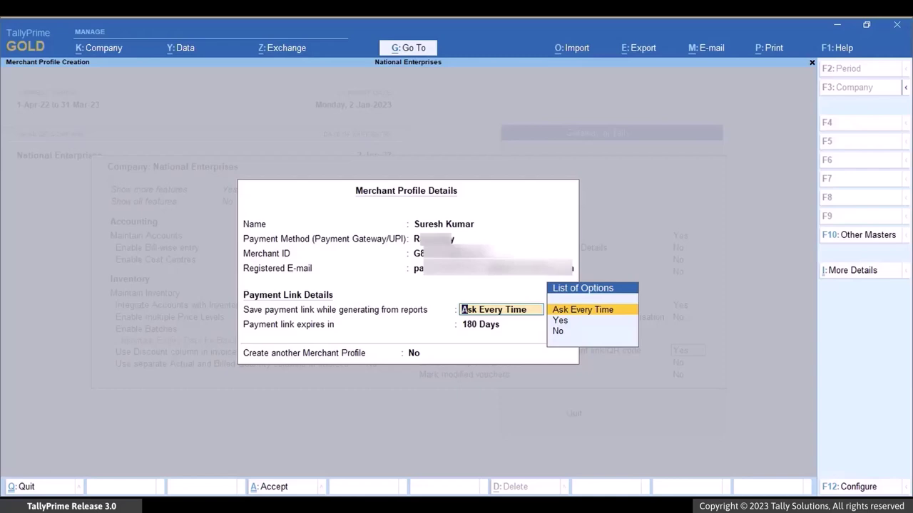
key(Return)
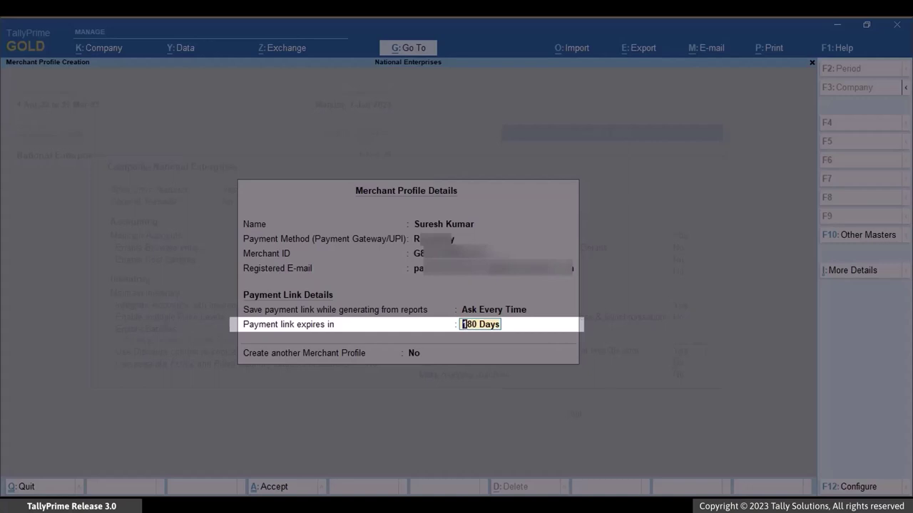
text(30)
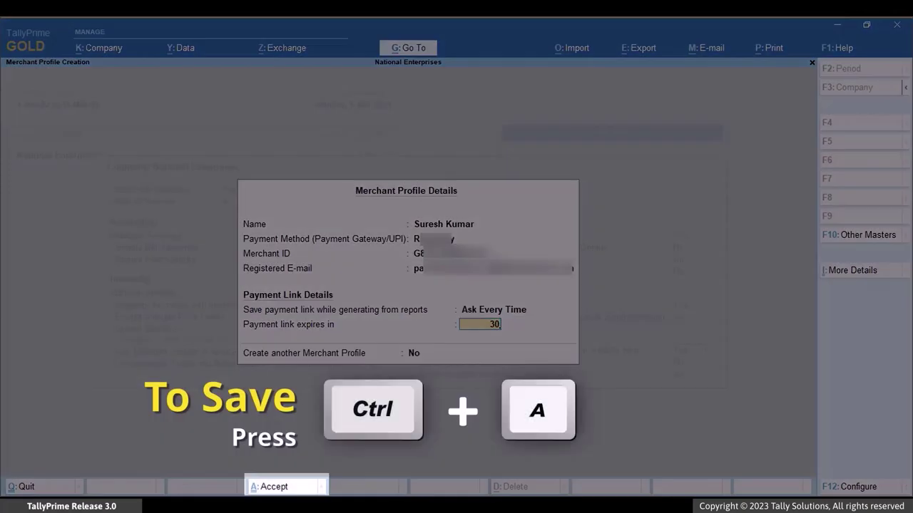
key(ctrl+a)
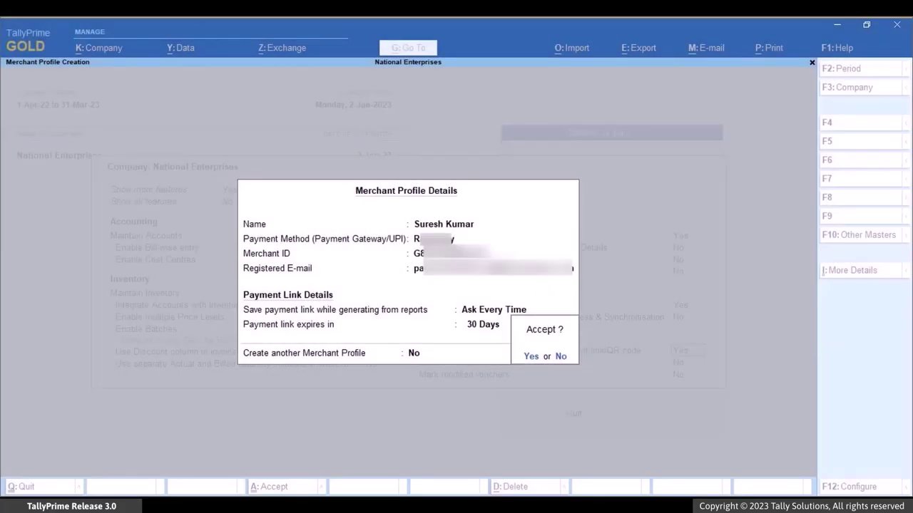
key(Return)
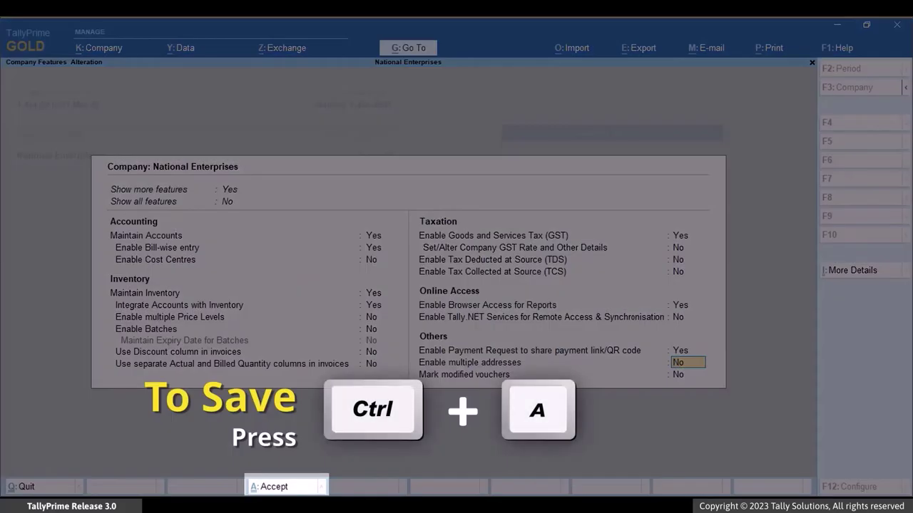
Step: Accept Company Features with Payment Request on, returning to Gateway of Tally
key(ctrl+a)
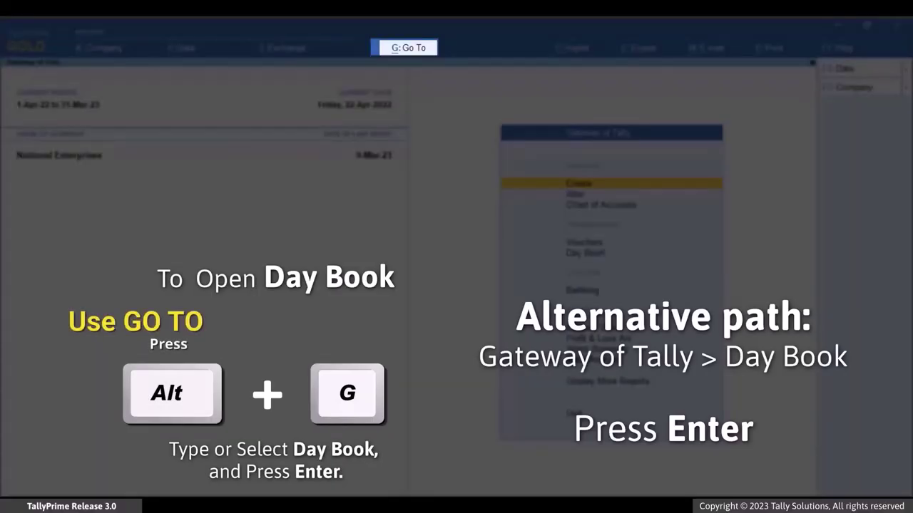
Step: Open Sales voucher No. 3 (11,800.00) from the Day Book in alteration mode
key(alt+g)
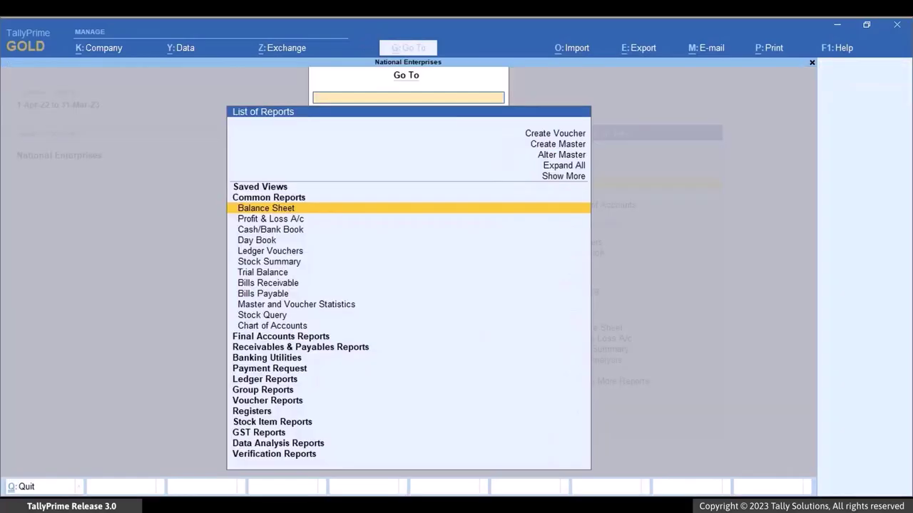
key(Down)
key(Down)
key(Down)
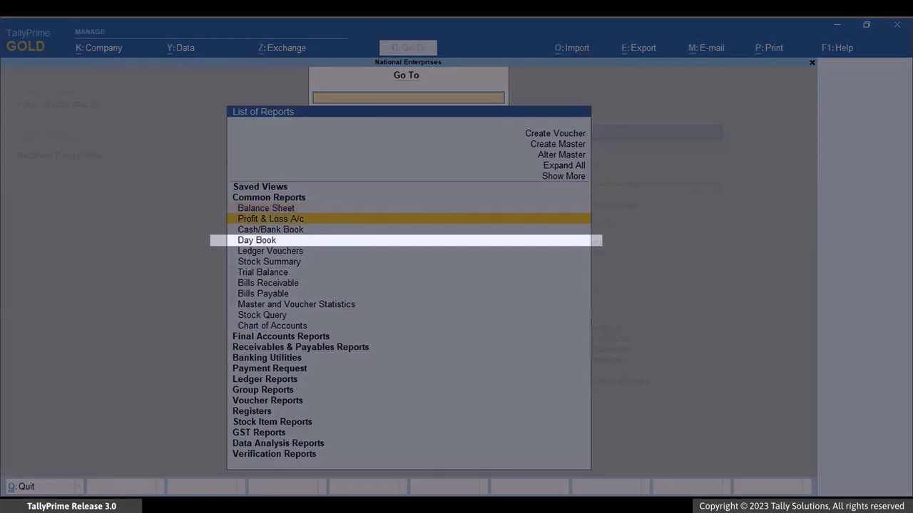
key(Return)
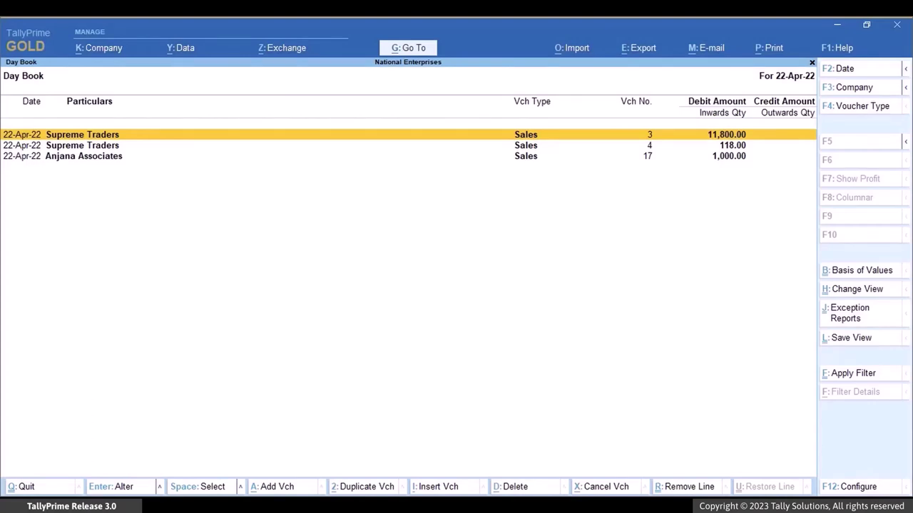
key(Return)
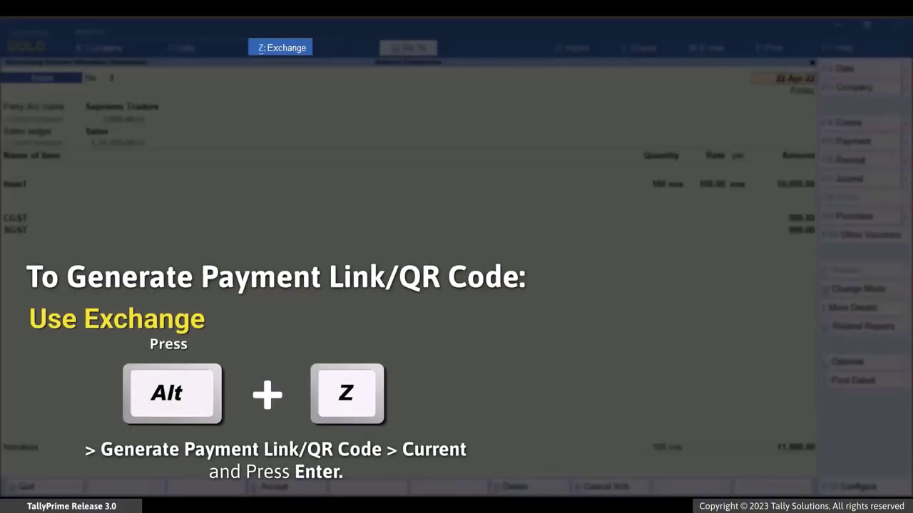
Step: Start generating a payment link/QR code for the current Supreme Traders voucher
key(alt+z)
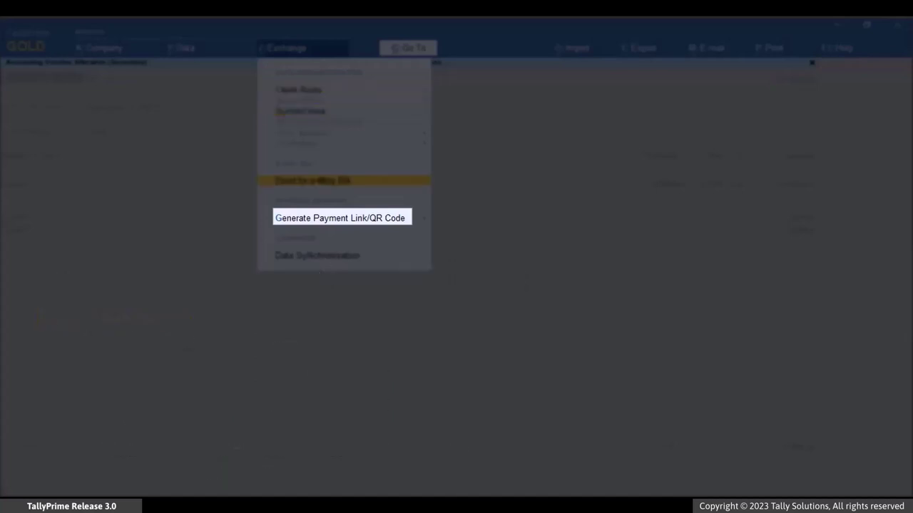
key(Down)
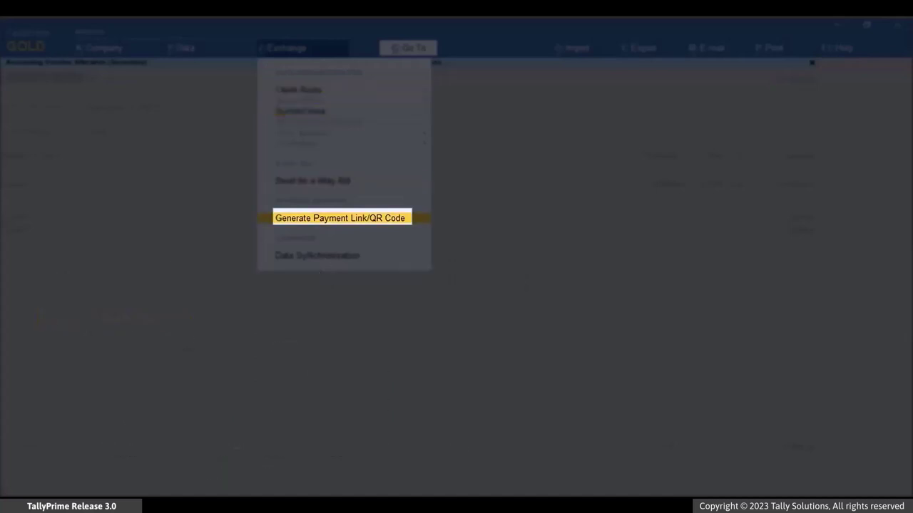
key(Return)
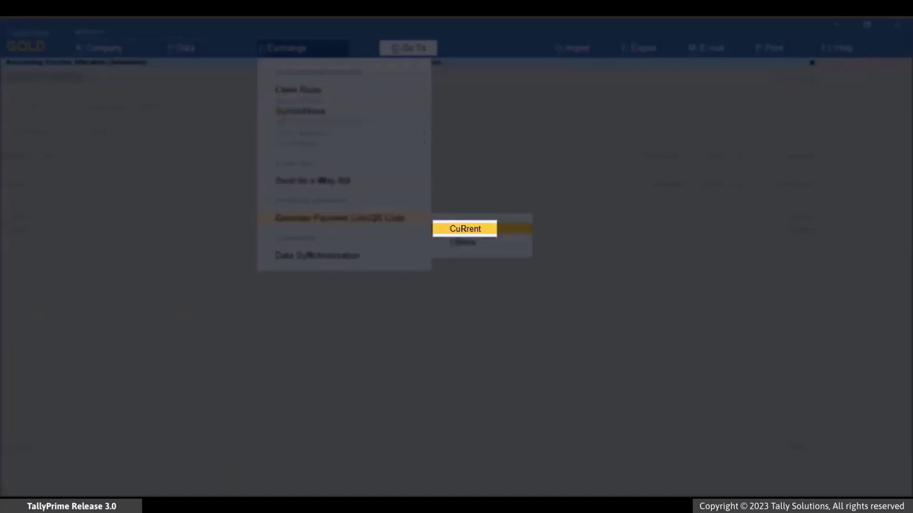
key(Return)
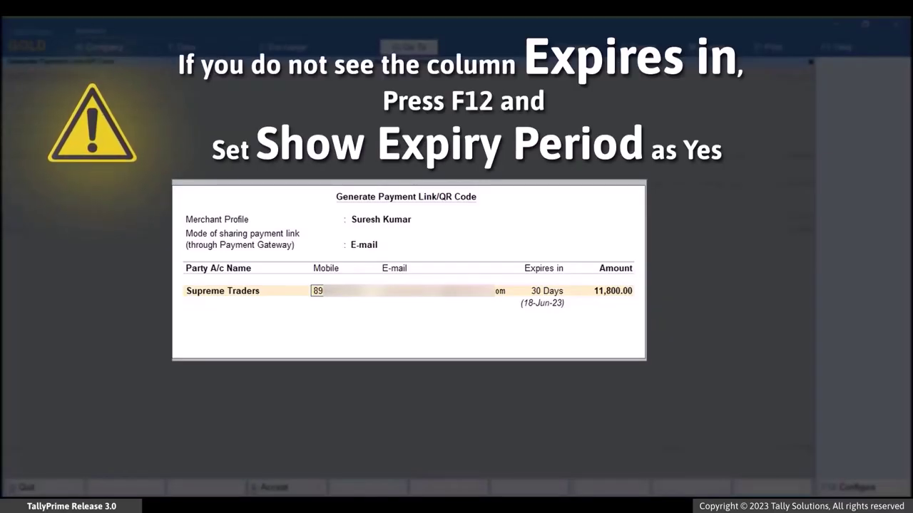
key(shift+Tab)
key(shift+Tab)
key(shift+Tab)
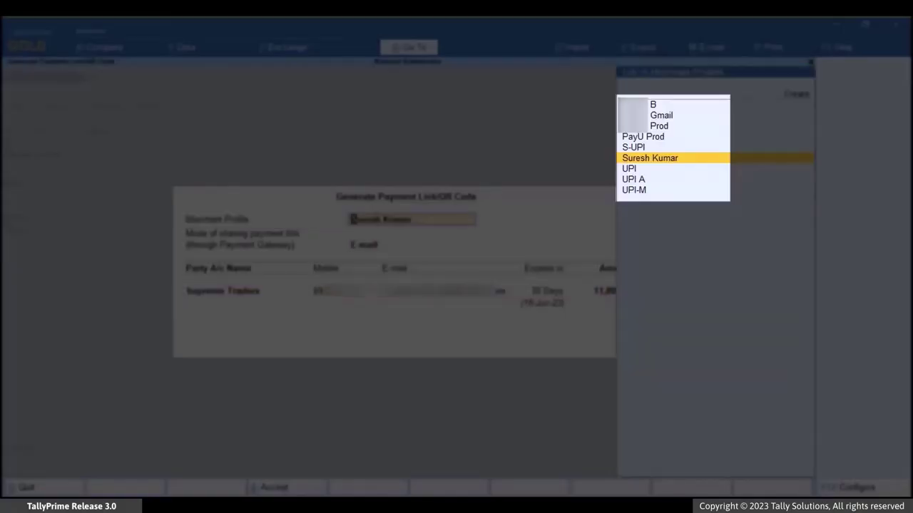
Step: Keep the merchant profile and Supreme Traders, and set sharing mode to E-mail & SMS
key(Return)
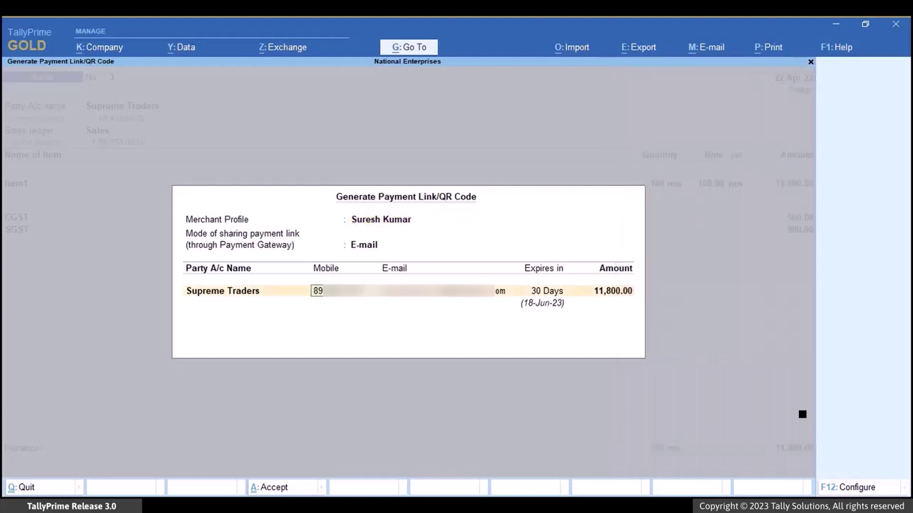
key(Return)
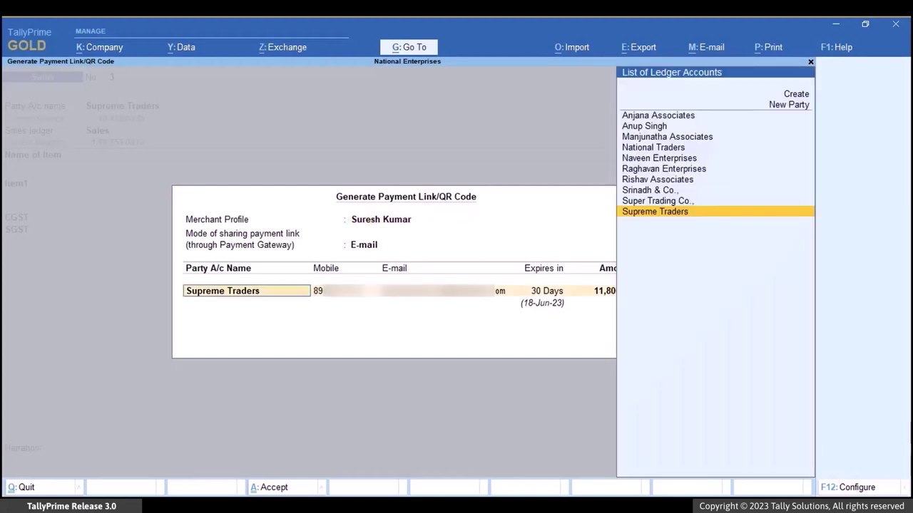
key(BackSpace)
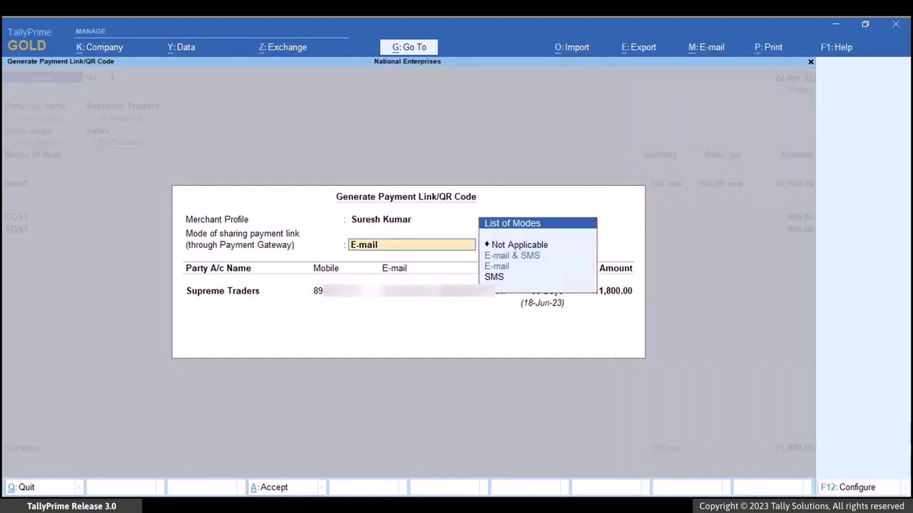
key(Up)
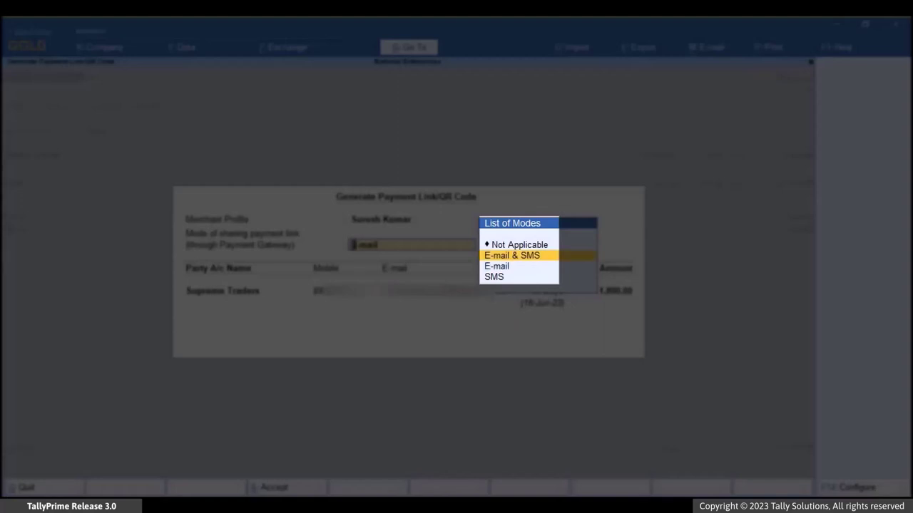
key(Return)
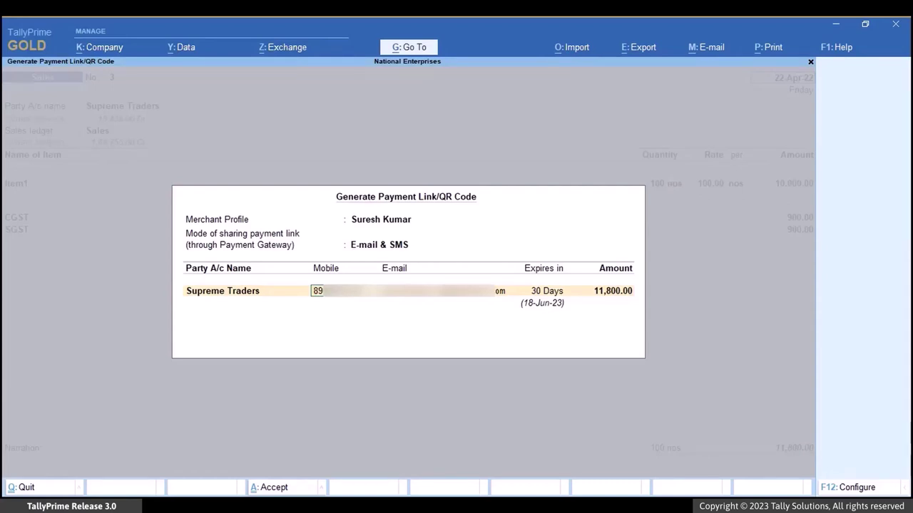
click(499, 291)
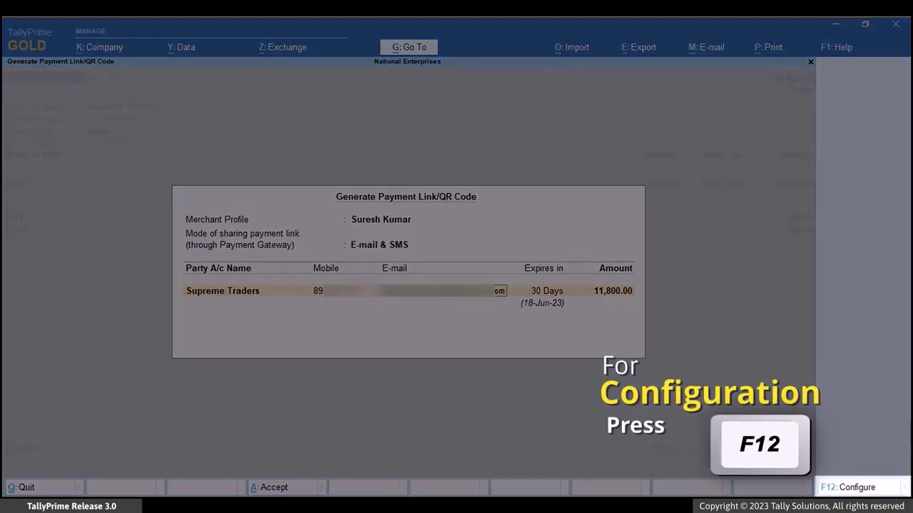
Step: Enable the Reference Nos. and Remarks fields in the payment link configuration
key(F12)
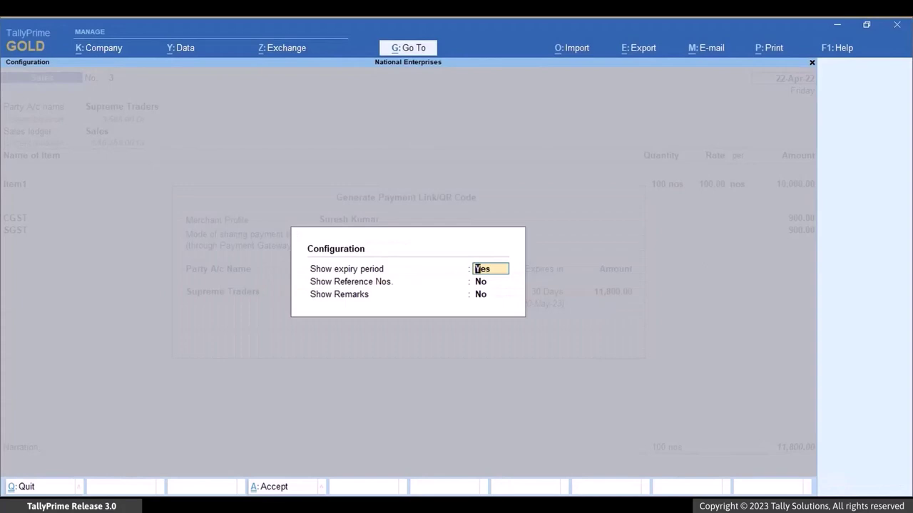
key(Return)
text(y)
key(Return)
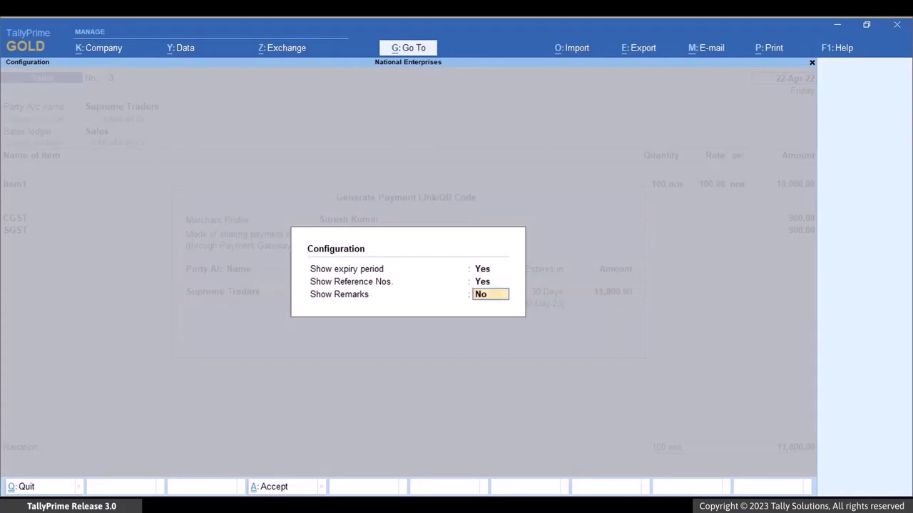
text(yes)
key(ctrl+a)
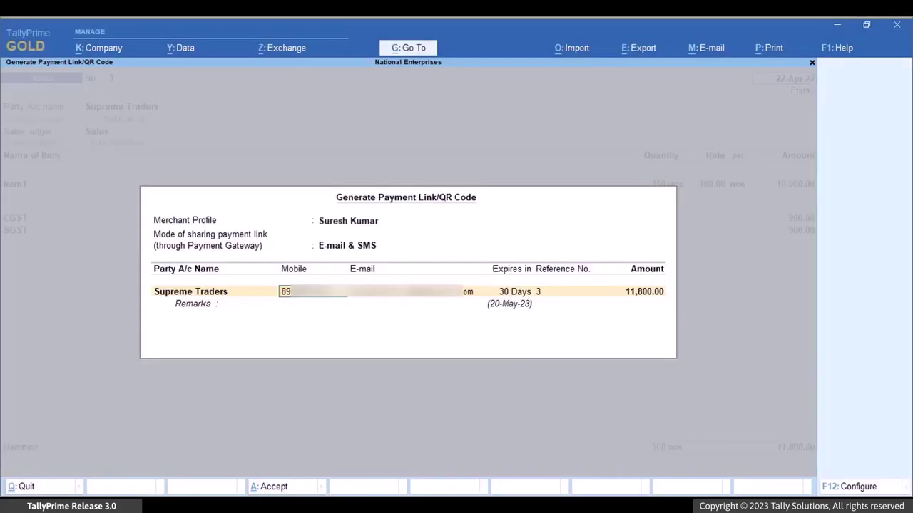
Step: Keep reference number 3, add remark 'Payment to be made by 30th', and accept
click(468, 292)
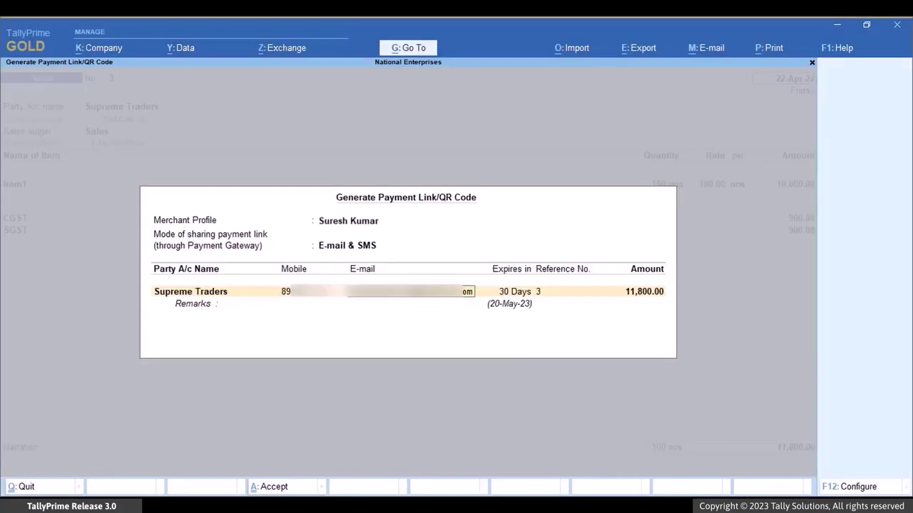
click(503, 291)
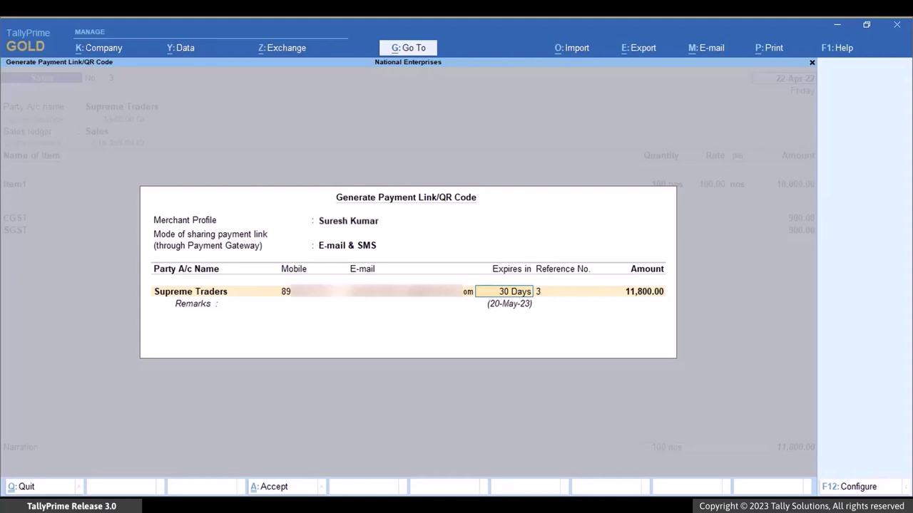
click(564, 292)
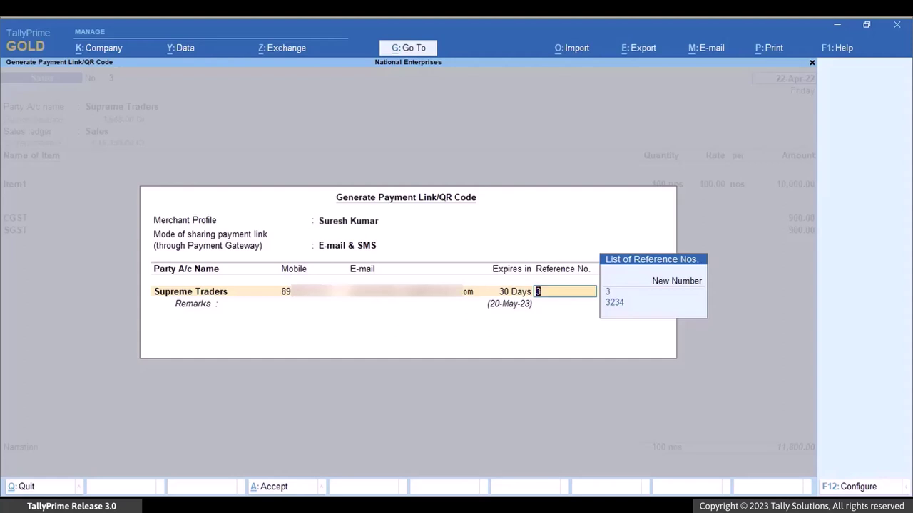
key(Up)
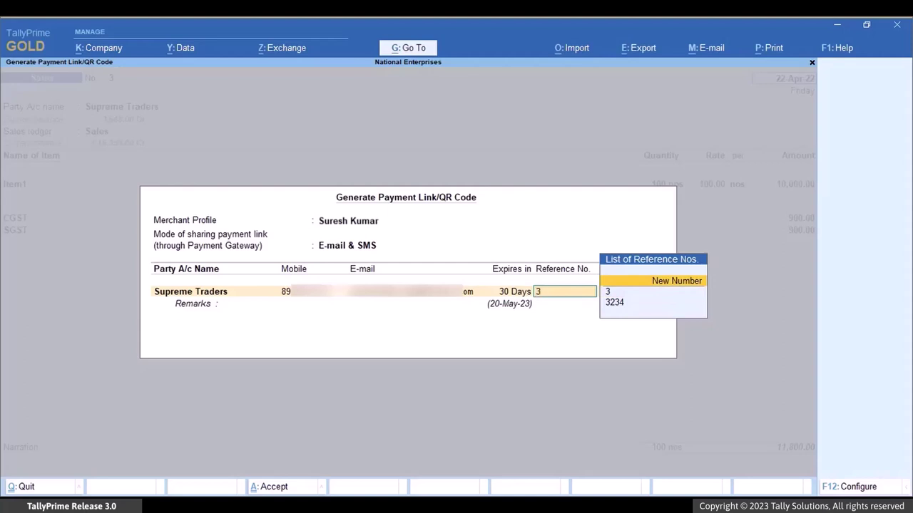
key(Return)
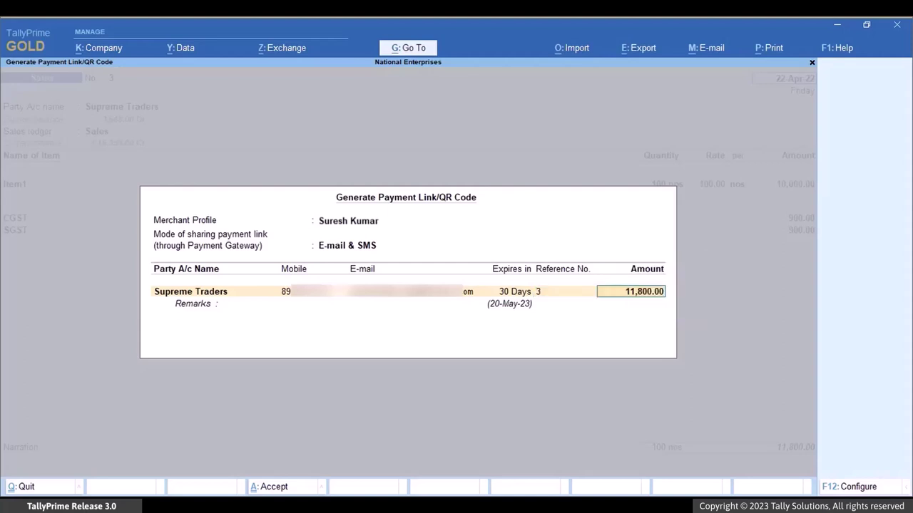
key(Return)
text(Payment to be made by 30t)
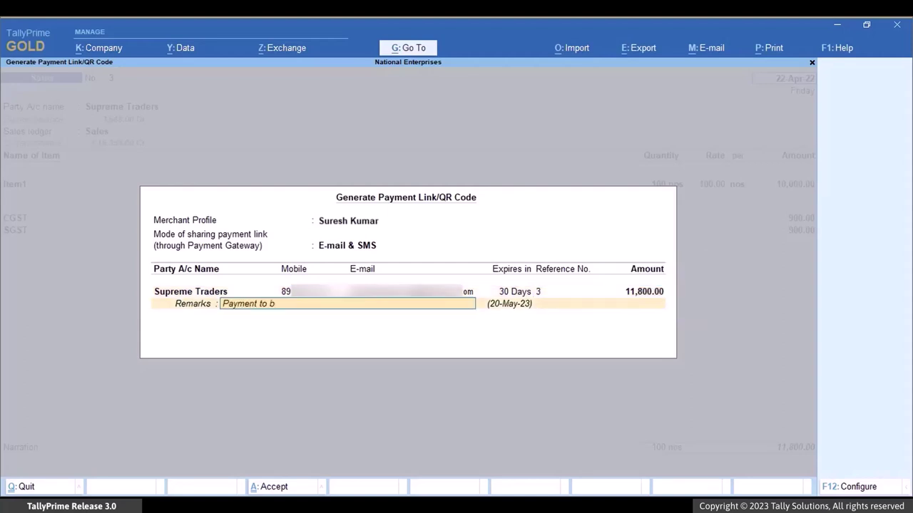
text(h)
key(ctrl+a)
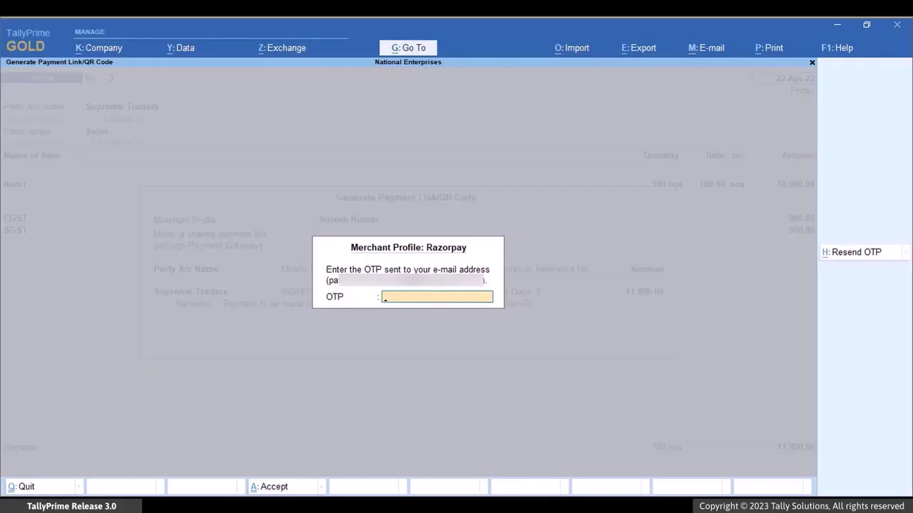
Step: Submit the Razorpay OTP received by e-mail to send the 11,800.00 payment link
key(Return)
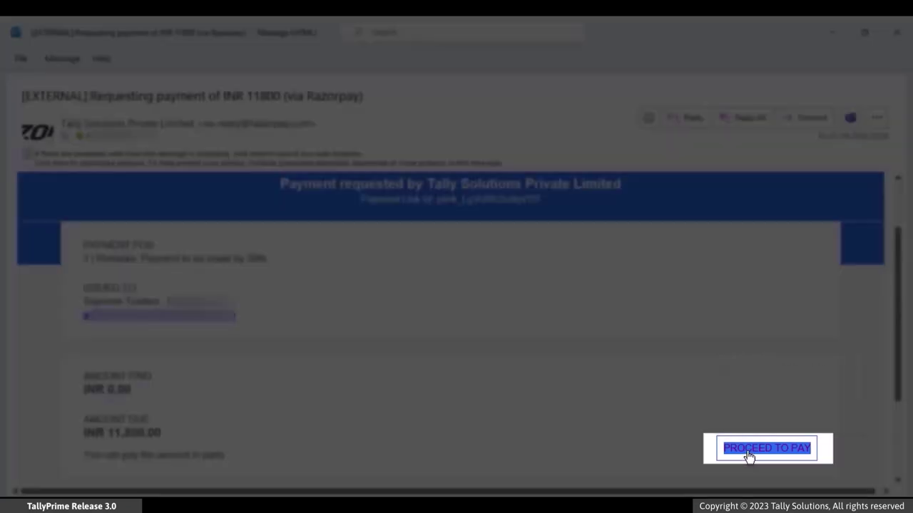
Step: Follow the Razorpay e-mail's Proceed to Pay link for the INR 11800 request
click(748, 455)
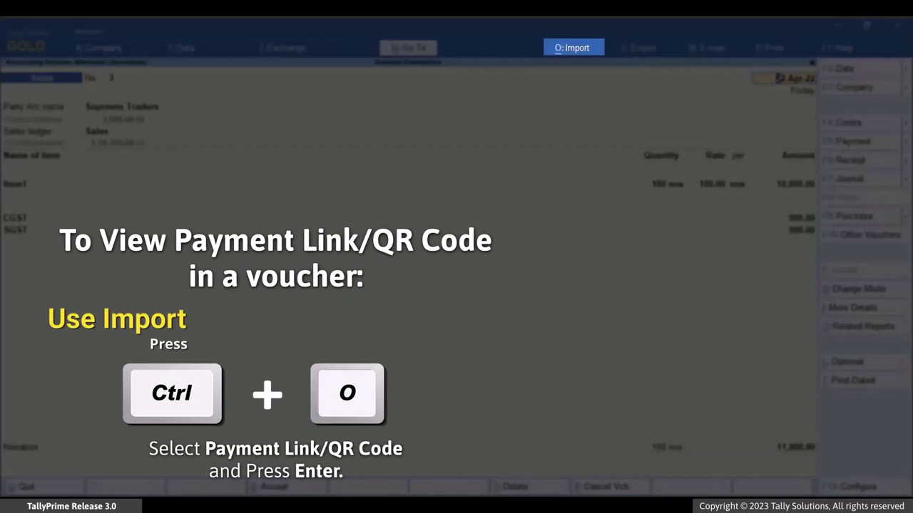
Step: Open the voucher's Payment Link/QR Code report and copy the payment link
key(ctrl+o)
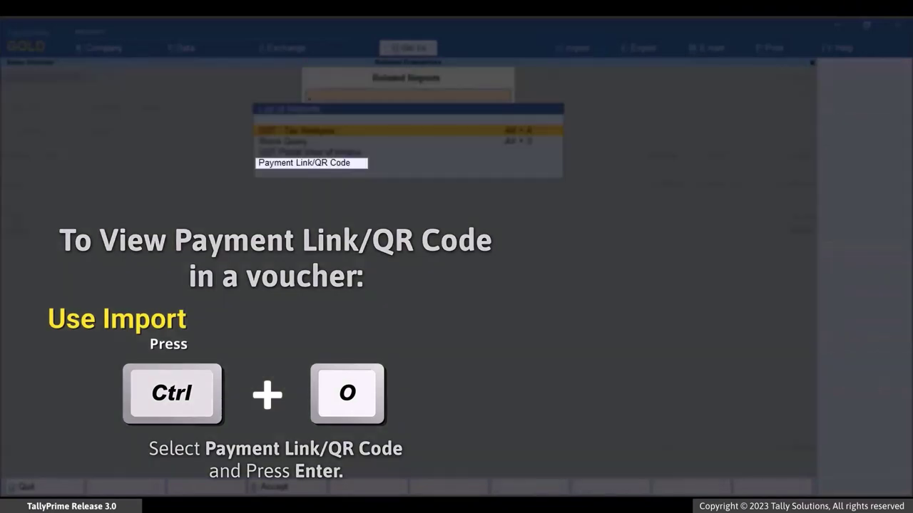
key(Down)
key(Down)
key(Down)
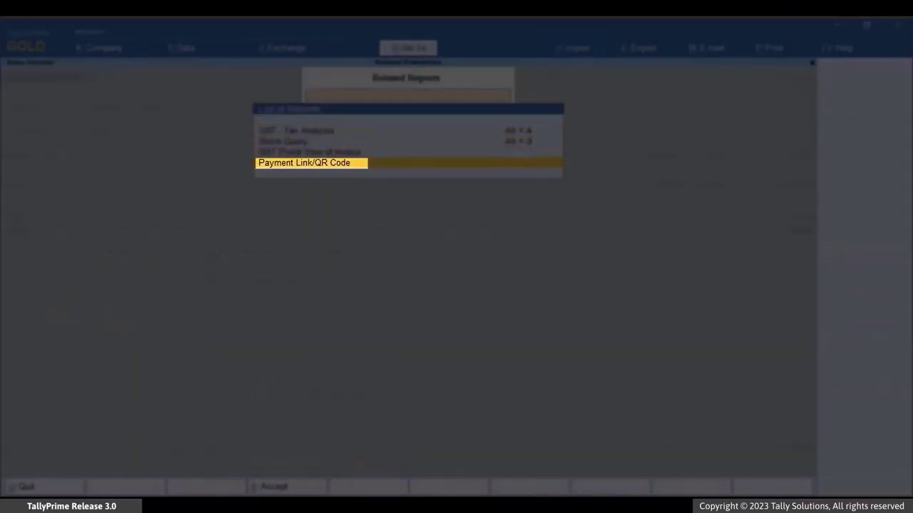
key(Return)
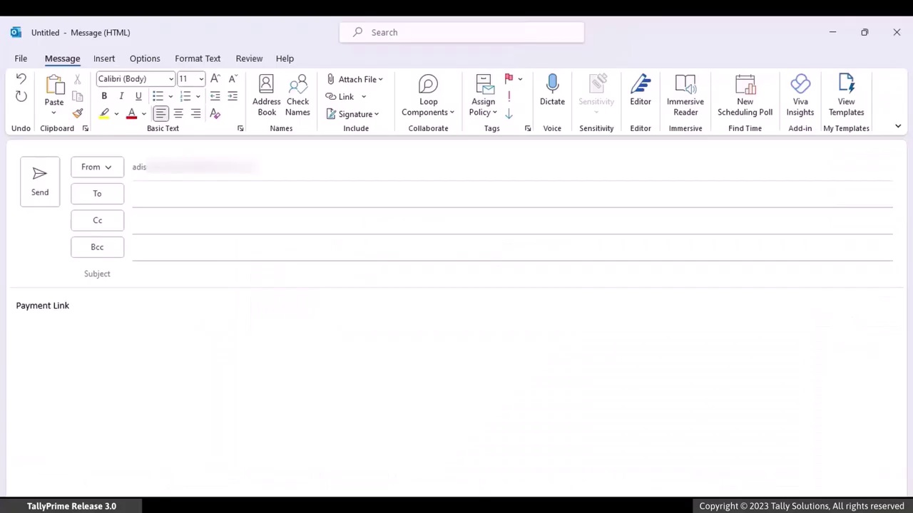
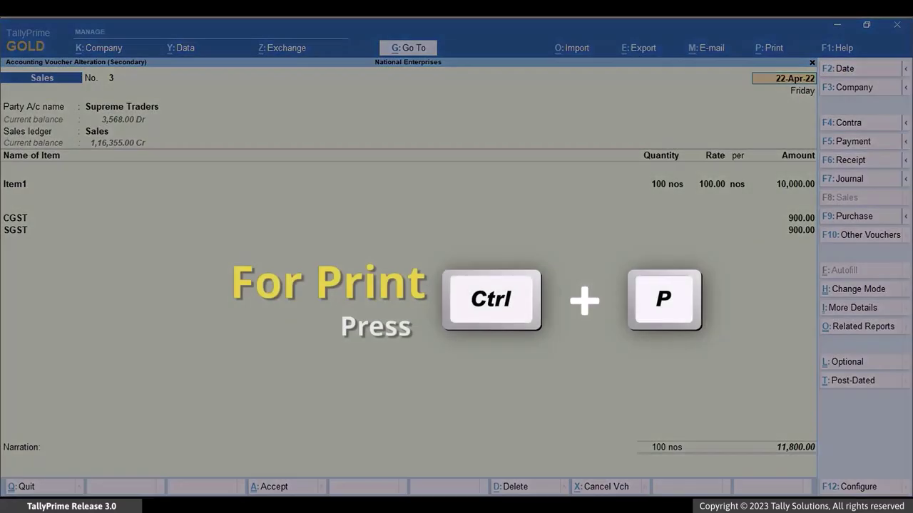
Step: Set the print payment request method to Link & QR Code and preview invoice 3's Tax Invoice
key(ctrl+p)
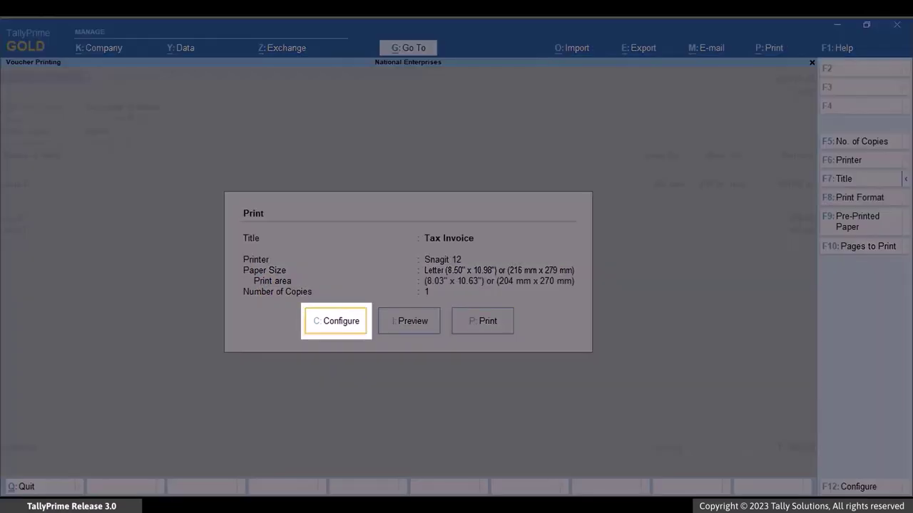
key(c)
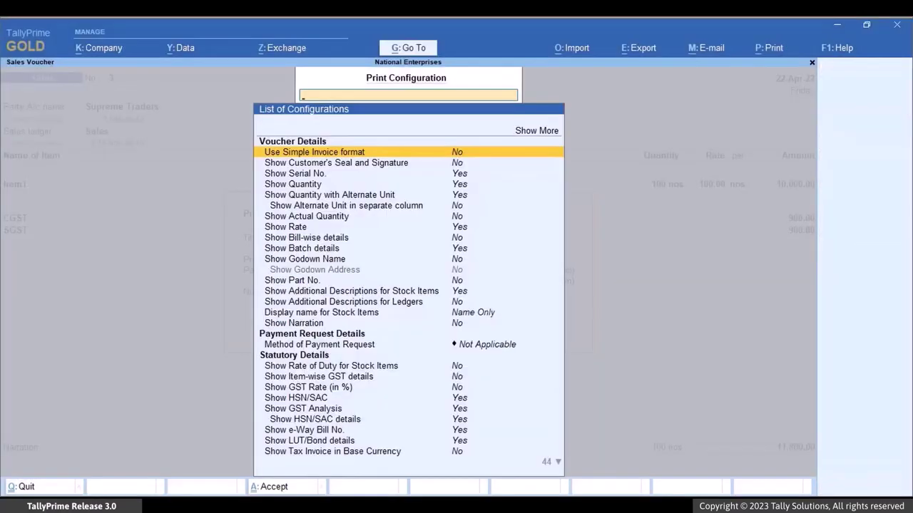
text(Metho)
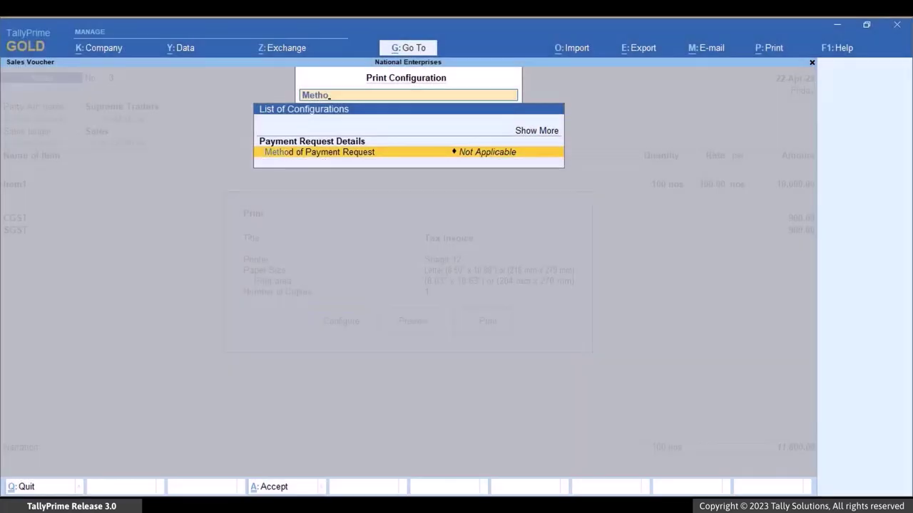
key(Return)
key(Down)
key(Down)
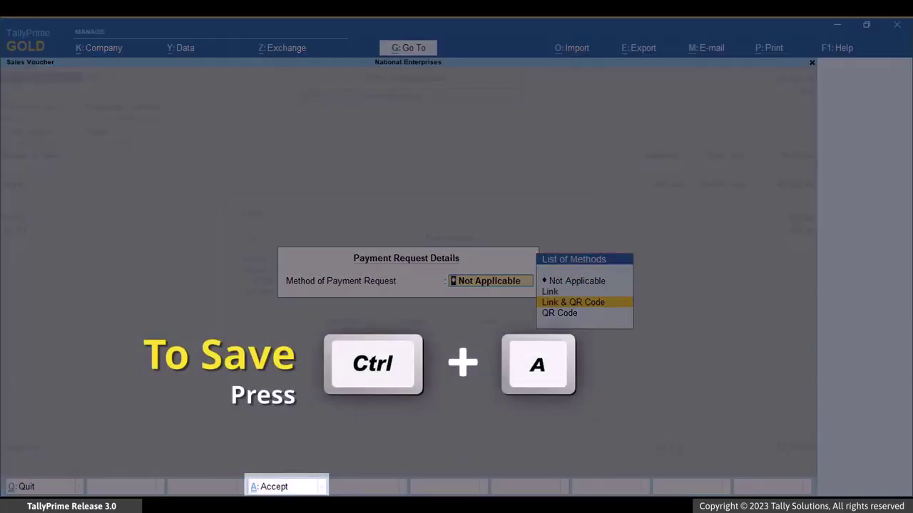
key(ctrl+a)
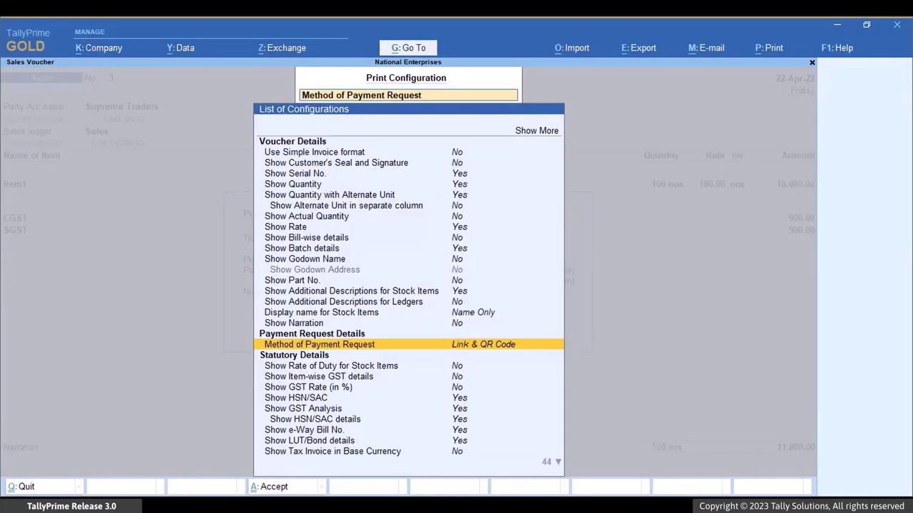
key(ctrl+a)
click(408, 320)
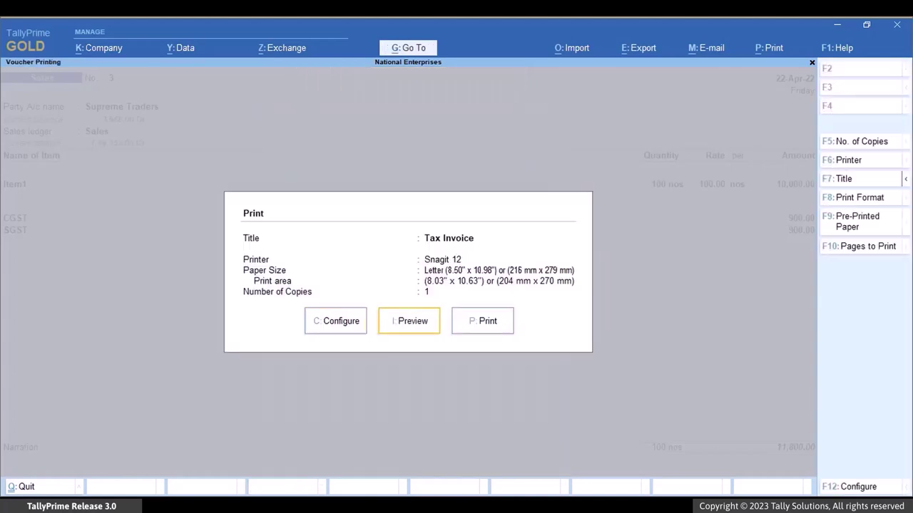
key(Return)
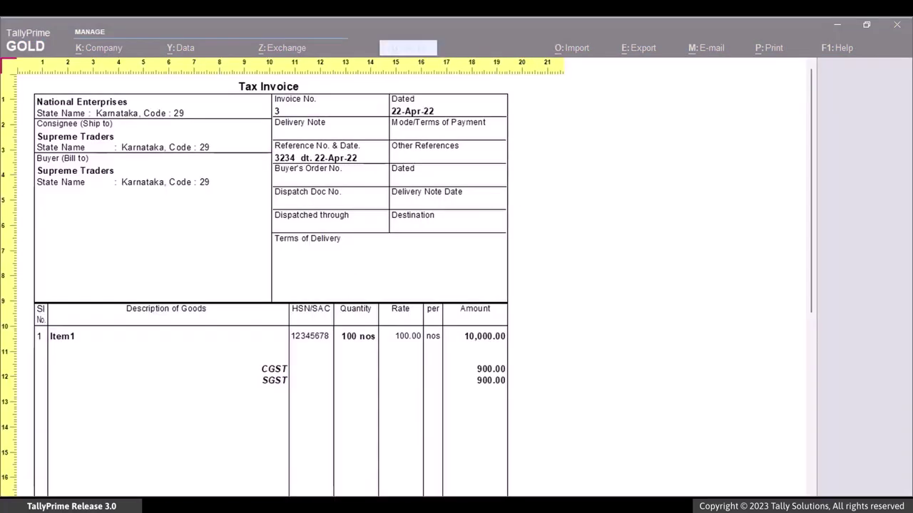
Step: Scroll down the invoice 3 preview to the QR code section
scroll(271, 285, down, 5)
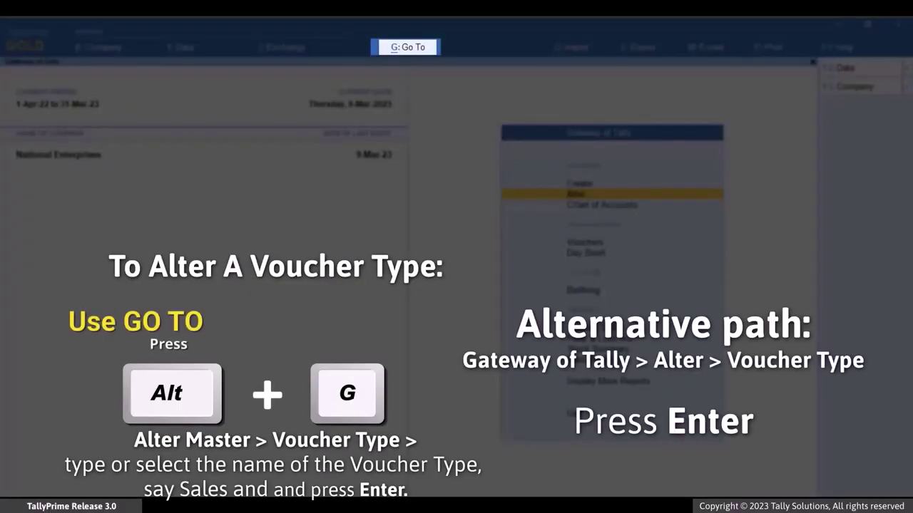
Step: Alter the Sales voucher type, setting 'Generate payment link/QR code after saving voucher' to Yes
key(alt+g)
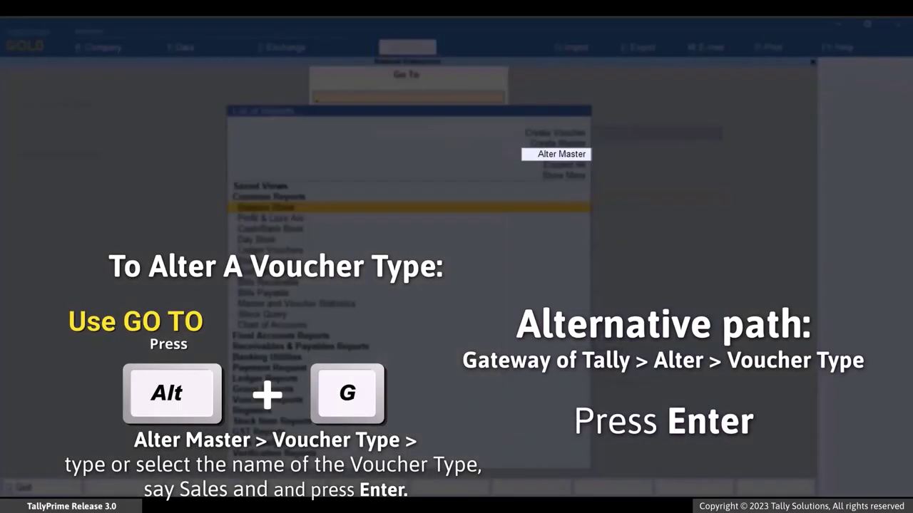
key(Up)
key(Up)
key(Up)
key(Return)
key(Down)
key(Down)
key(Down)
key(Return)
key(Down)
key(Down)
key(Down)
key(Down)
key(Down)
key(Down)
key(Down)
key(Down)
key(Down)
key(Down)
key(Down)
key(Down)
key(Down)
key(Down)
key(Down)
key(Down)
key(Down)
key(Return)
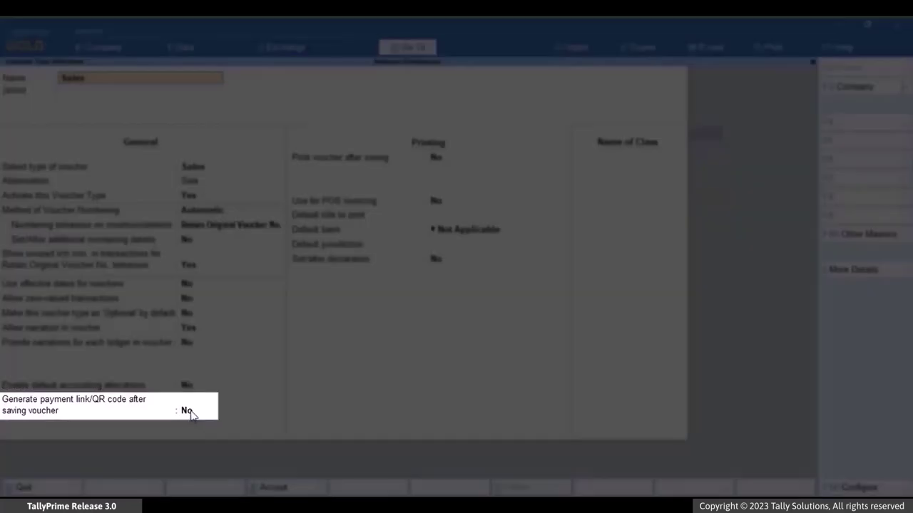
click(187, 411)
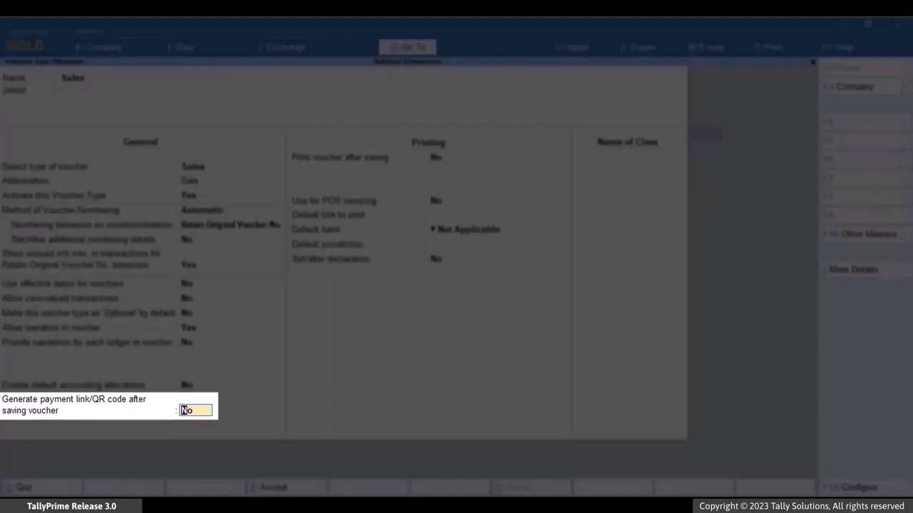
text(Yes)
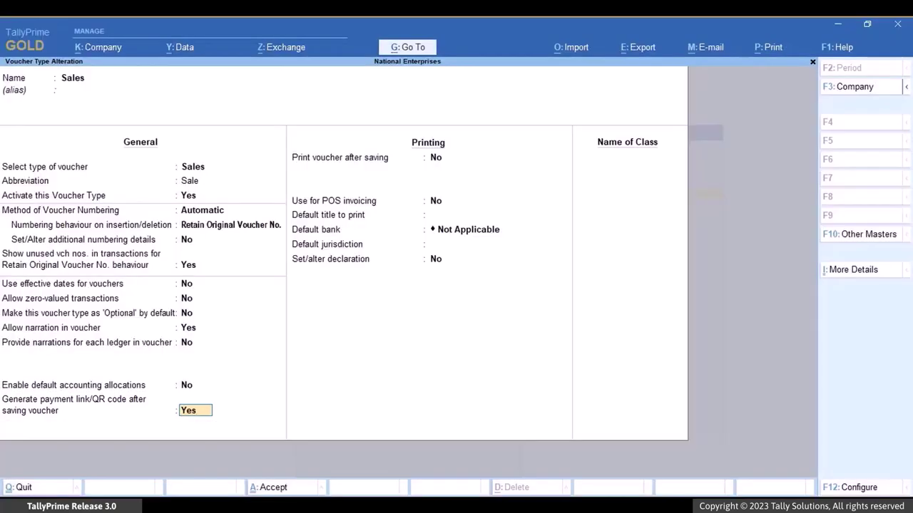
click(435, 157)
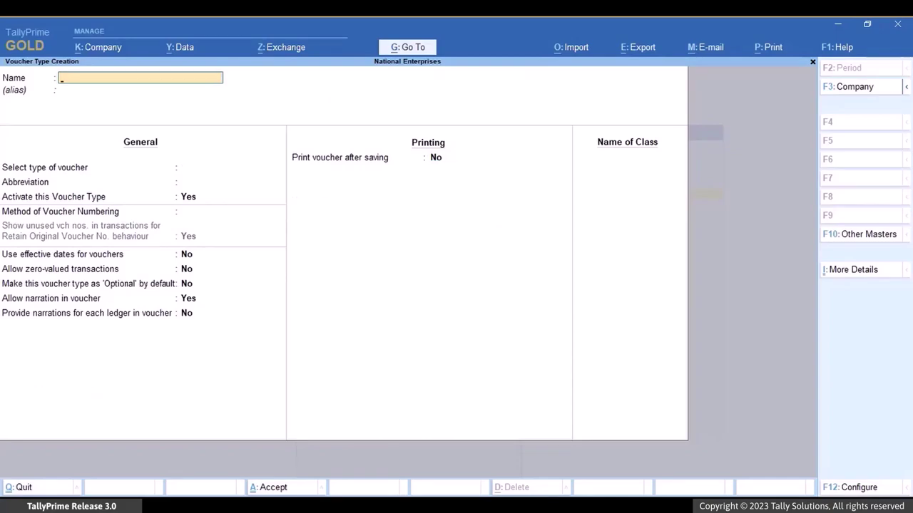
Step: Save a Supreme Traders Sales voucher: 5 Bajaj Novell 1200mm Fans with CGST/SGST, totalling 24,780.00
key(alt+g)
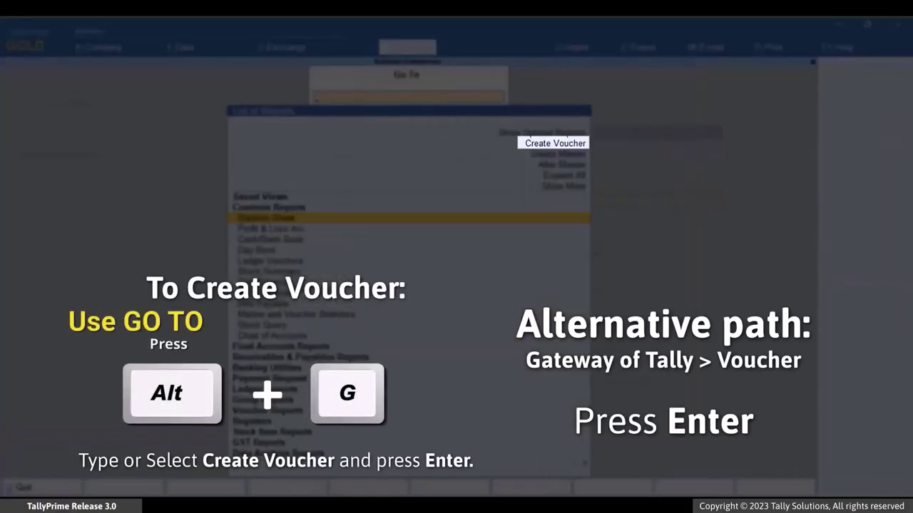
key(Up)
key(Up)
key(Up)
key(Up)
key(Up)
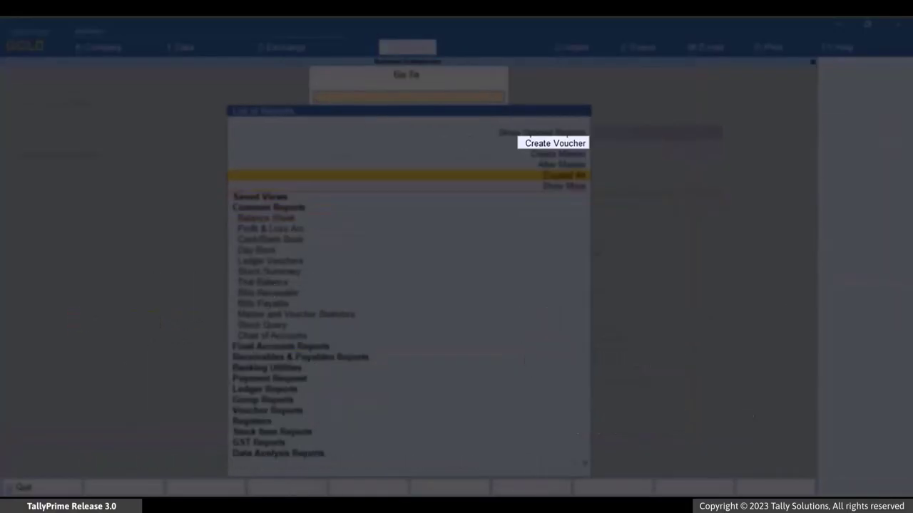
key(Return)
key(Down)
key(Down)
key(Down)
key(Down)
key(Down)
key(Down)
key(Down)
key(Down)
key(Down)
key(Down)
key(Down)
key(Down)
key(Down)
key(Down)
key(Down)
key(Return)
key(Return)
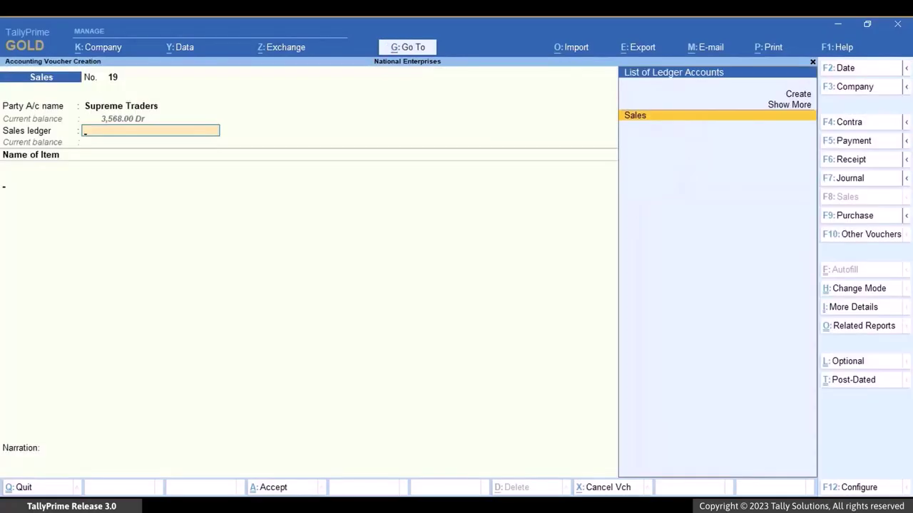
key(Return)
key(Return)
text(5)
key(Return)
key(Return)
key(Return)
key(Return)
key(Return)
key(Return)
key(Return)
key(Down)
key(Return)
key(Return)
key(Return)
key(Return)
key(Return)
text(Payment link is sent along with QR code)
key(Return)
key(ctrl+a)
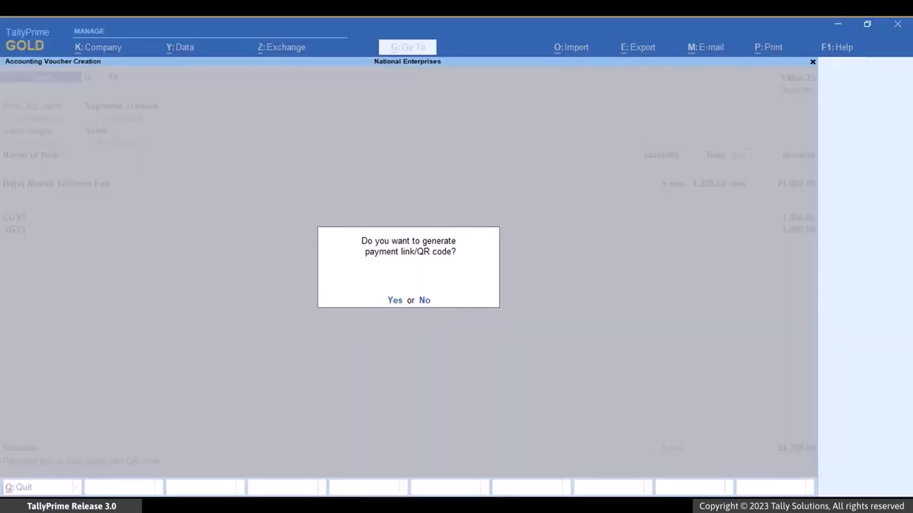
Step: Generate a 30-day payment link/QR code for 24,780.00 on voucher 19 with reference 19
key(y)
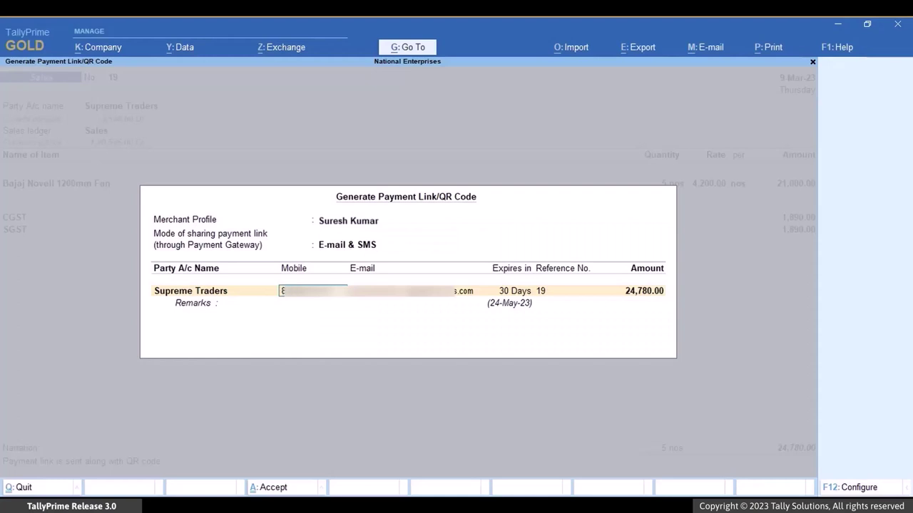
key(Return)
key(Return)
key(Return)
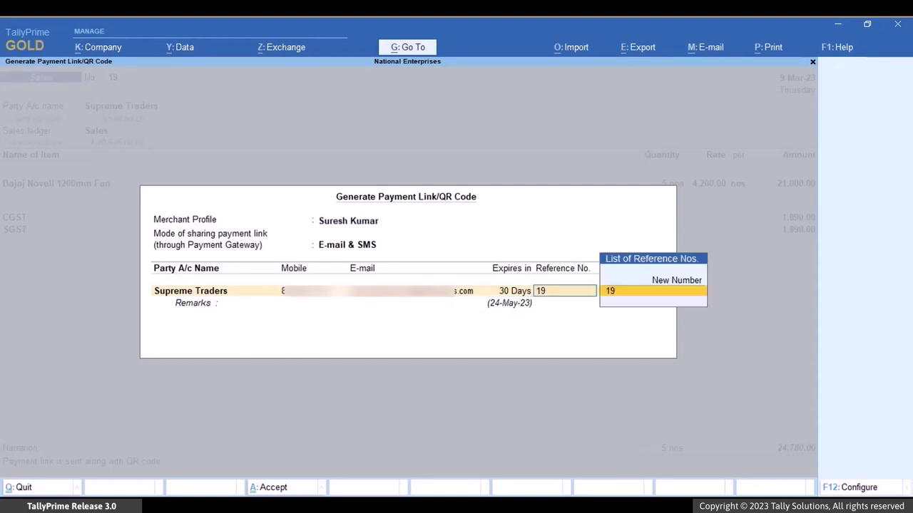
key(Return)
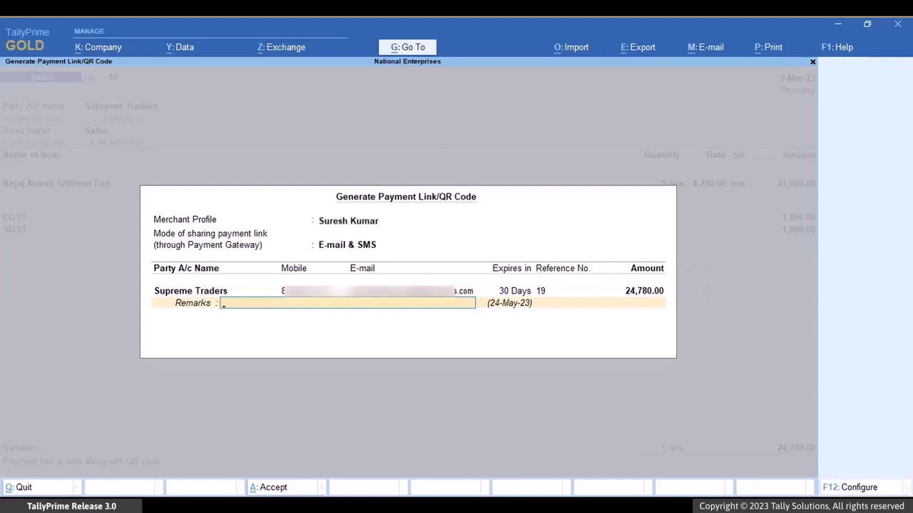
key(Return)
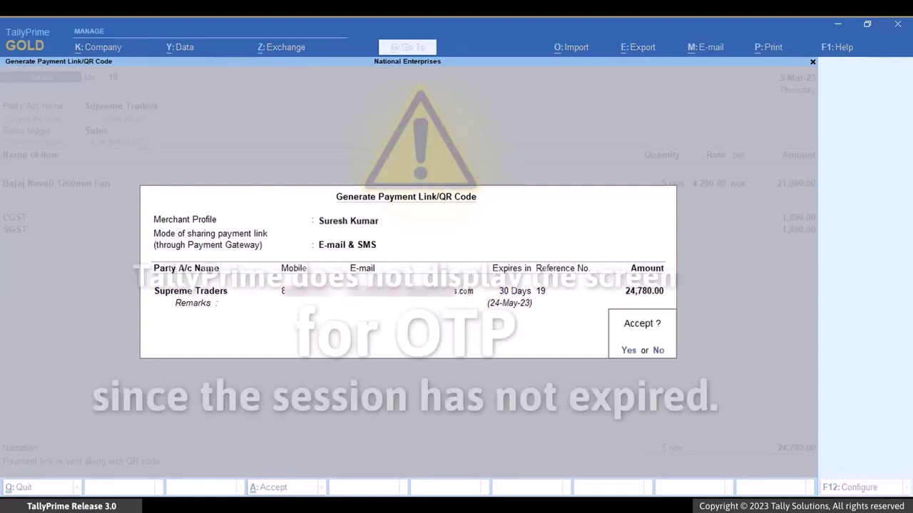
key(Return)
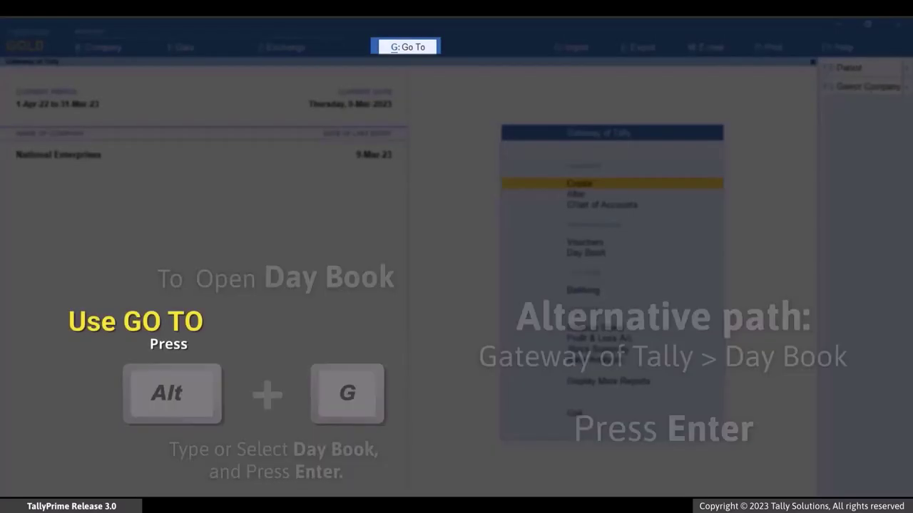
Step: Open the Day Book and mark the Raghavan Enterprises and Naveen Enterprises vouchers
key(alt+g)
key(Down)
key(Down)
key(Down)
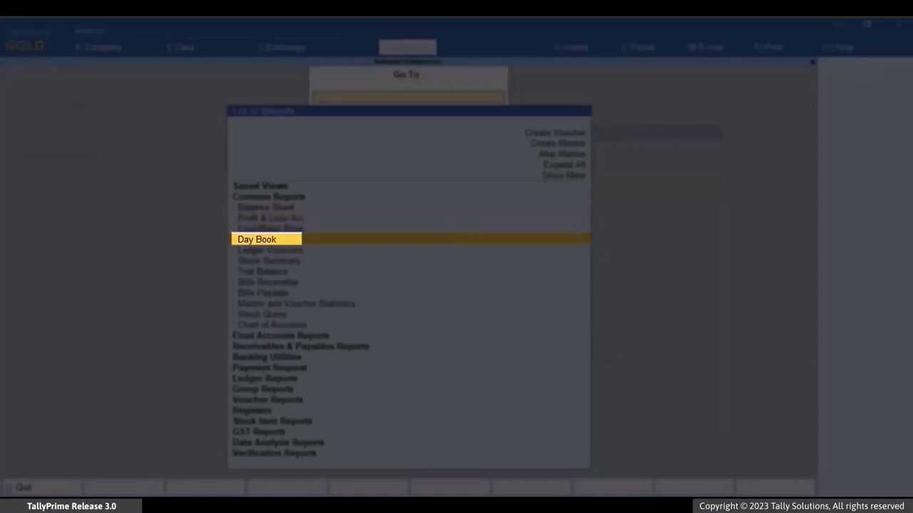
key(Return)
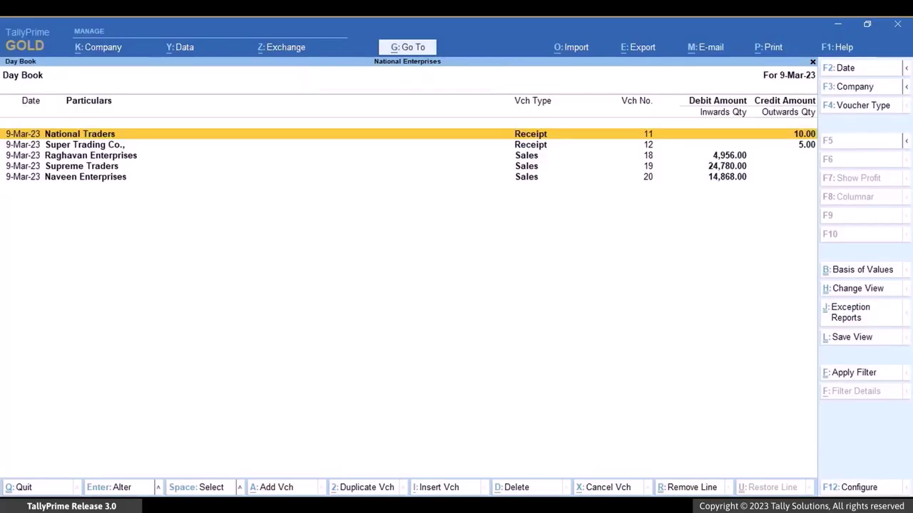
key(Down)
key(Down)
key(space)
key(Down)
key(Down)
key(space)
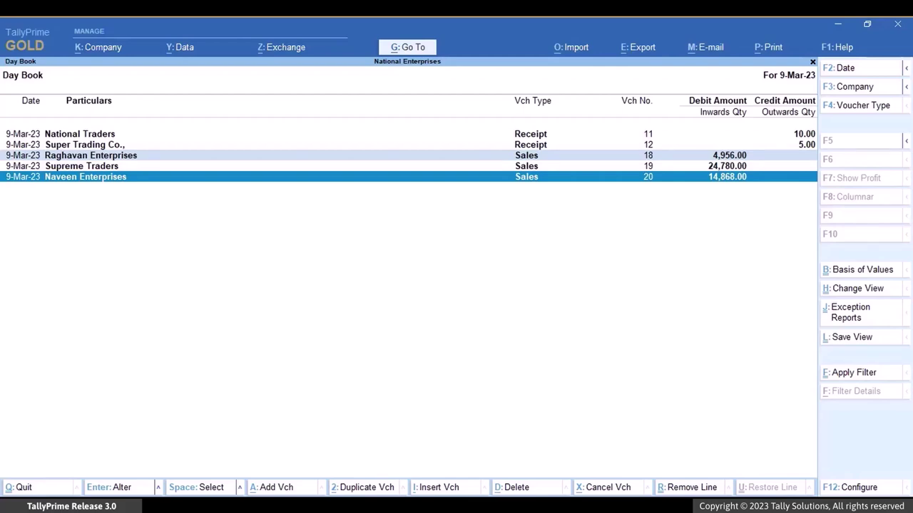
Step: Open the Generate Payment Link/QR Code form for the marked vouchers, 4,956.00 and 14,868.00
key(alt+z)
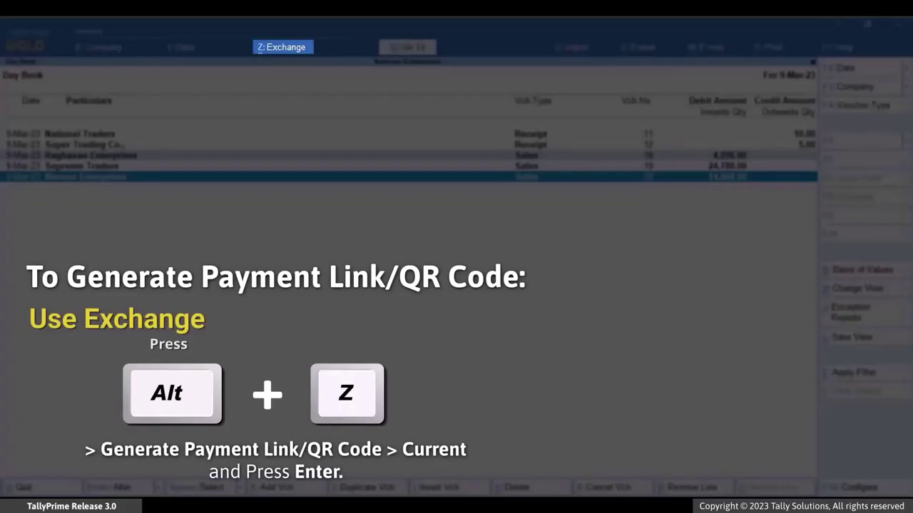
key(Down)
key(Down)
key(Down)
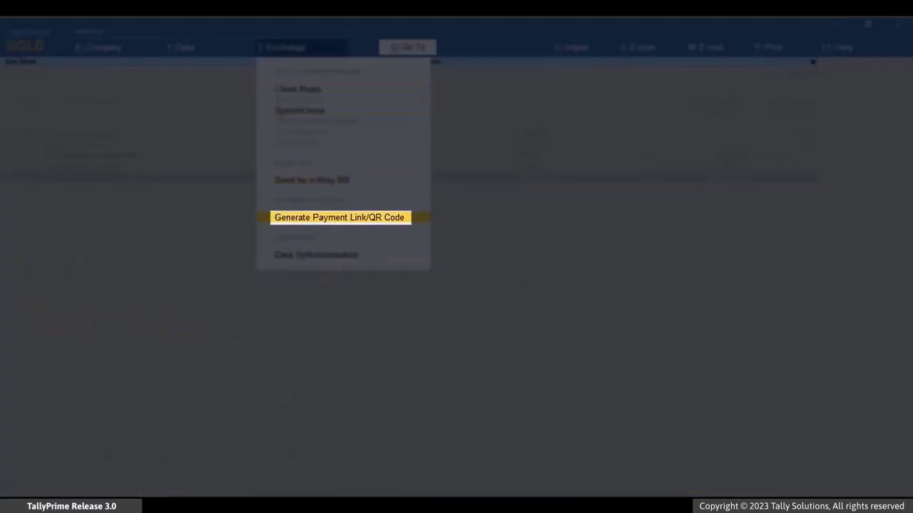
key(Return)
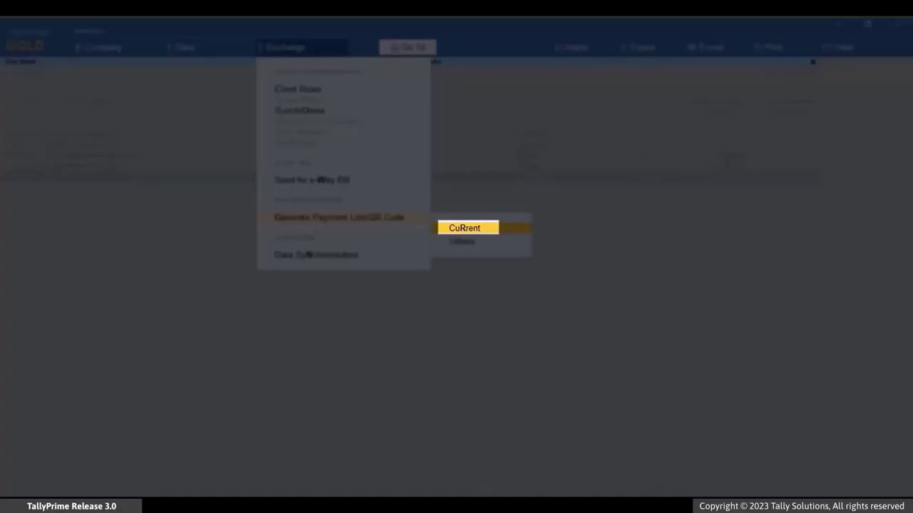
key(Return)
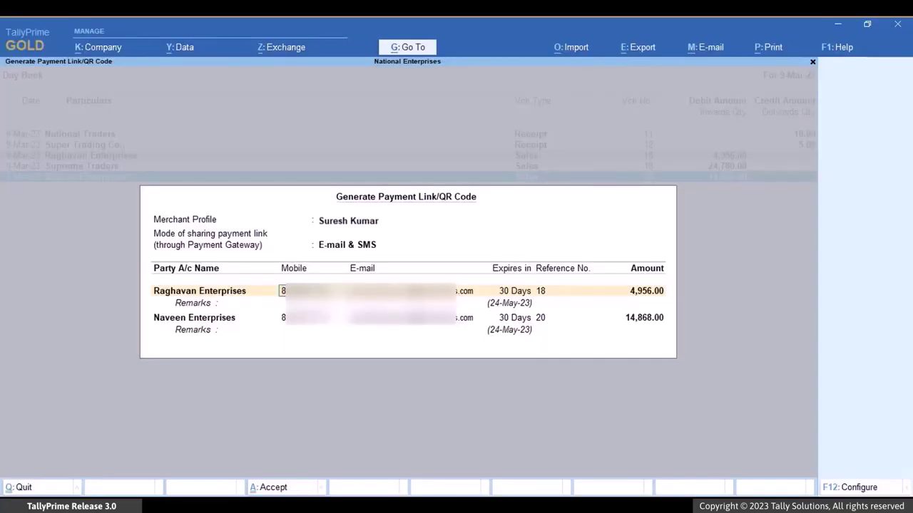
Step: Change Naveen Enterprises' payment request from 14,868.00 to 10,000.00 and accept the form
click(282, 317)
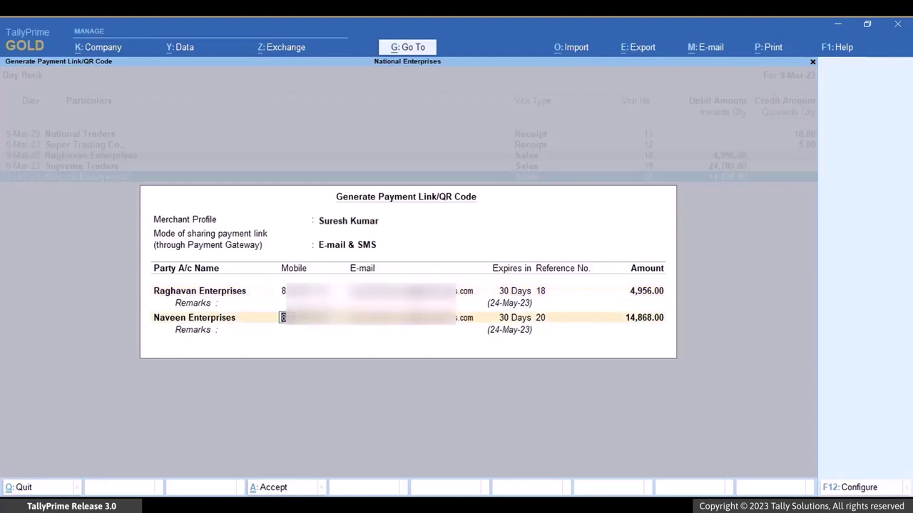
key(Return)
key(Return)
key(Return)
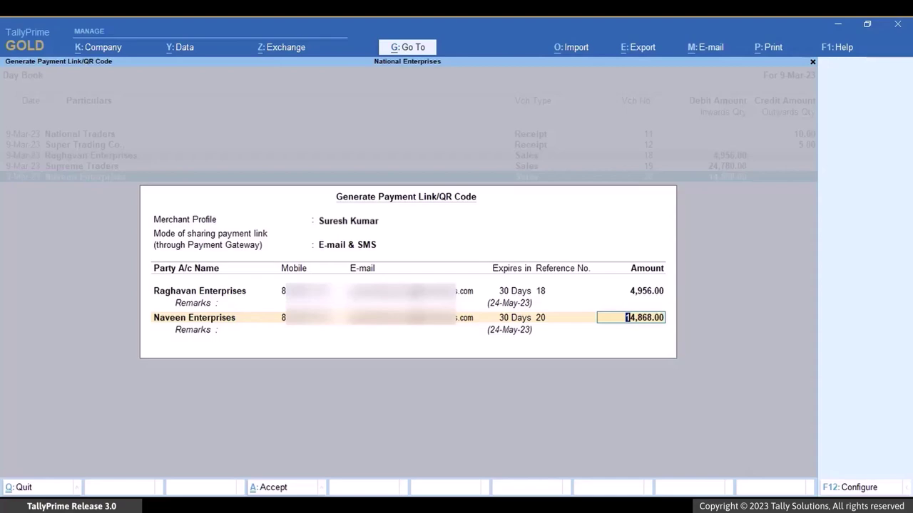
text(10000)
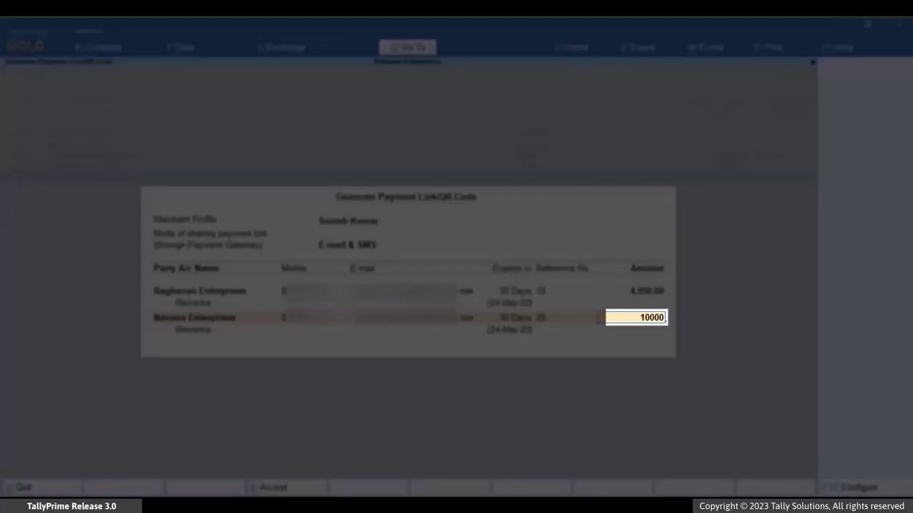
key(Return)
key(Return)
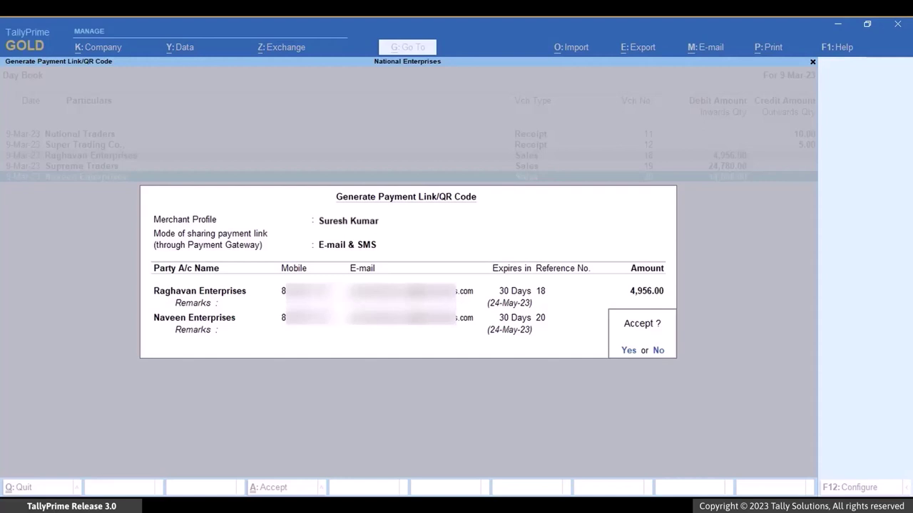
key(Return)
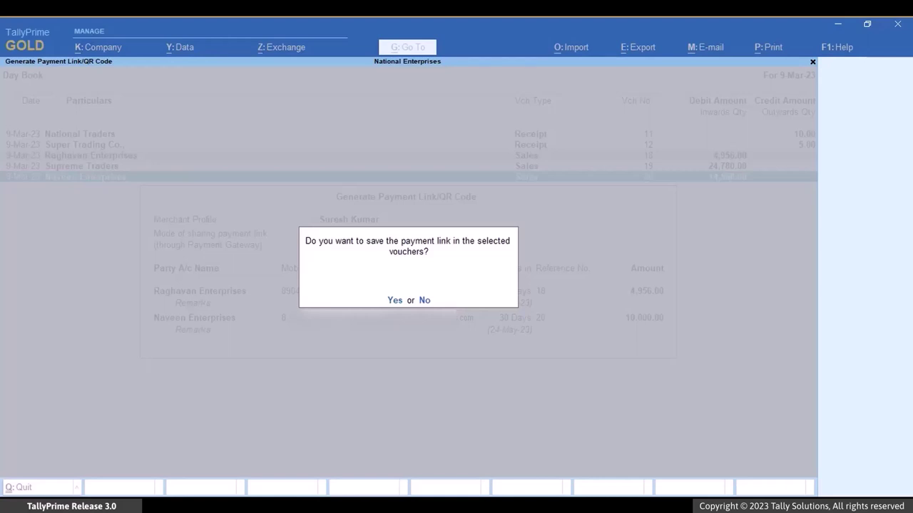
Step: Save the links in both vouchers and review the Exchange Summary's two successful links
key(y)
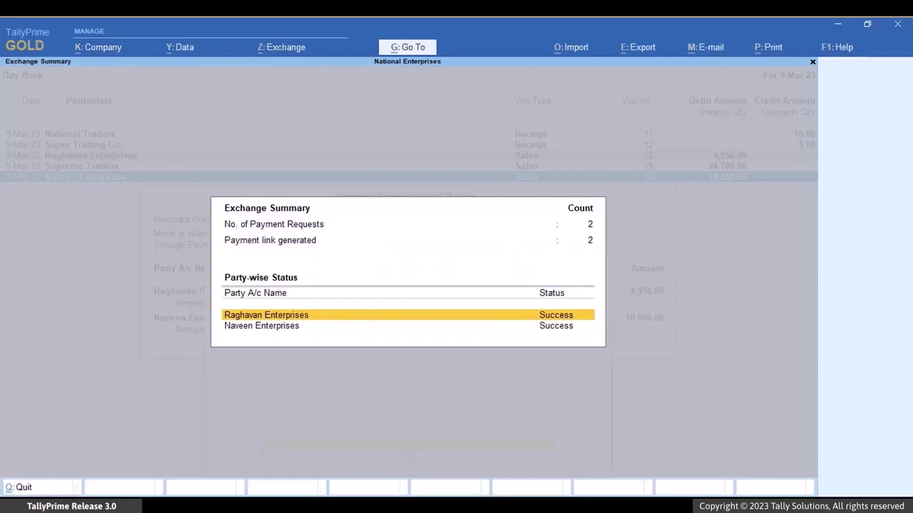
key(Down)
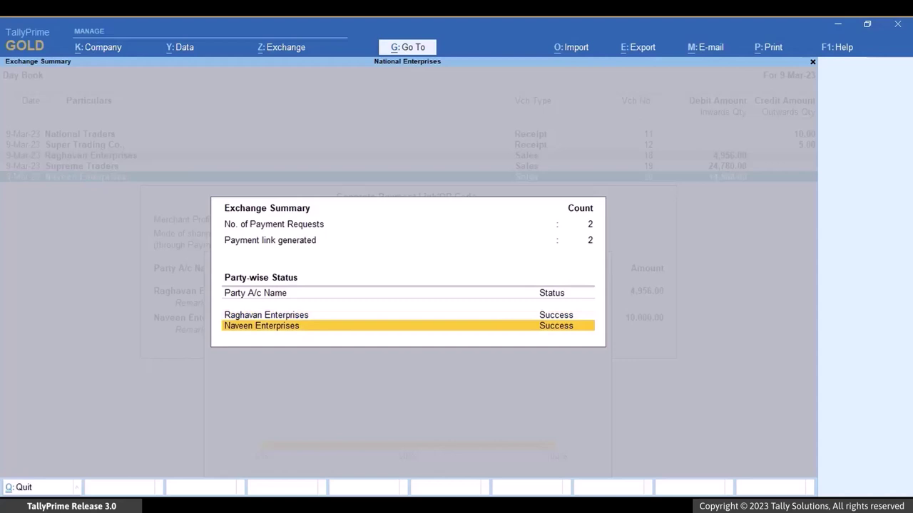
key(Up)
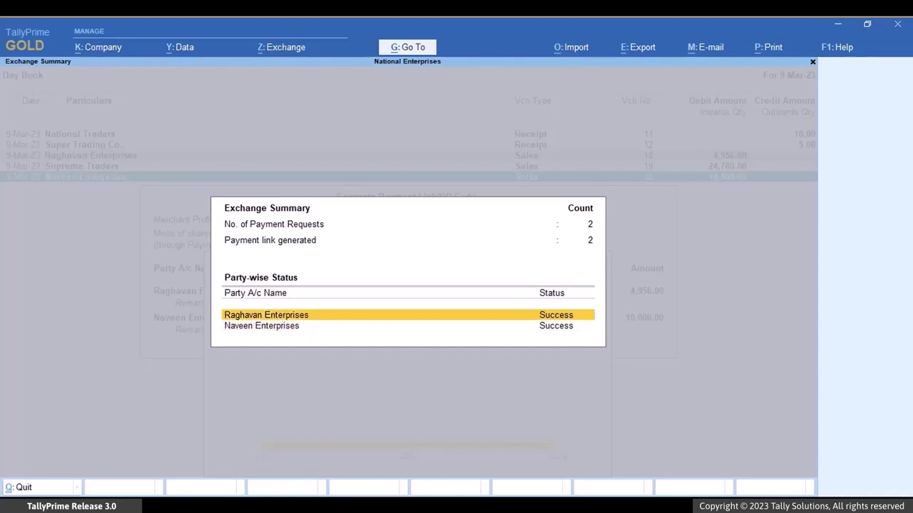
key(Down)
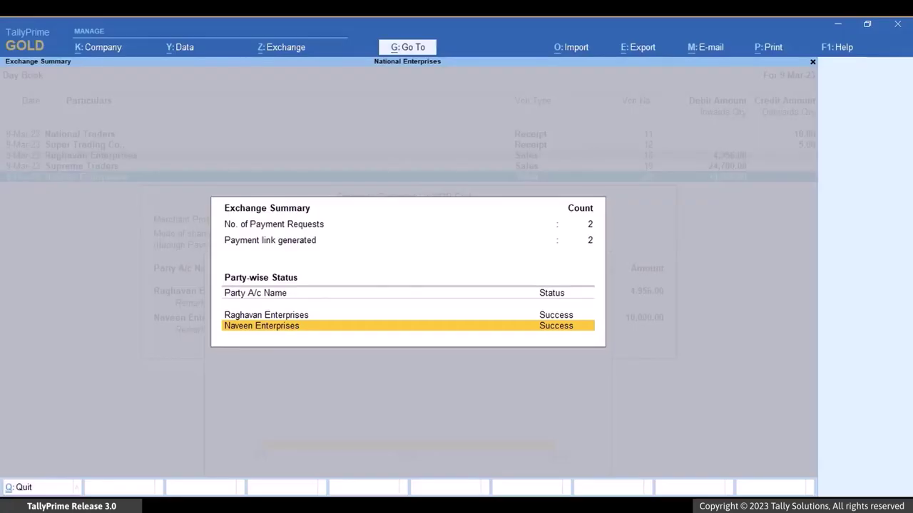
key(Escape)
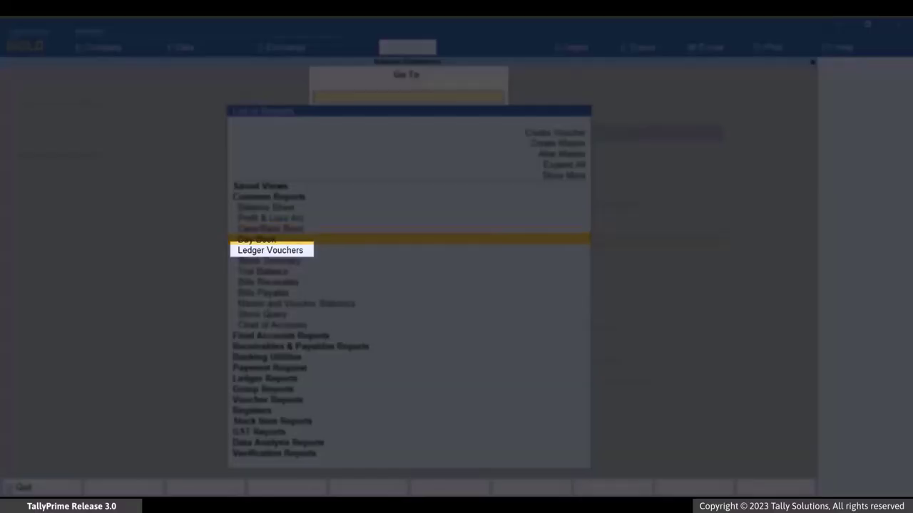
Step: Open the Ledger Vouchers report for Supreme Traders
key(Return)
key(Down)
key(Down)
key(Down)
key(Down)
key(Down)
key(Down)
key(Down)
key(Down)
key(Down)
key(Down)
key(Down)
key(Down)
key(Down)
key(Down)
key(Down)
key(Down)
key(Down)
key(Down)
key(Down)
key(Down)
key(Down)
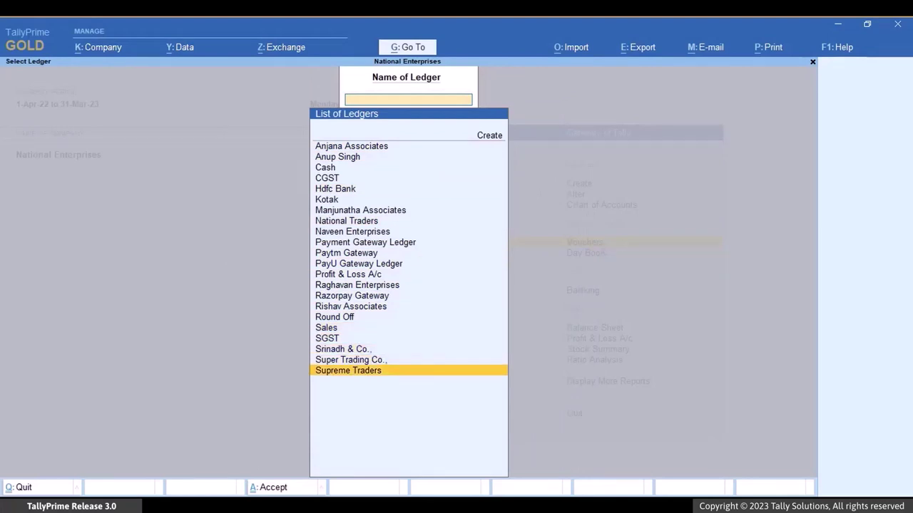
key(Return)
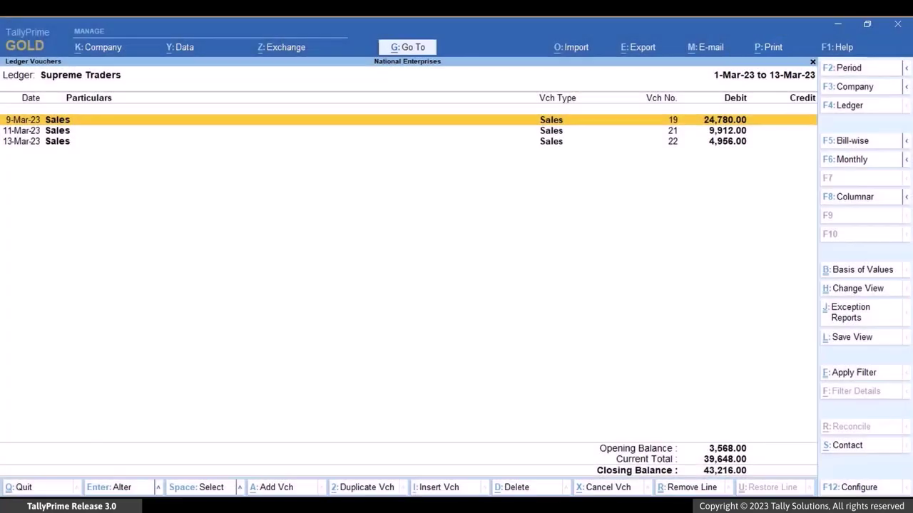
Step: Keep Link & QR Code as the payment request method and preview the ledger's 43,216.00 payment link form
key(ctrl+p)
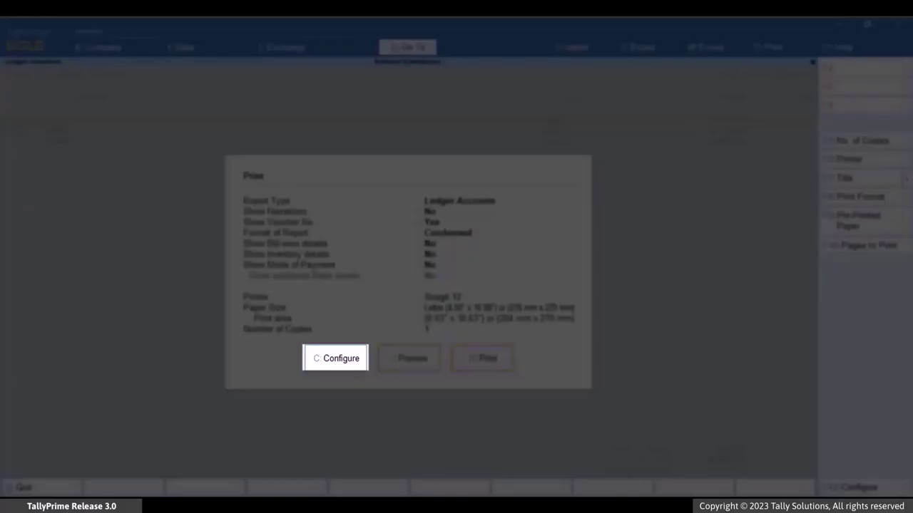
key(c)
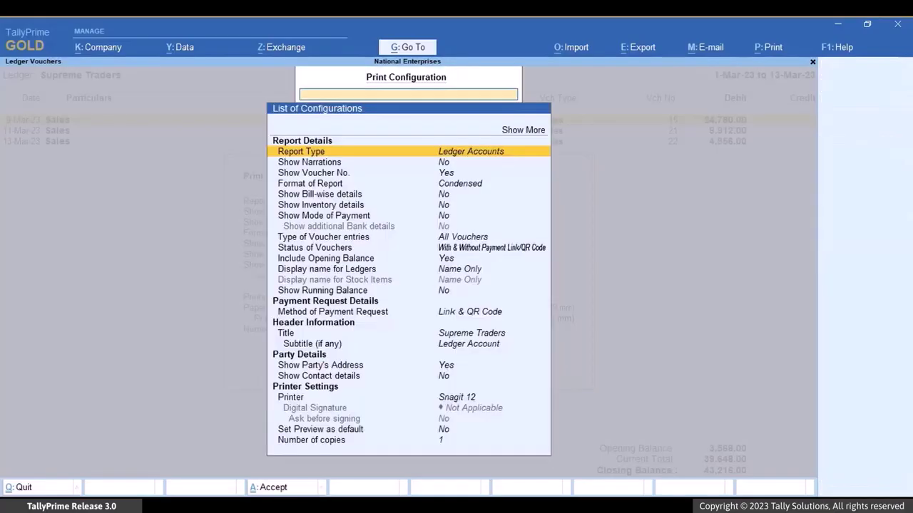
key(Down)
key(Down)
key(Down)
key(Down)
key(Down)
key(Down)
key(Down)
key(Down)
key(Down)
key(Down)
key(Down)
key(Down)
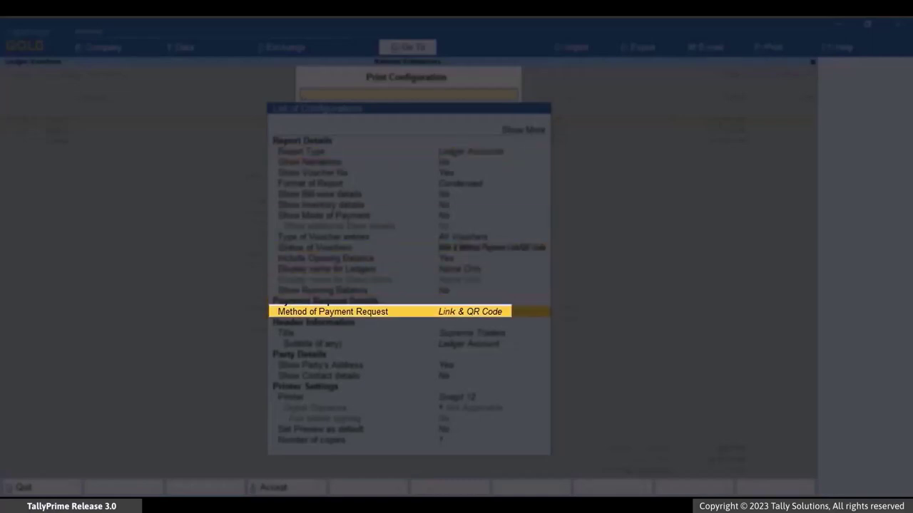
key(Return)
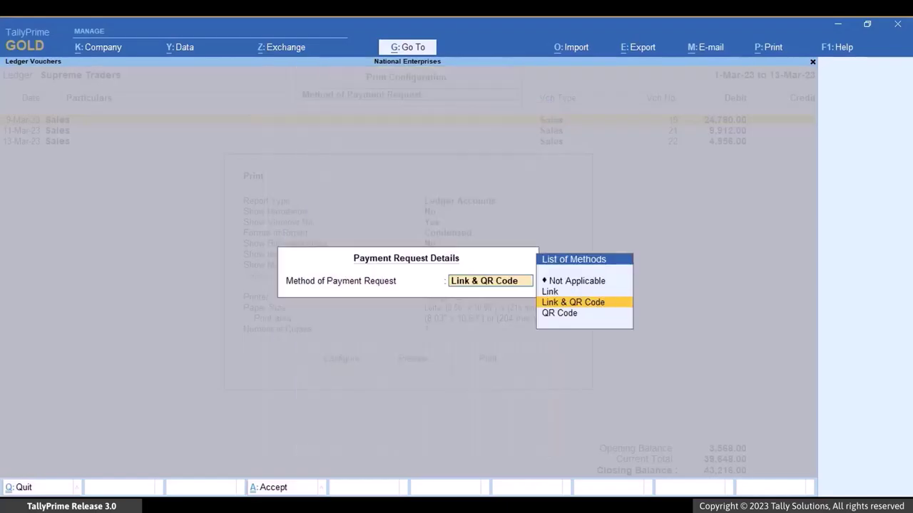
key(Down)
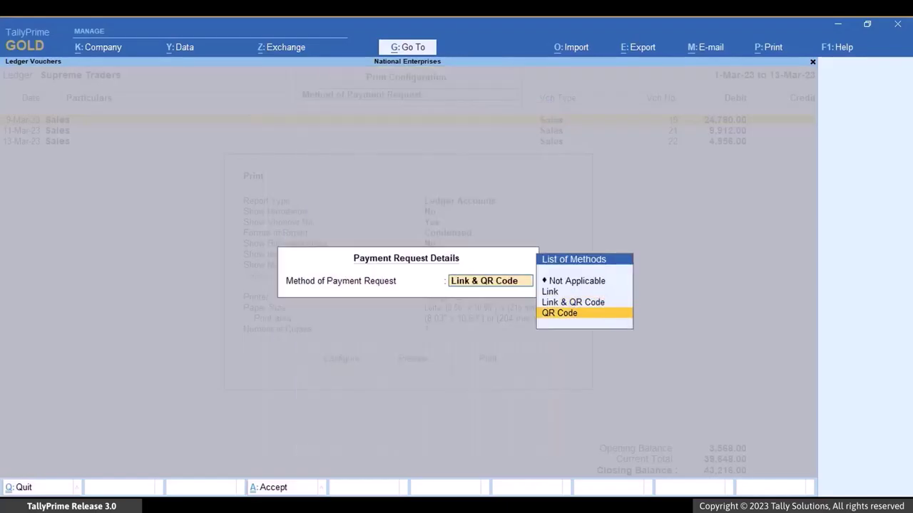
key(Up)
key(Up)
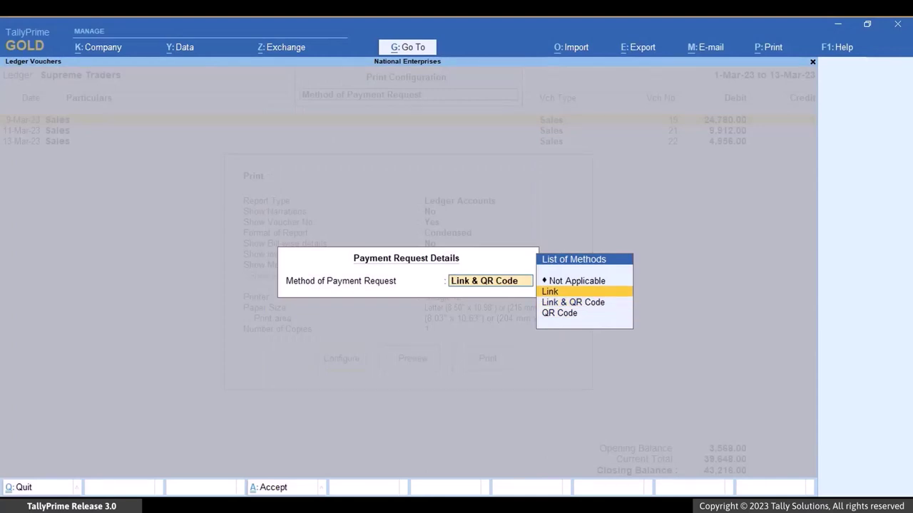
key(Down)
key(Return)
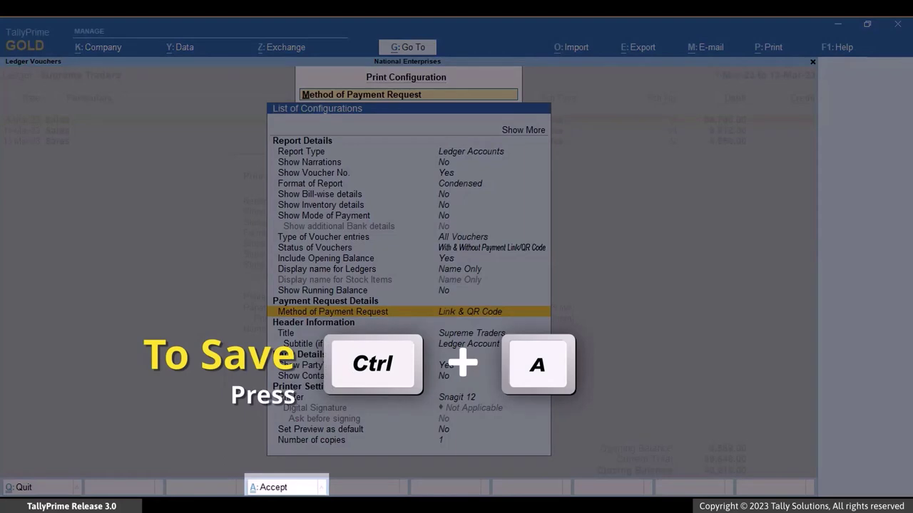
key(ctrl+a)
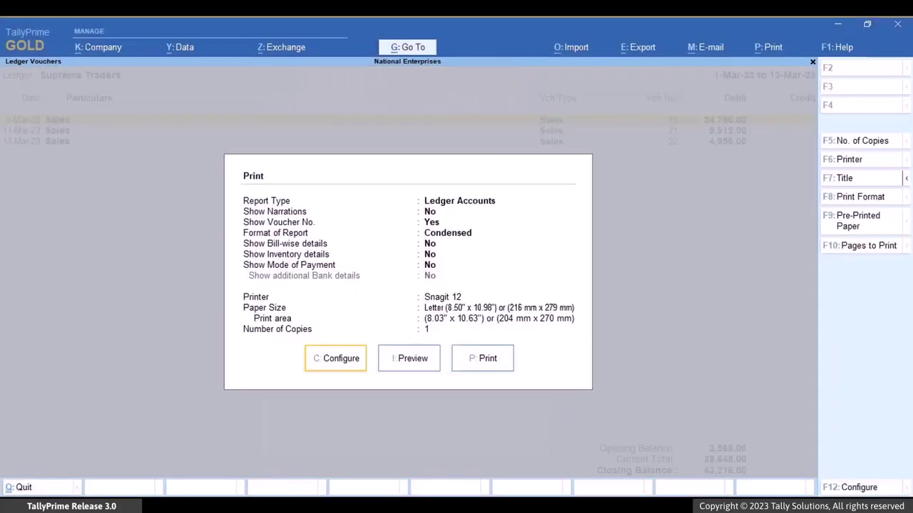
key(Right)
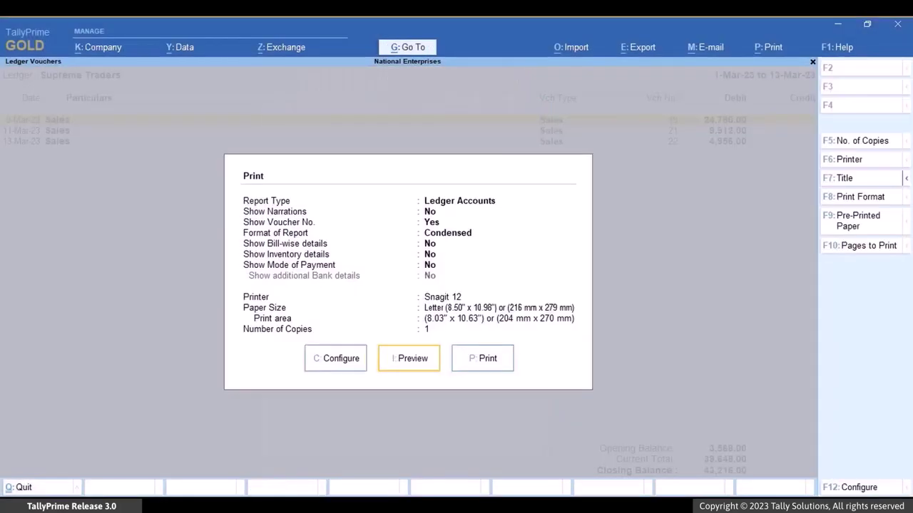
key(Return)
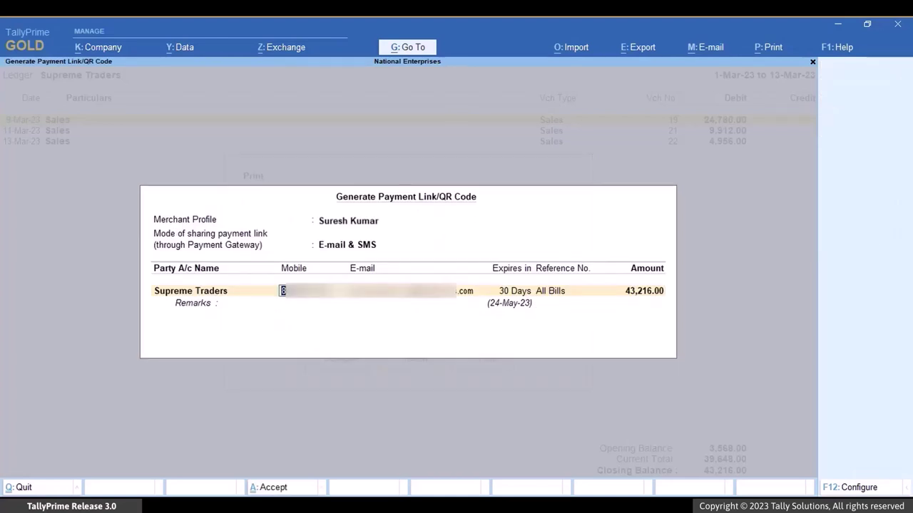
Step: Generate a payment link for Supreme Traders' bills 21 (9,912.00) and 22 (4,956.00), totalling 14,868.00
key(Return)
key(Return)
key(Return)
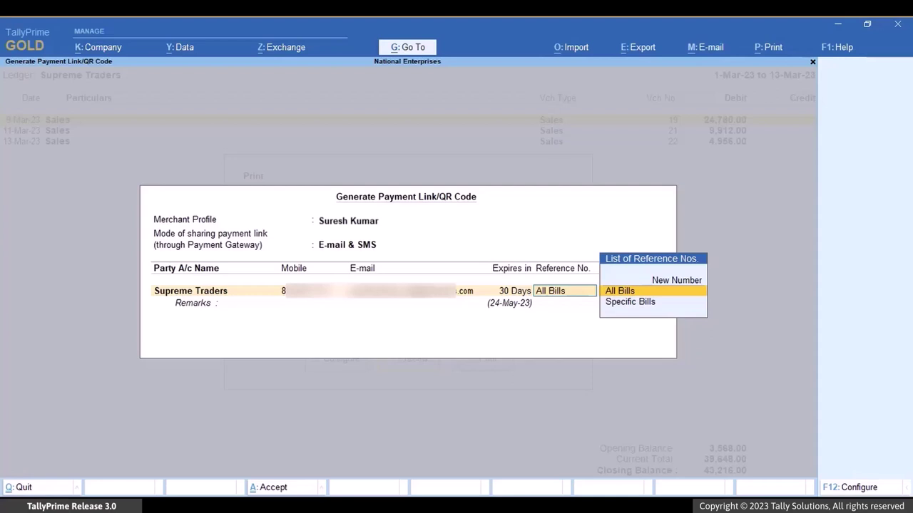
key(Down)
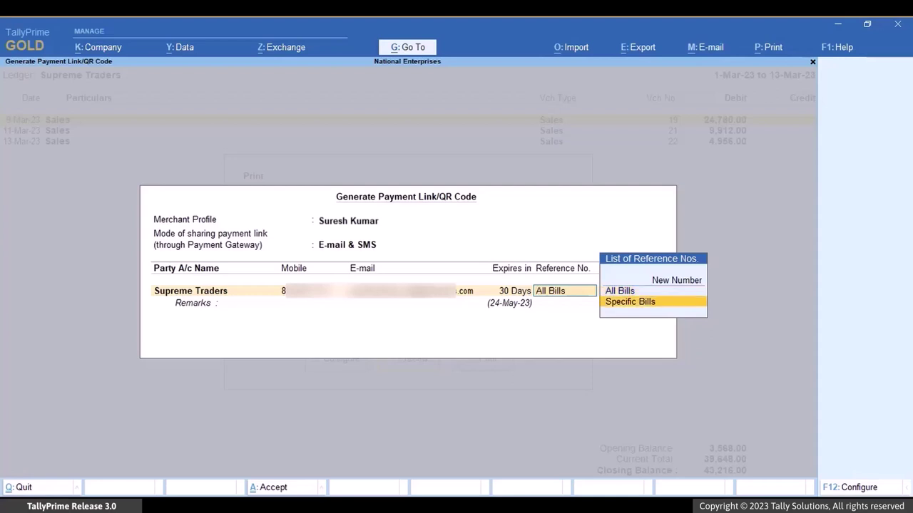
key(Return)
key(Down)
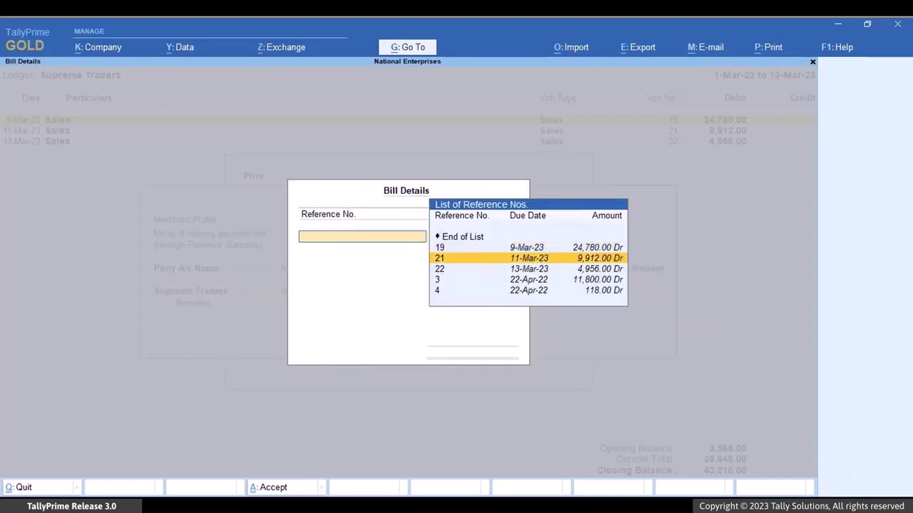
key(Return)
key(Return)
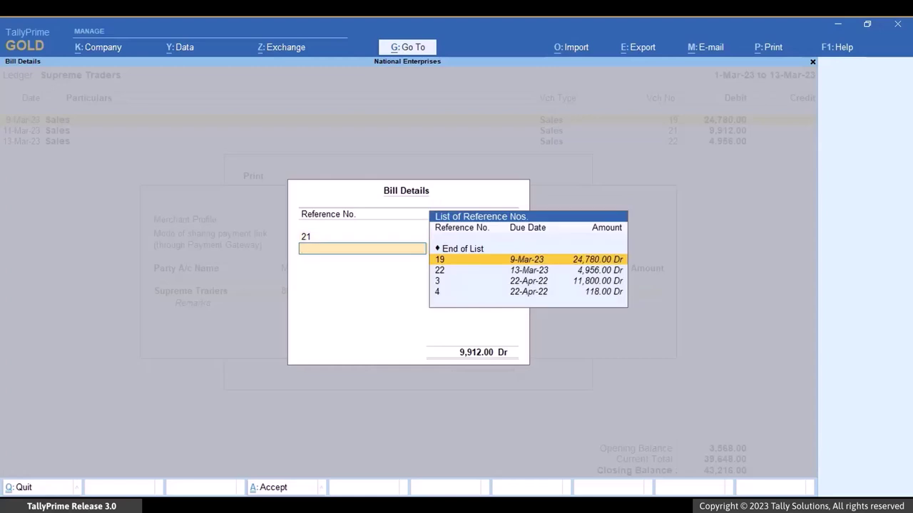
key(Down)
key(Return)
key(Return)
key(Return)
key(Up)
key(Return)
key(Return)
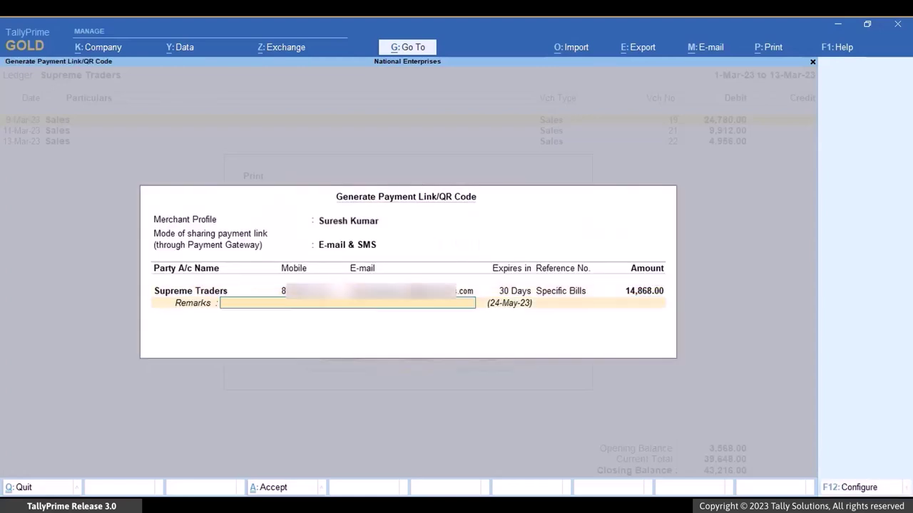
key(Return)
key(Return)
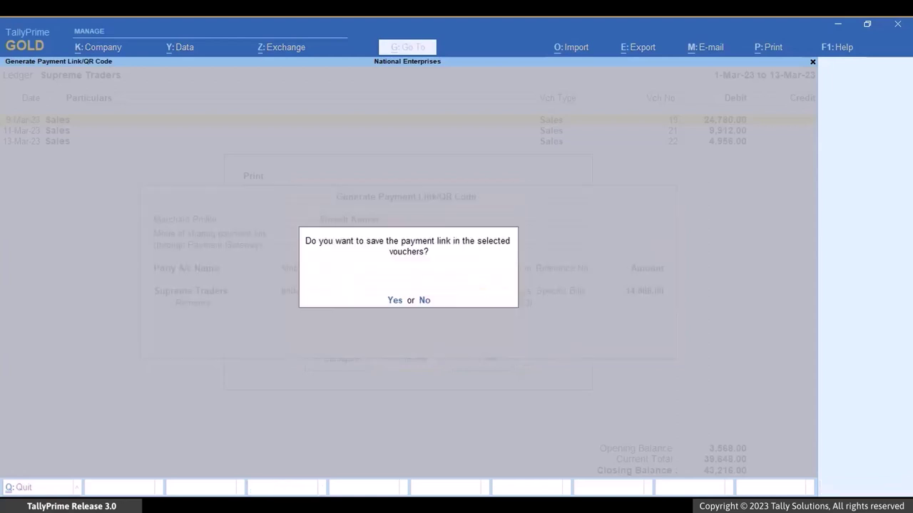
key(Return)
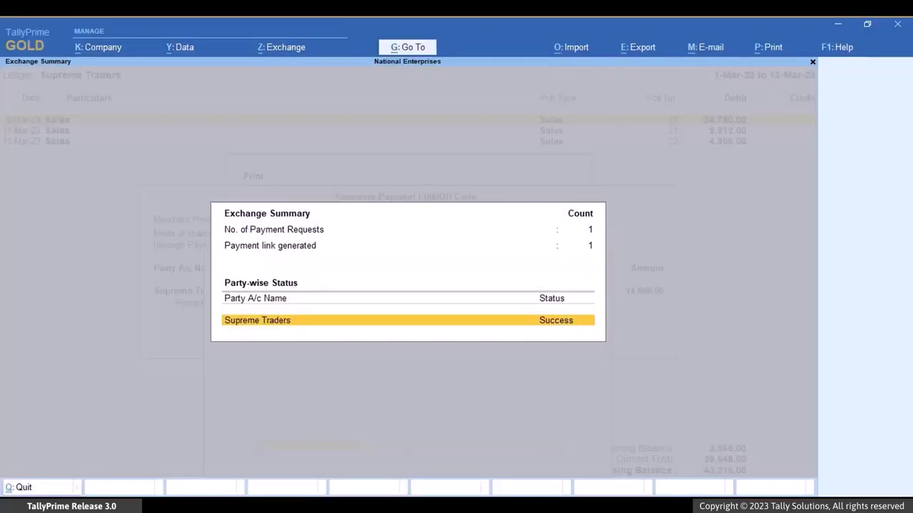
key(Escape)
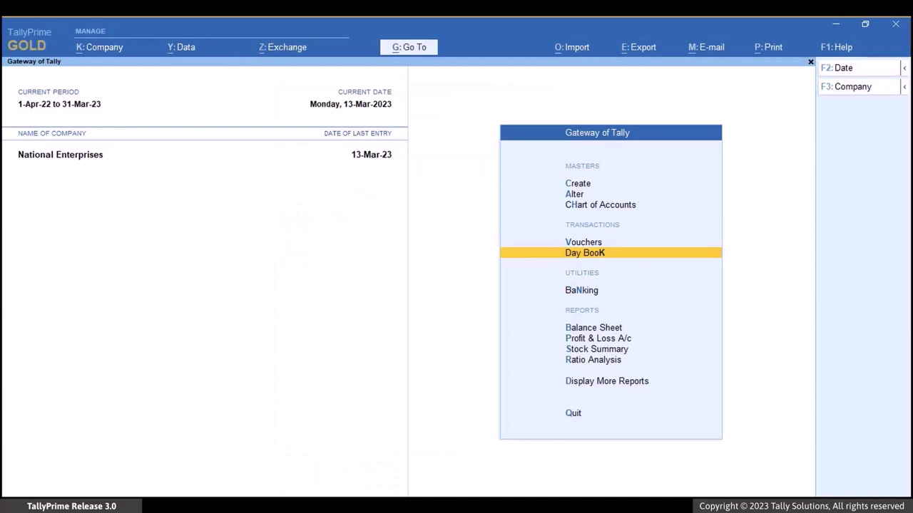
Step: Open the Ledger Outstandings report for Supreme Traders
key(alt+g)
text(Ledg)
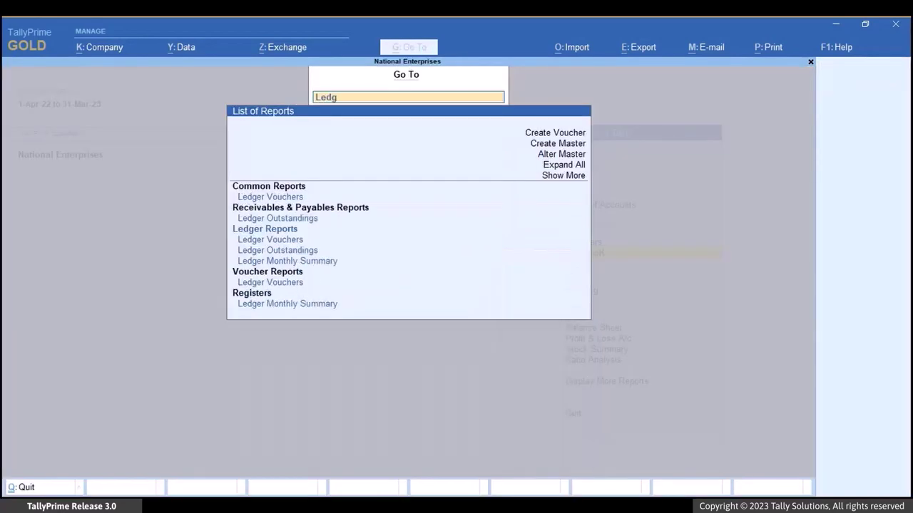
key(Down)
key(Down)
key(Return)
key(Down)
key(Down)
key(Down)
key(Down)
key(Down)
key(Down)
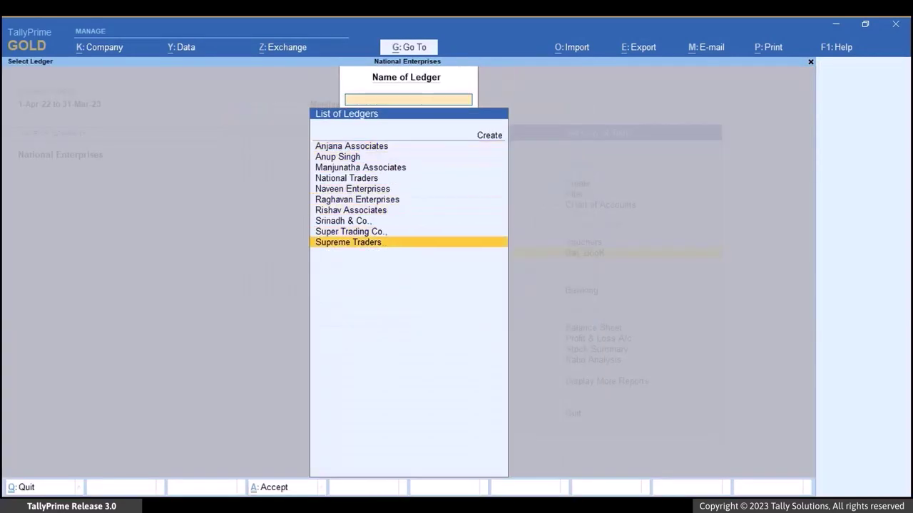
key(Return)
Step: Print the outstandings with a payment link and QR for all bills, 18,436.00, and preview it full-window
key(alt+p)
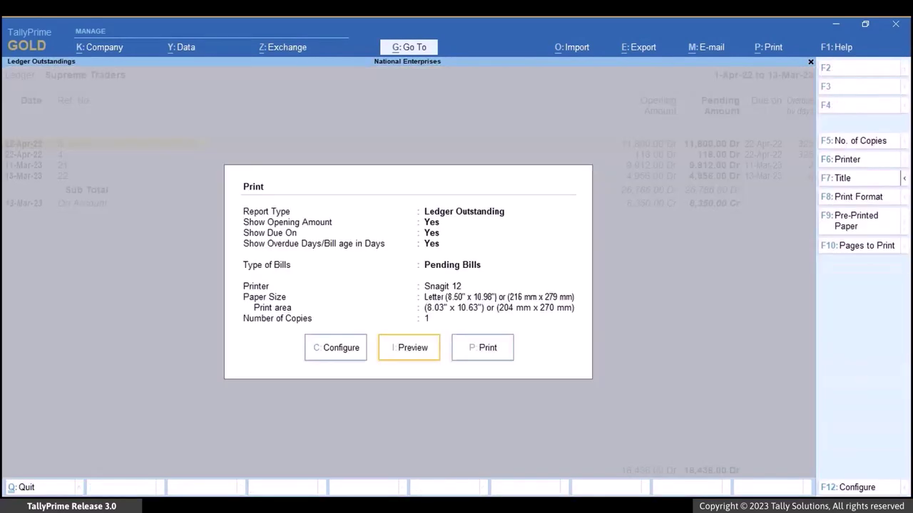
key(Escape)
key(ctrl+alt+p)
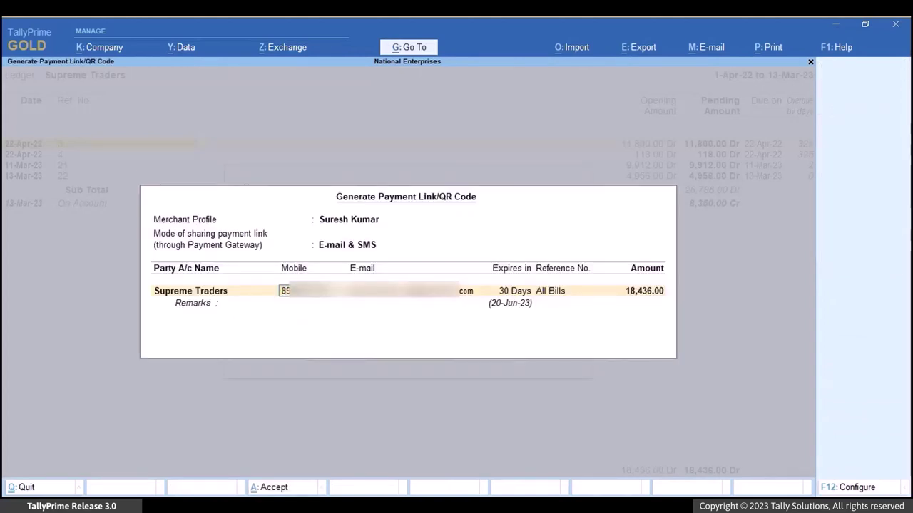
key(Return)
key(Return)
key(Return)
key(Return)
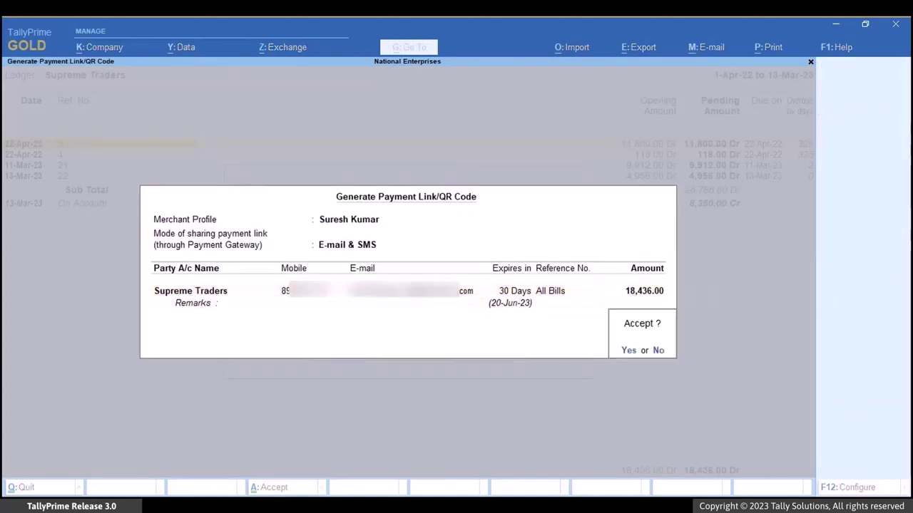
key(Return)
key(Return)
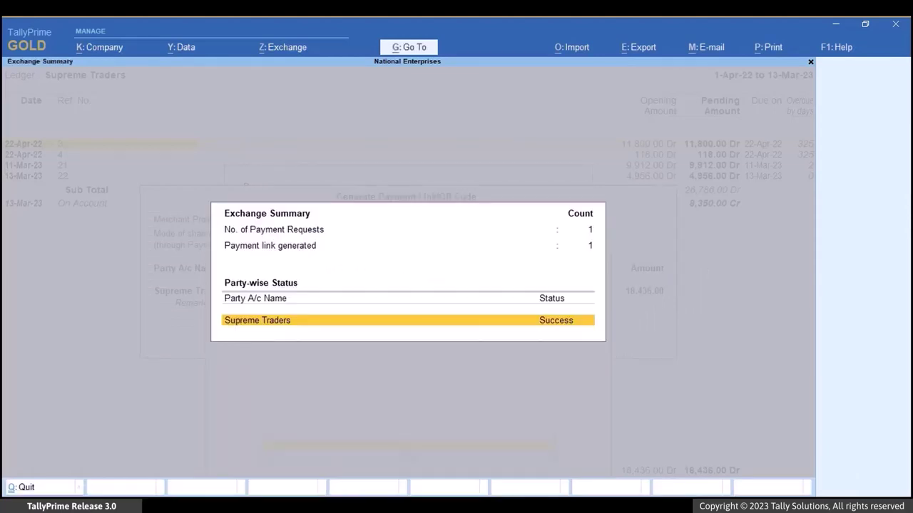
key(Escape)
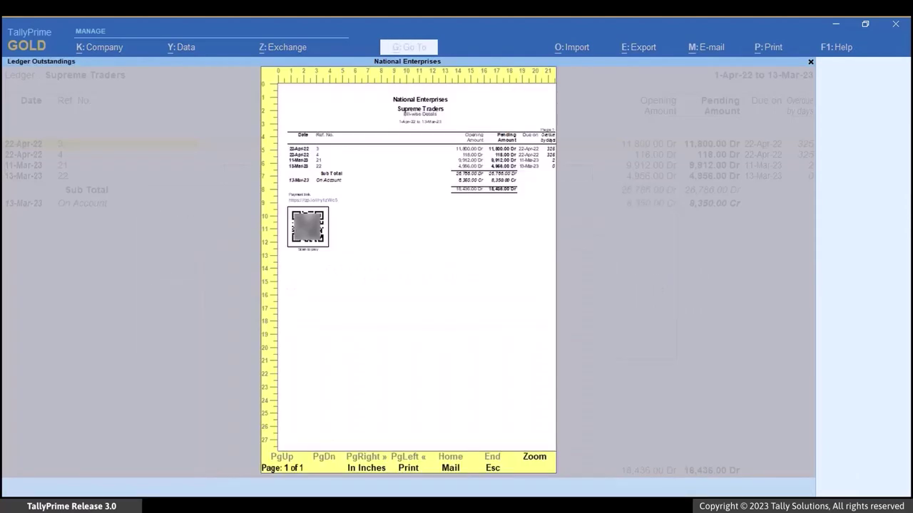
key(alt+z)
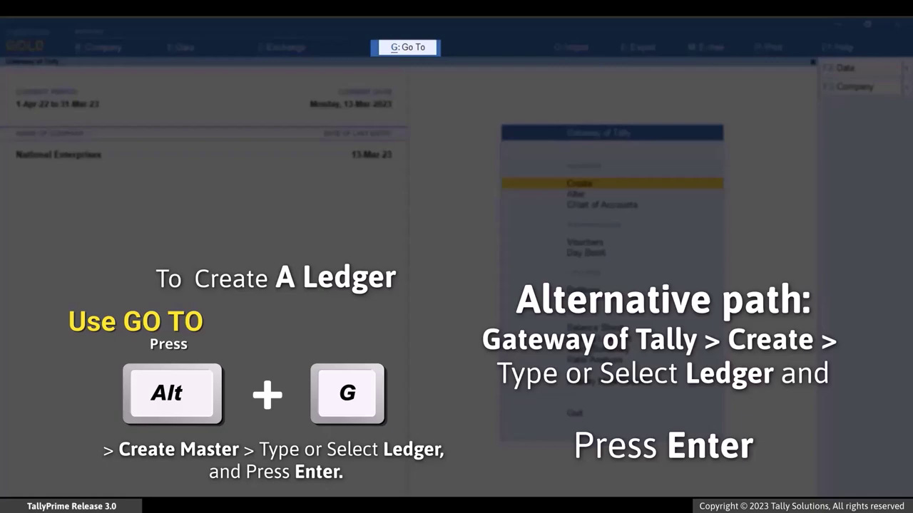
Step: Create a new ledger named 'Payment Gateway' under Bank Accounts
key(alt+g)
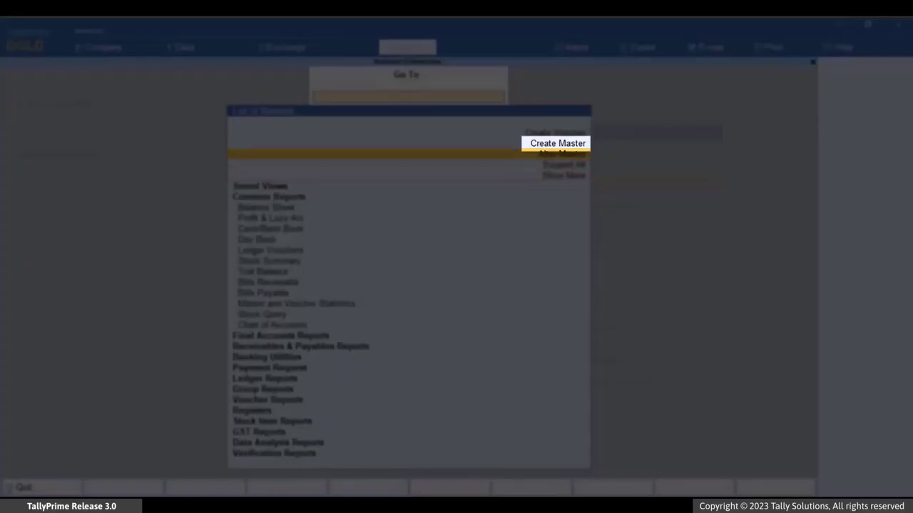
key(alt+c)
key(Down)
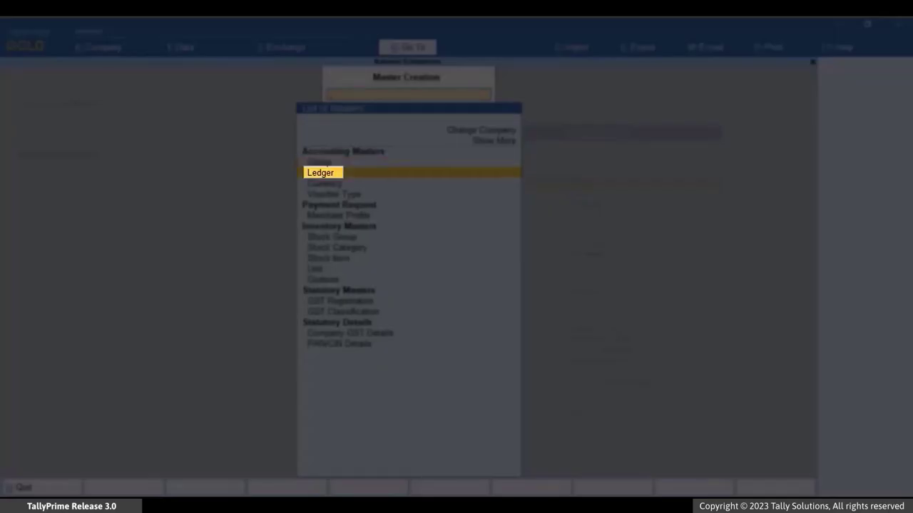
key(Return)
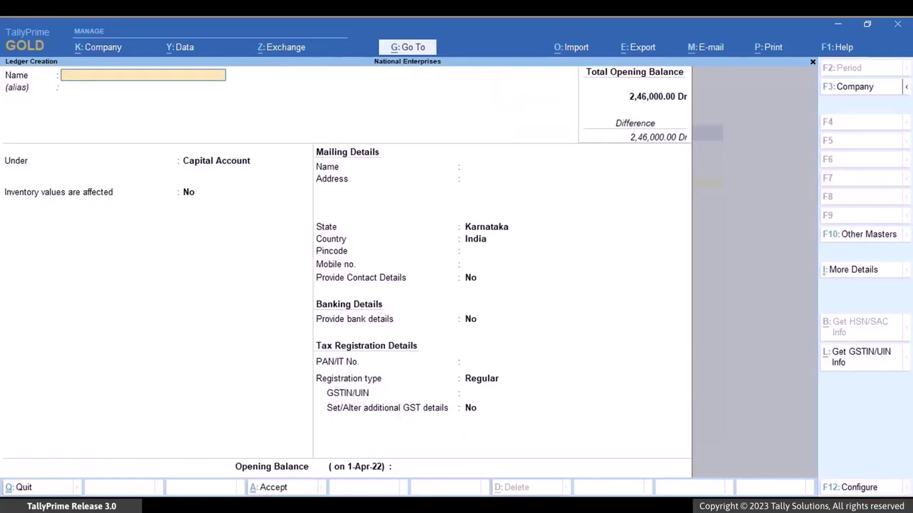
text(Payment Gateway)
key(Return)
key(Return)
key(Up)
key(Up)
key(Up)
key(Up)
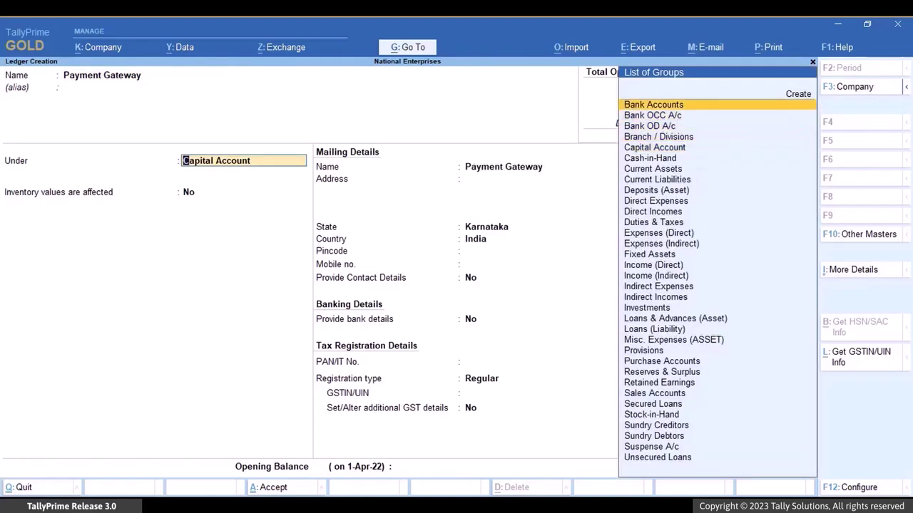
key(Return)
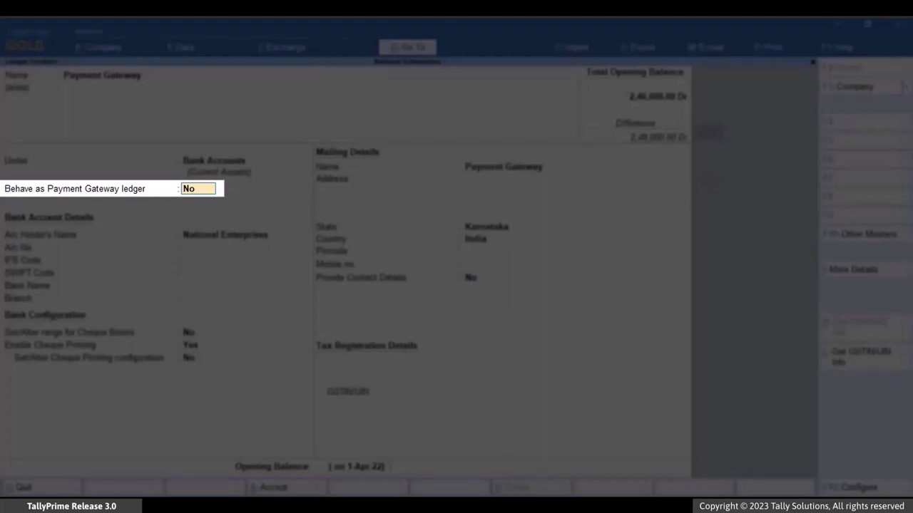
Step: Set the ledger to behave as a payment gateway ledger for RazorPay (India) and save it
text(Yes)
key(Return)
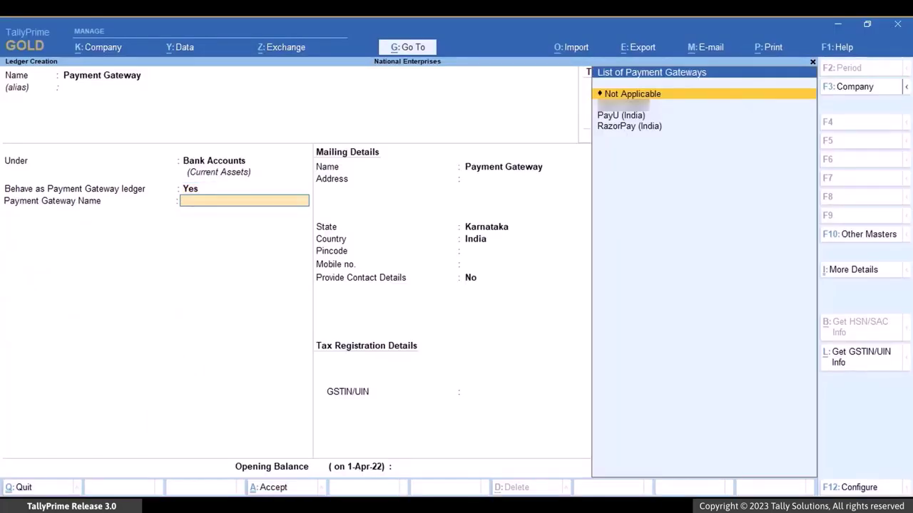
key(Down)
key(Down)
key(Down)
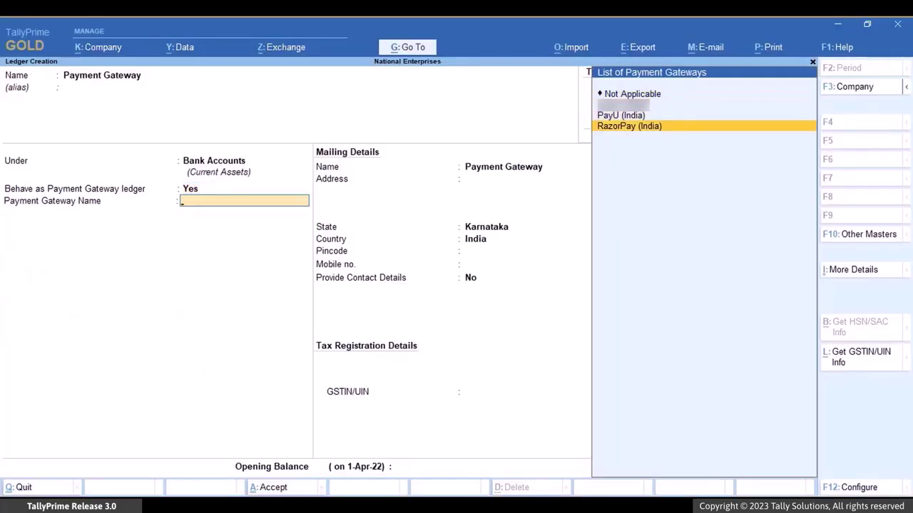
key(Return)
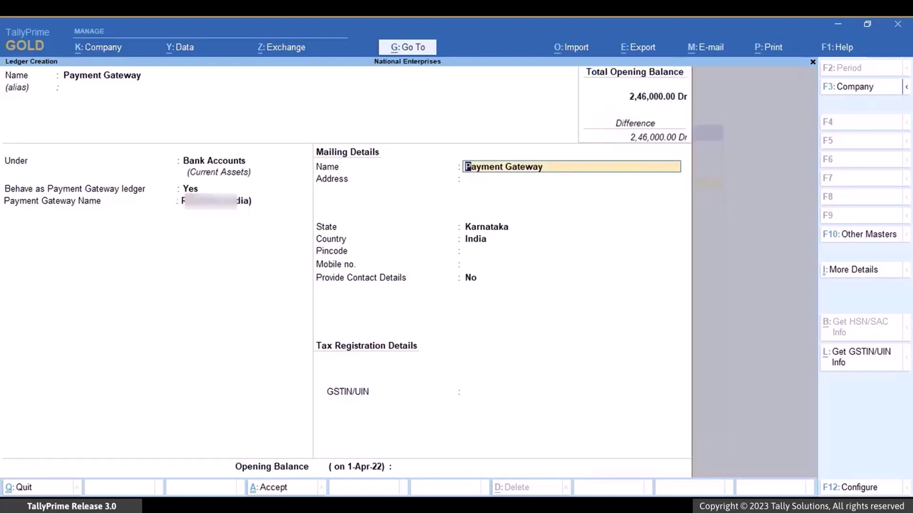
key(Return)
key(Return)
key(Return)
key(Return)
key(Return)
key(Return)
key(Return)
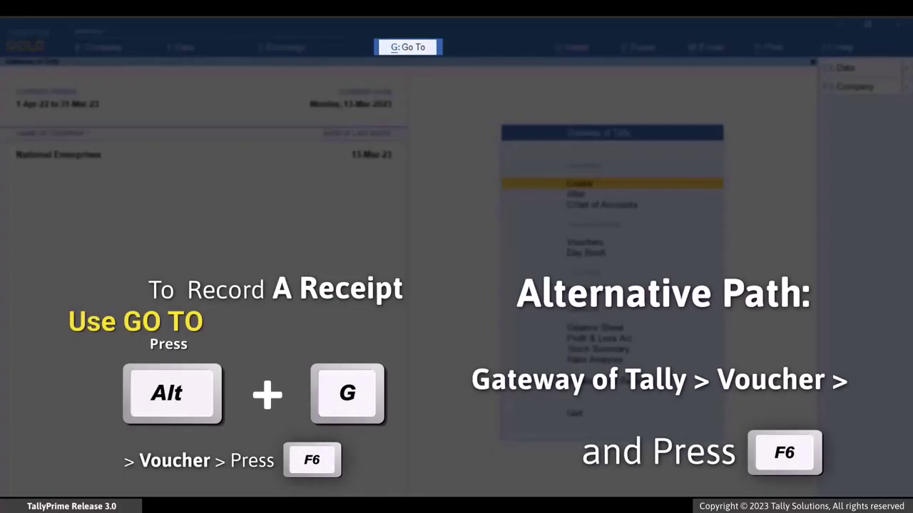
Step: Start a Receipt voucher with Payment Gateway as the receiving account
key(alt+g)
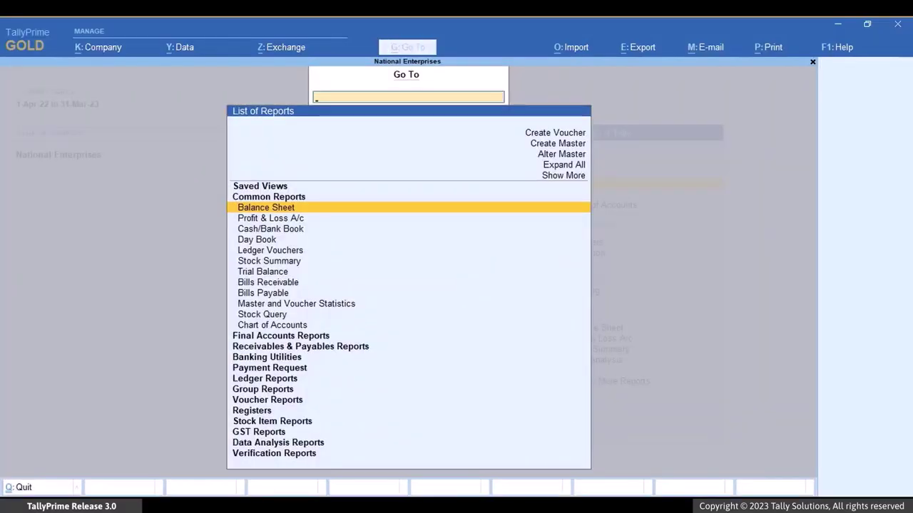
key(Up)
key(Up)
key(Up)
key(Up)
key(Up)
key(Up)
key(Up)
key(Return)
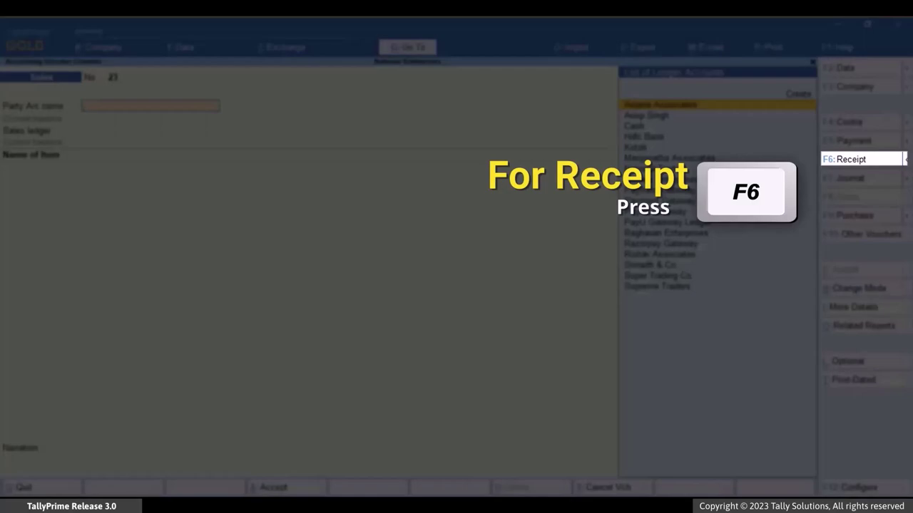
key(F6)
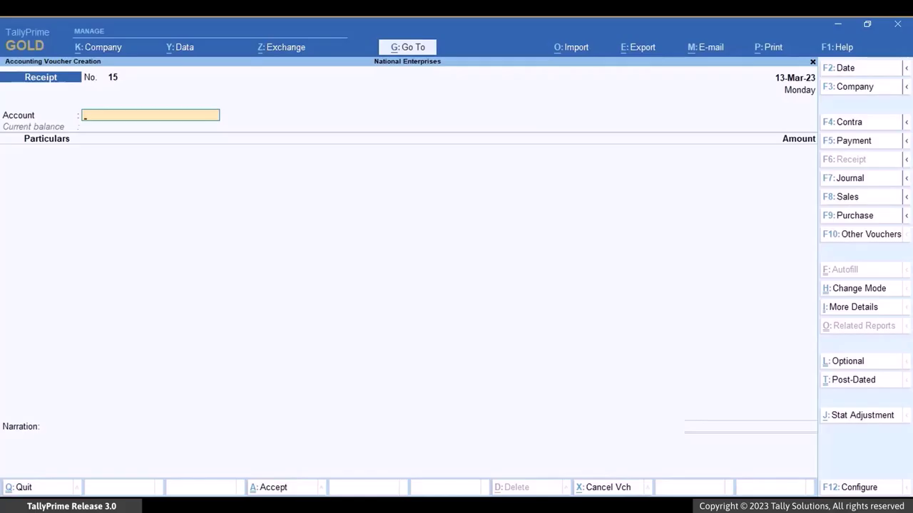
key(Down)
key(Down)
key(Down)
key(Down)
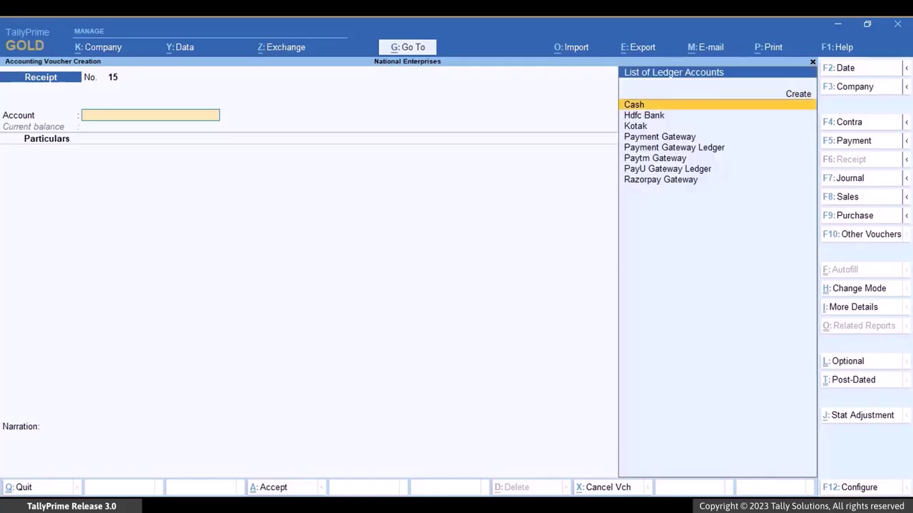
key(Return)
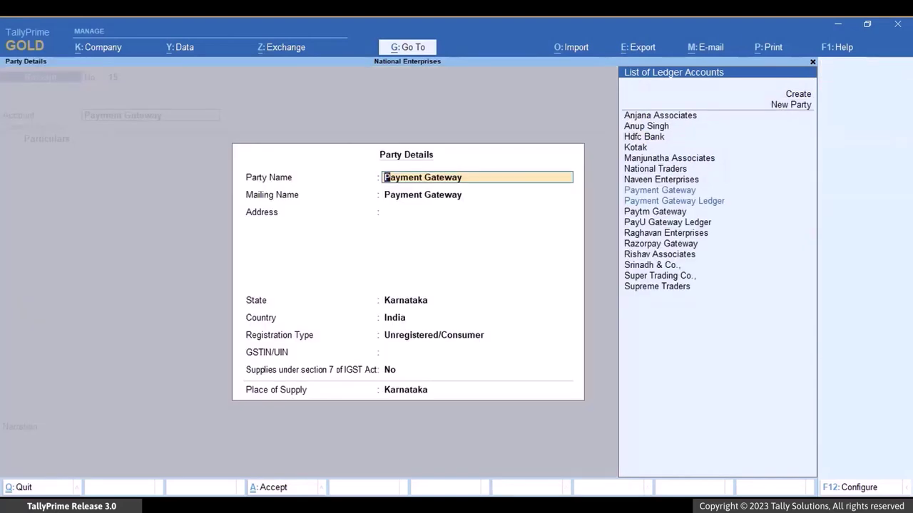
key(ctrl+a)
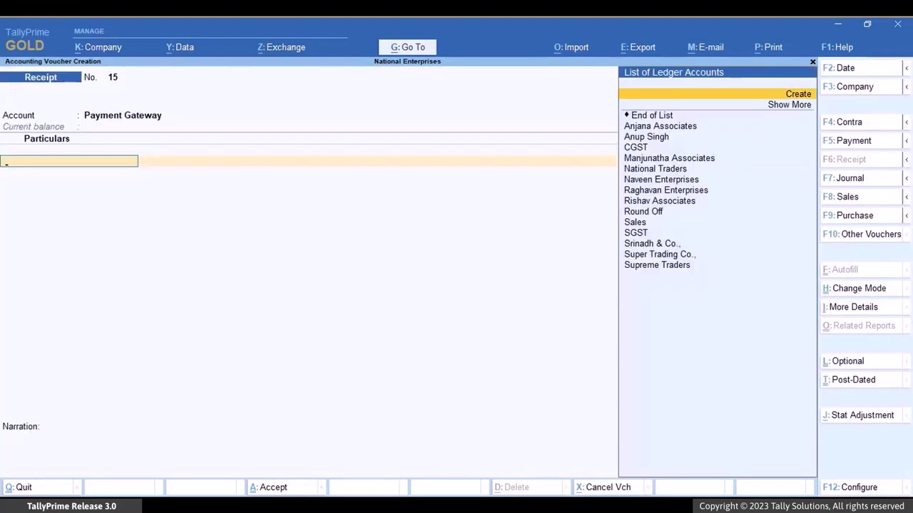
Step: Credit Supreme Traders 24,780.00 against pending bill 19
key(Down)
key(Down)
key(Down)
key(Down)
key(Down)
key(Down)
key(Down)
key(Down)
key(Down)
key(Down)
key(Down)
key(Down)
key(Down)
key(Down)
key(Down)
key(Down)
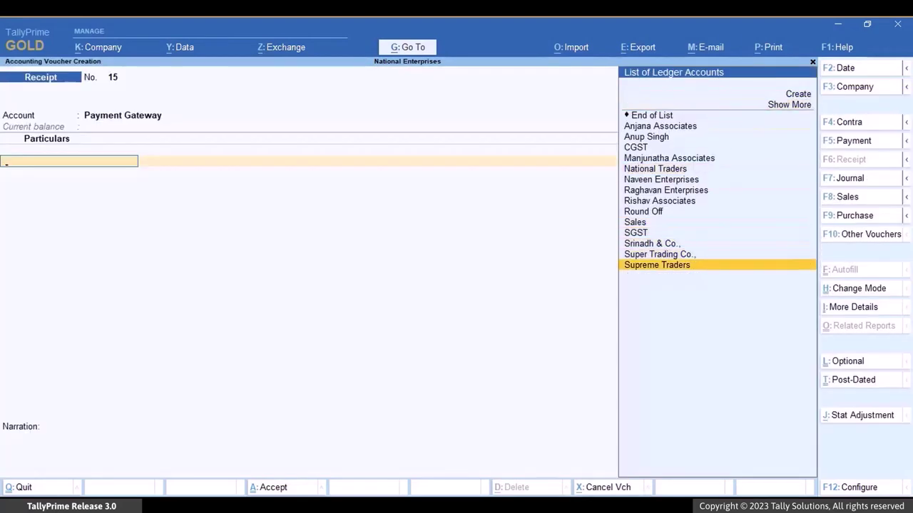
key(Return)
text(24)
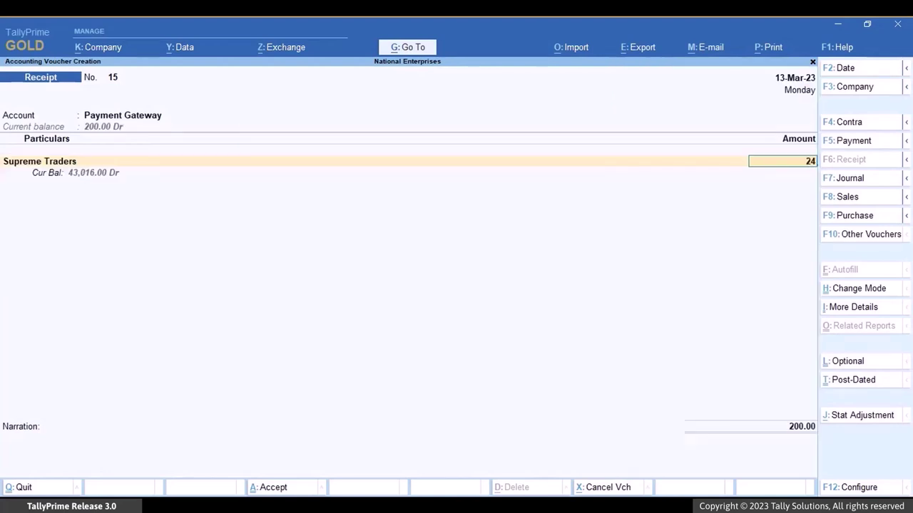
text(780)
key(Return)
key(Return)
key(Return)
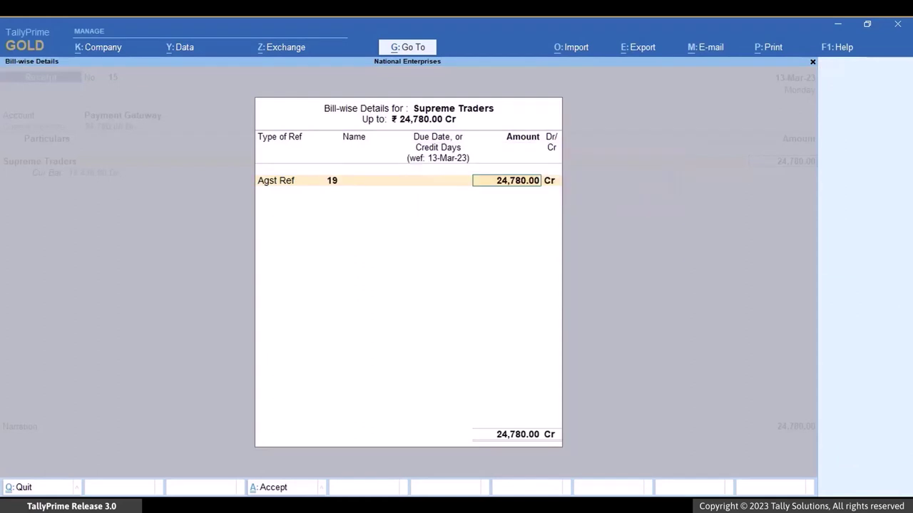
key(Return)
key(Return)
key(Return)
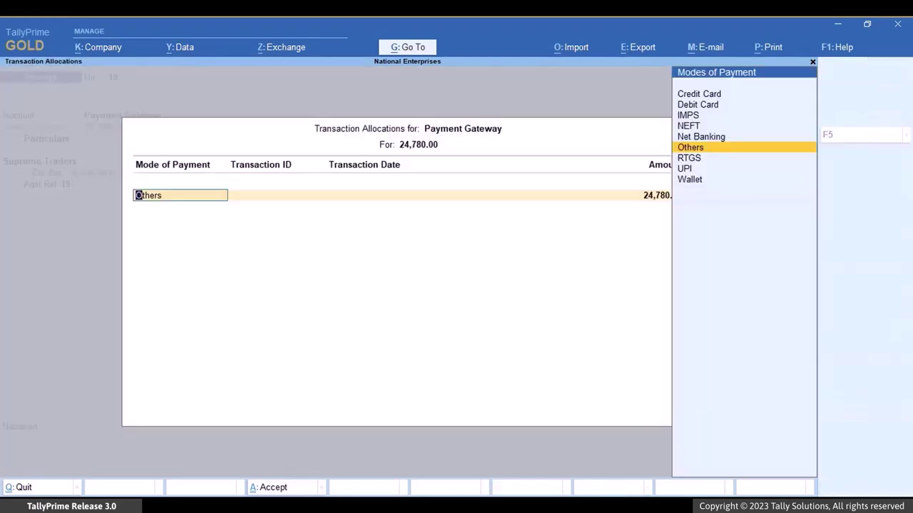
Step: Allocate the receipt as UPI with its transaction ID and date 13-Mar-23, then finish the voucher
key(Down)
key(Down)
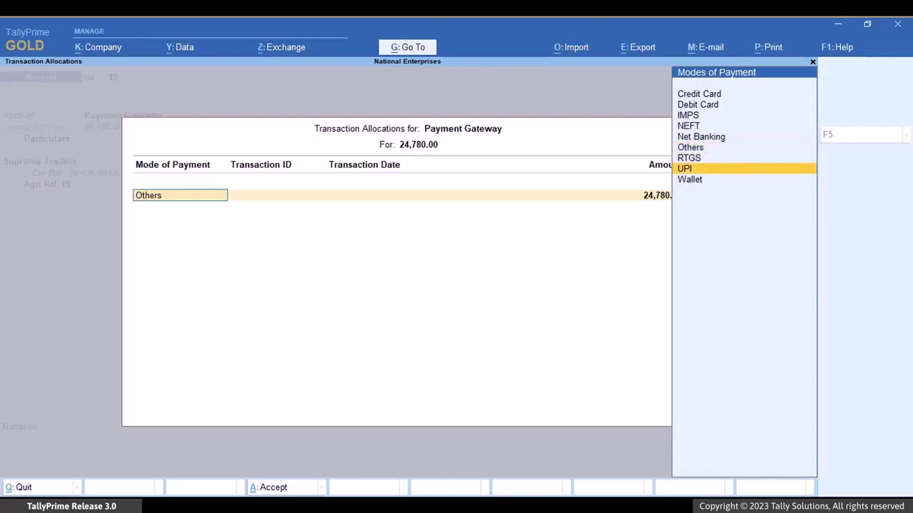
key(Return)
key(Return)
text(13/3/23)
key(Return)
key(Return)
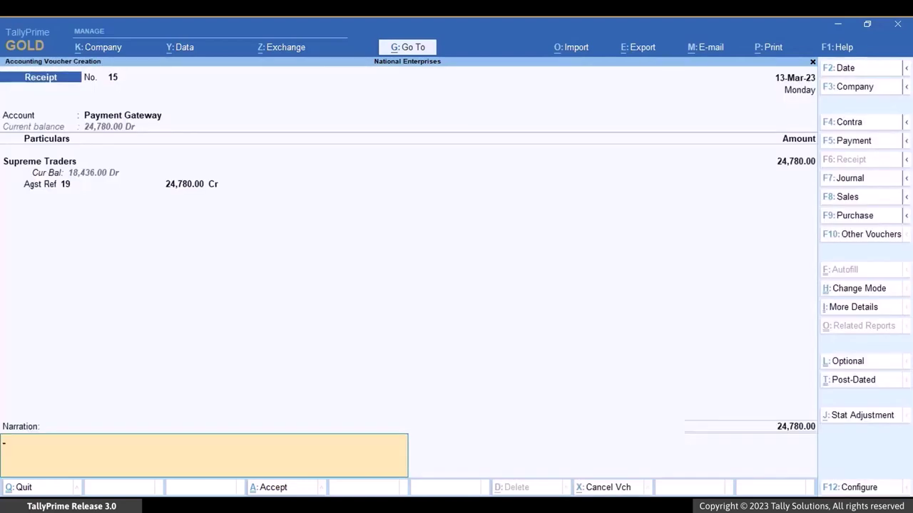
key(Return)
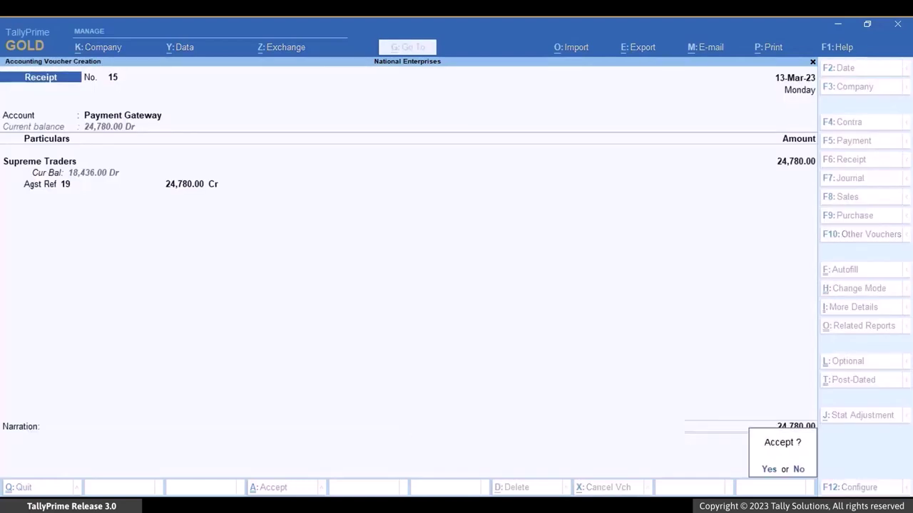
key(Return)
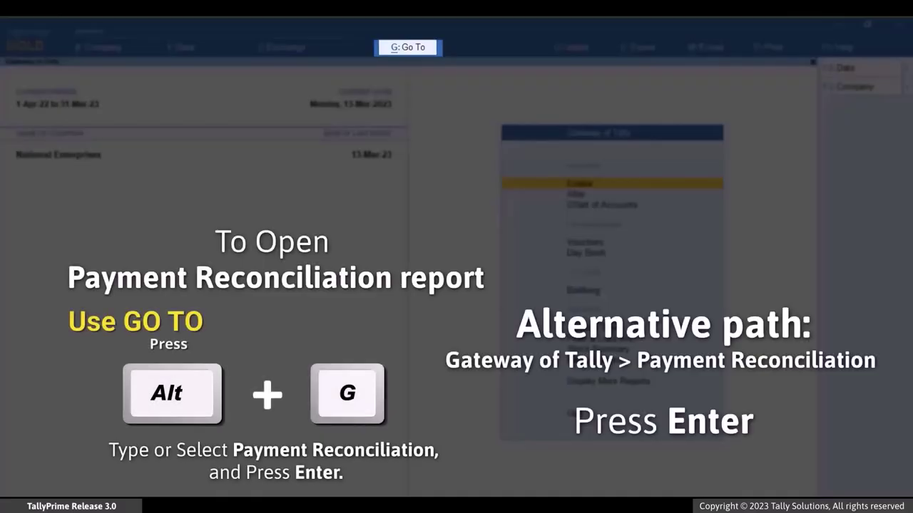
Step: Open the Payment Reconciliation report for the Payment Gateway Ledger
key(alt+g)
text(Payment)
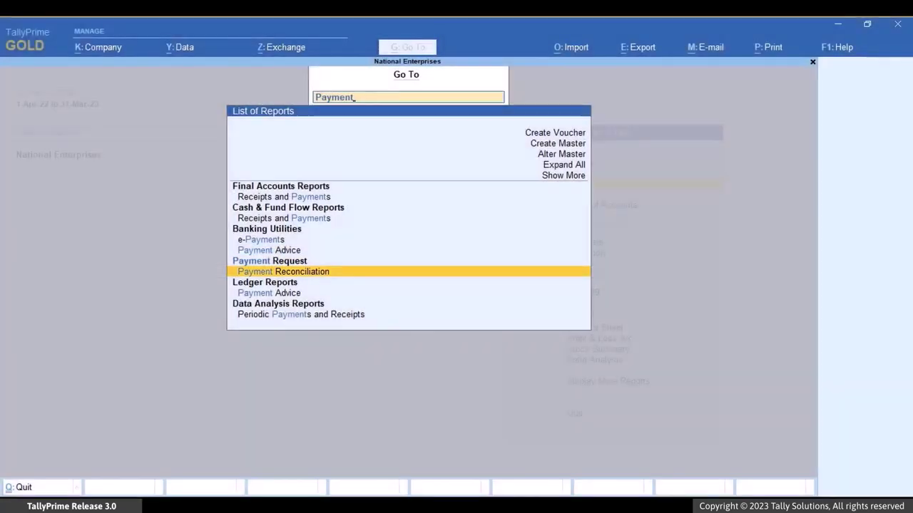
key(Return)
key(Down)
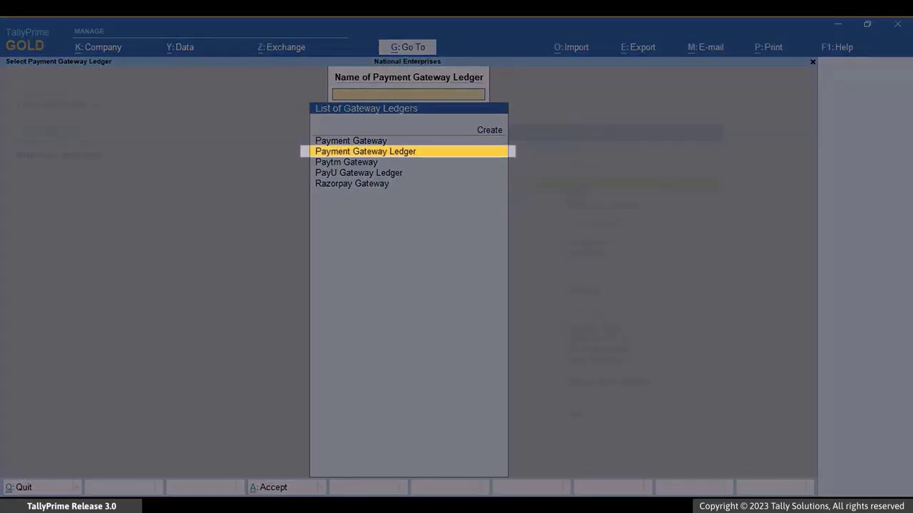
key(Return)
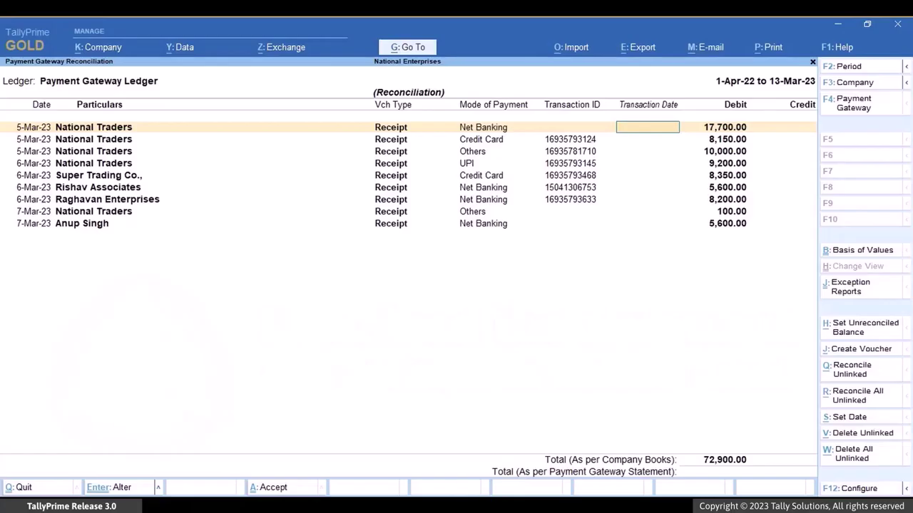
Step: Reconcile the 8,150.00 and 9,200.00 receipts with dates 5-Mar-23 and 6-Mar-23, then refresh
key(Down)
text(5-3)
key(Return)
key(Down)
text(6-3)
key(Return)
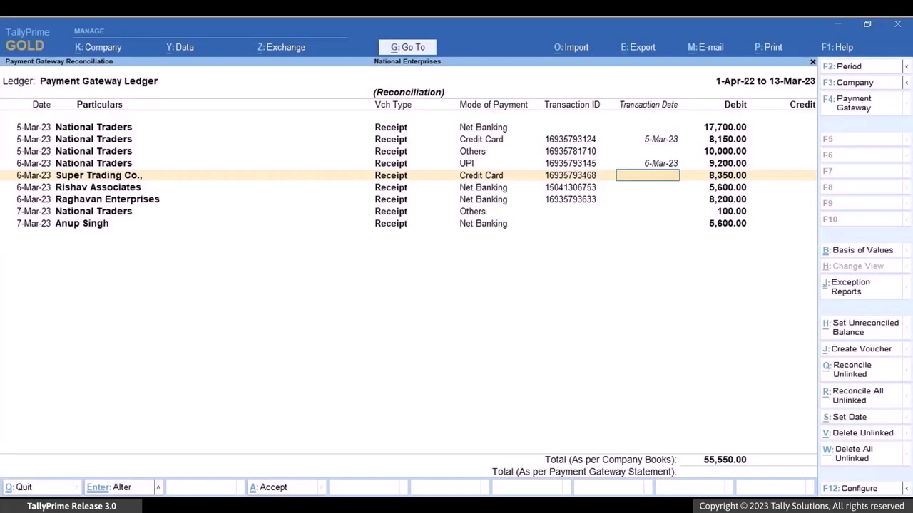
key(ctrl)
key(Escape)
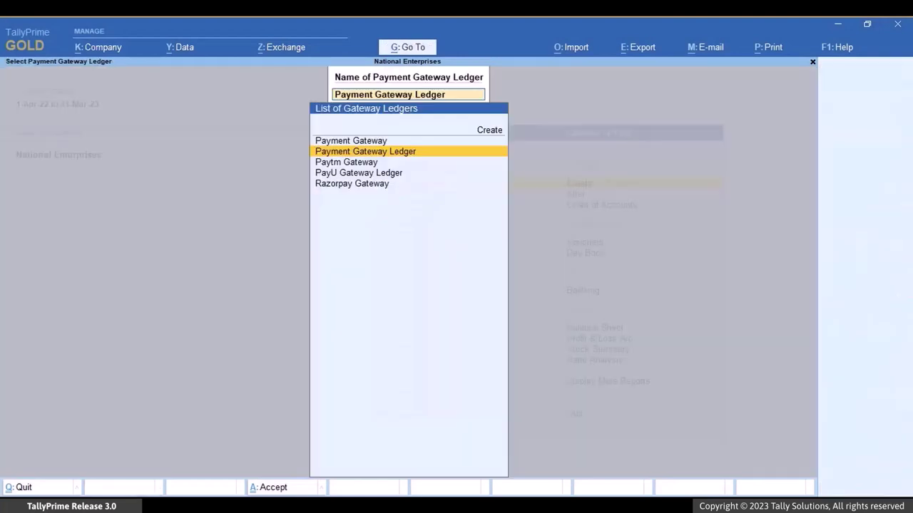
key(Return)
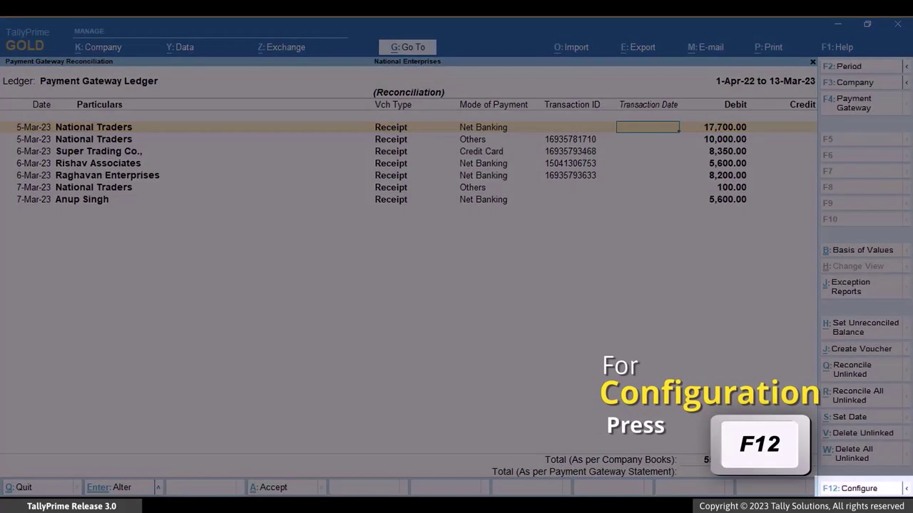
Step: Set Show Narrations and Allow Back-dated Reconciliation to Yes in the report's F12 configuration
key(F12)
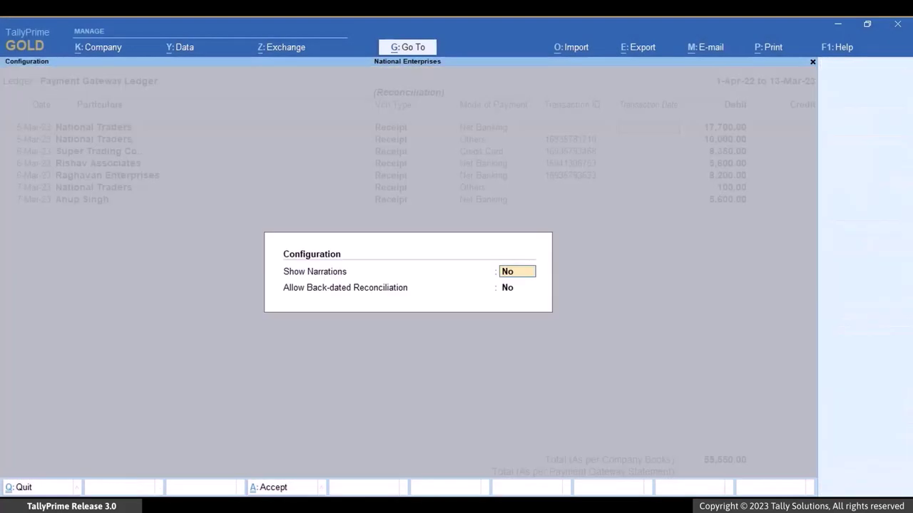
text(Yes)
key(Return)
text(Yes)
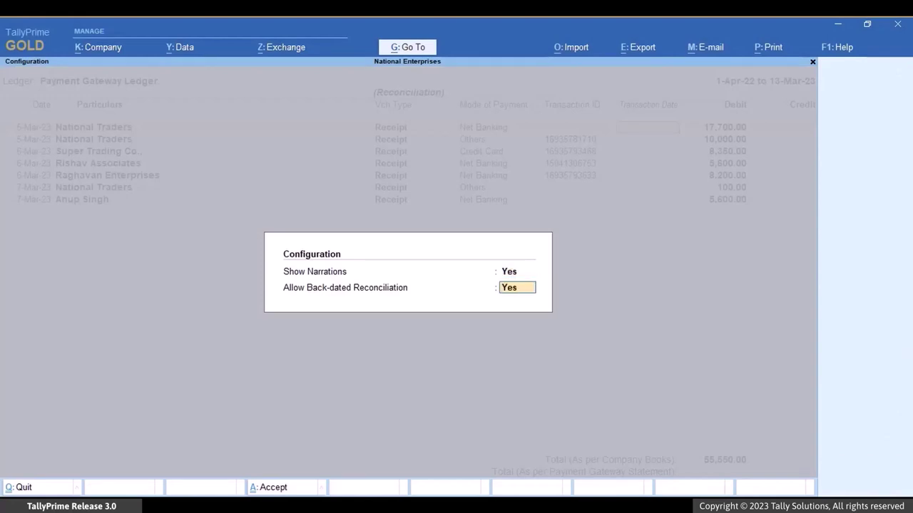
key(Return)
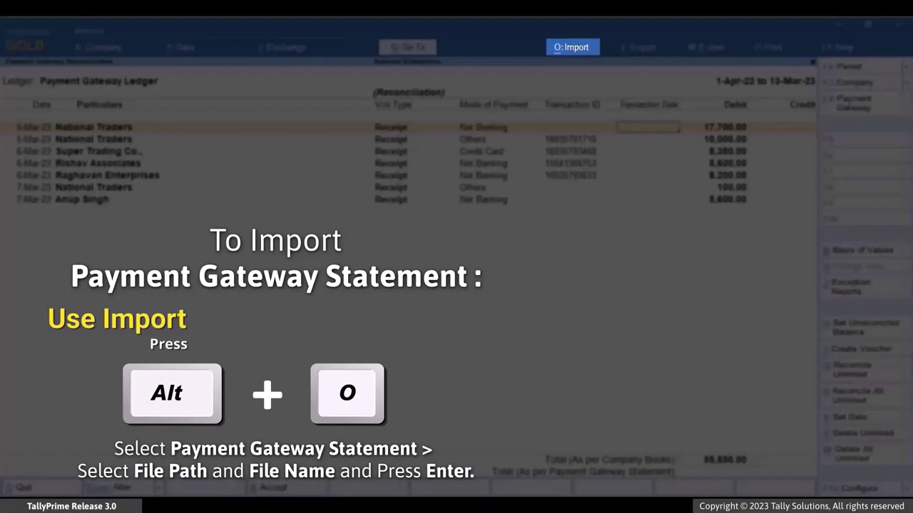
Step: Import the gateway statement Sample Settlement Report.xlsx from C:\data\payment Request
key(alt+o)
key(Down)
key(Down)
key(Down)
key(Return)
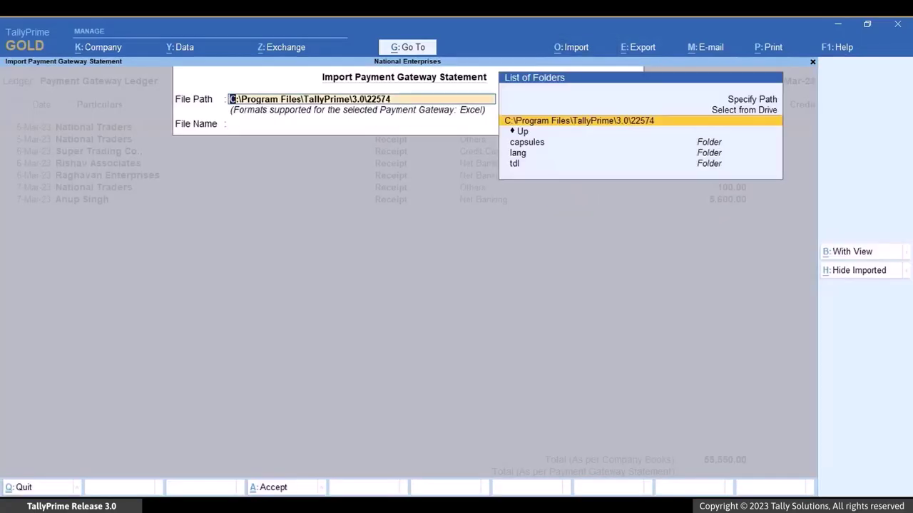
key(Up)
key(Up)
key(Return)
text(C:\data\payment Request)
key(Return)
key(Return)
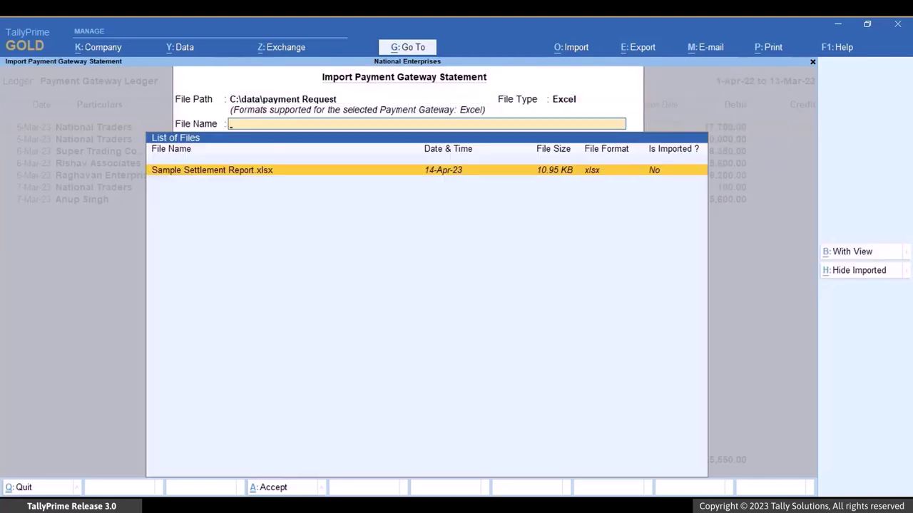
key(Return)
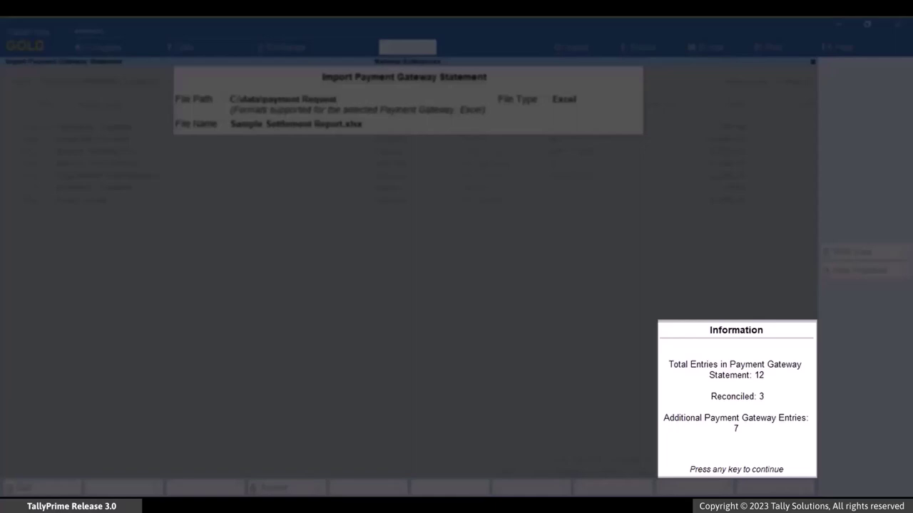
Step: Dismiss the import summary and select the Rishav Associates 8,500.00 unreflected entry
key(Return)
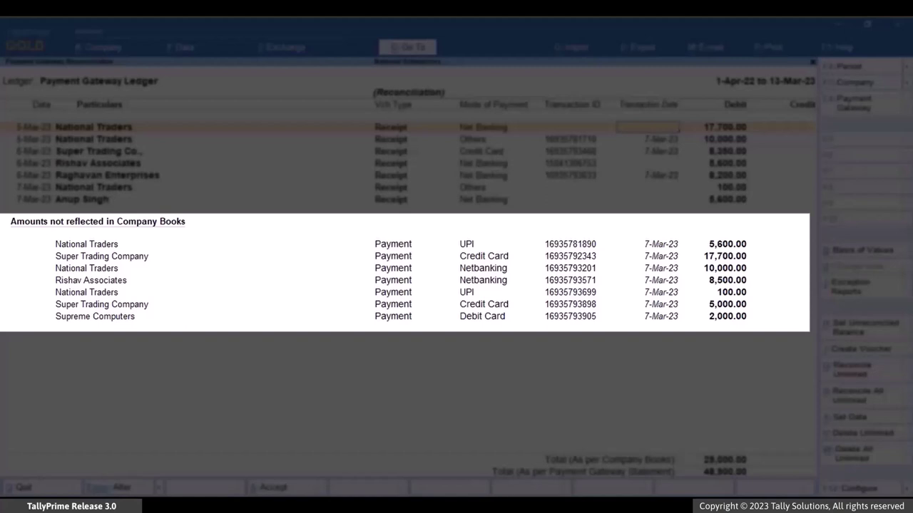
key(Down)
key(Down)
key(Down)
key(Down)
key(Down)
key(Down)
key(Down)
key(Down)
key(Down)
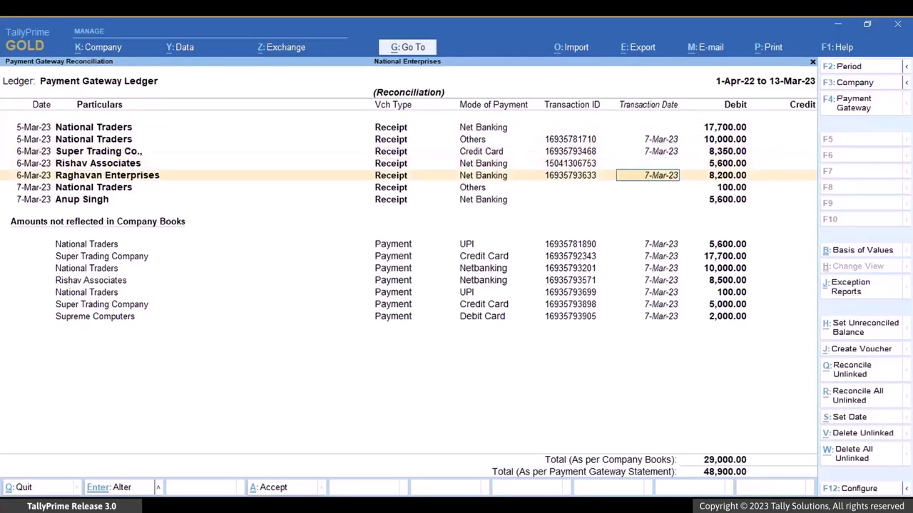
key(Down)
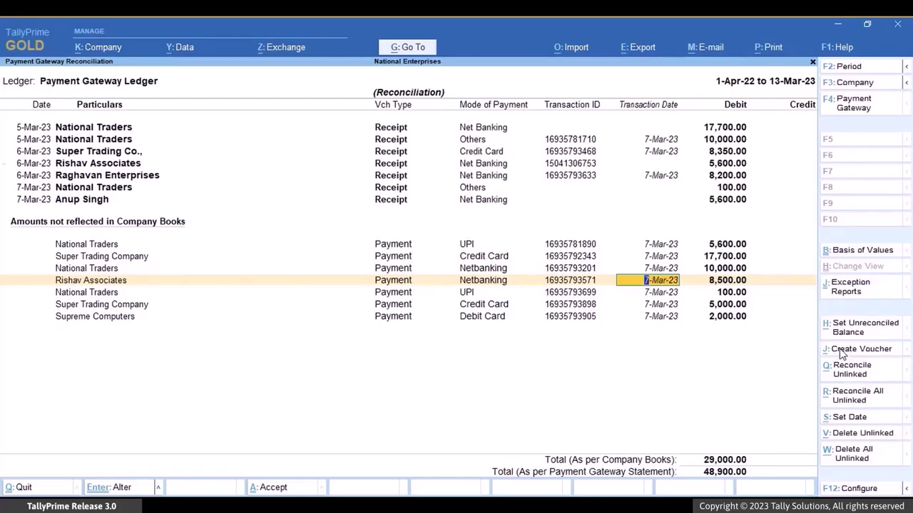
Step: Create a receipt voucher from the 8,500.00 entry with Rishav Associates as the party
click(841, 351)
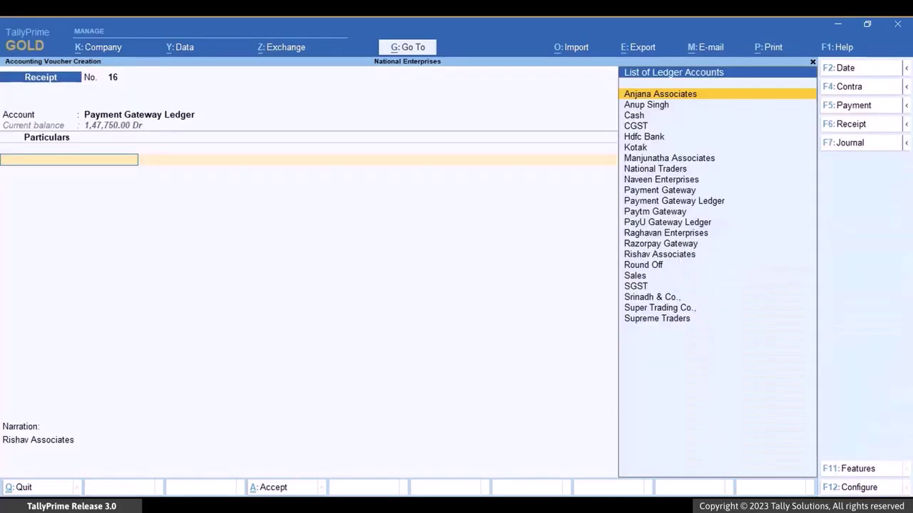
key(Down)
key(Down)
key(Down)
key(Down)
key(Down)
key(Down)
key(Down)
key(Down)
key(Down)
key(Down)
key(Down)
key(Down)
key(Down)
key(Down)
key(Down)
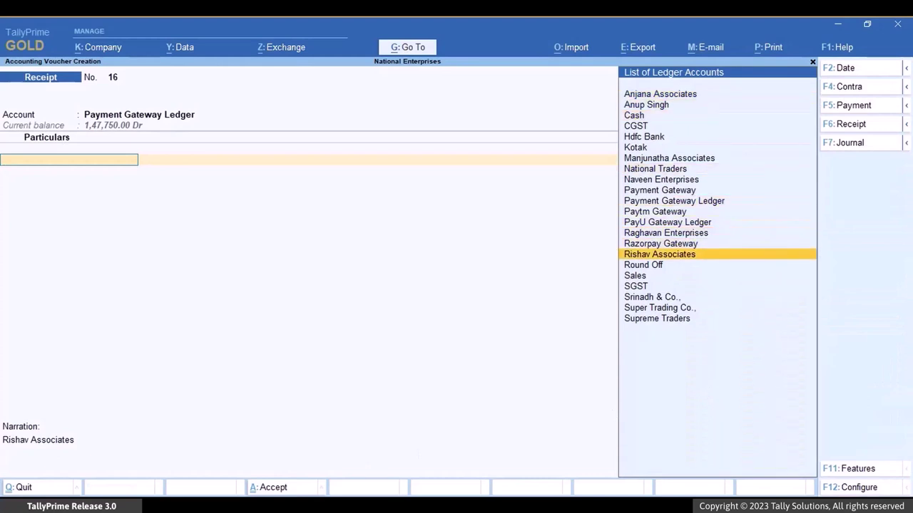
key(Return)
key(Return)
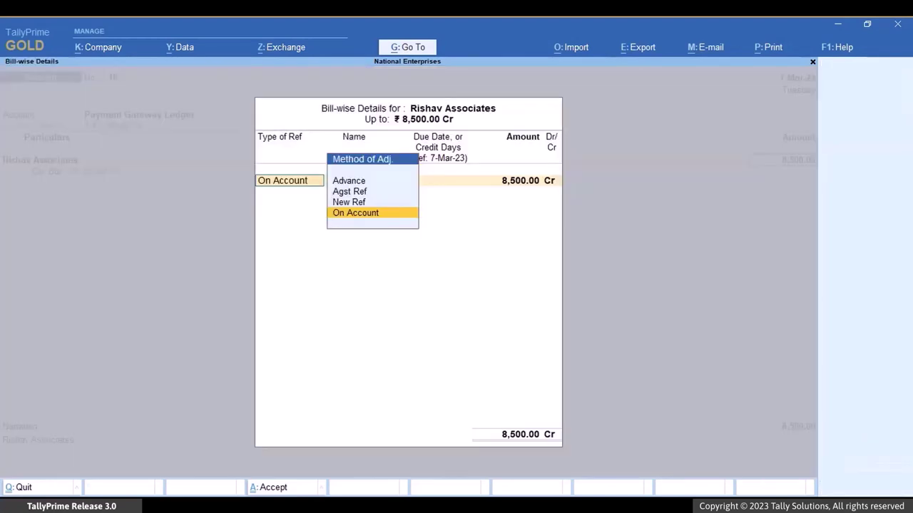
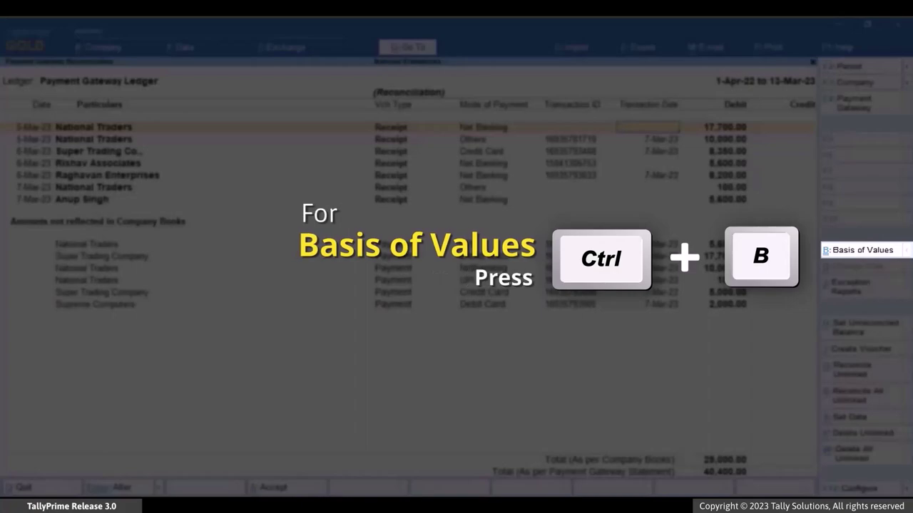
Step: Include reconciled transactions in the Payment Gateway Ledger reconciliation report
key(ctrl+b)
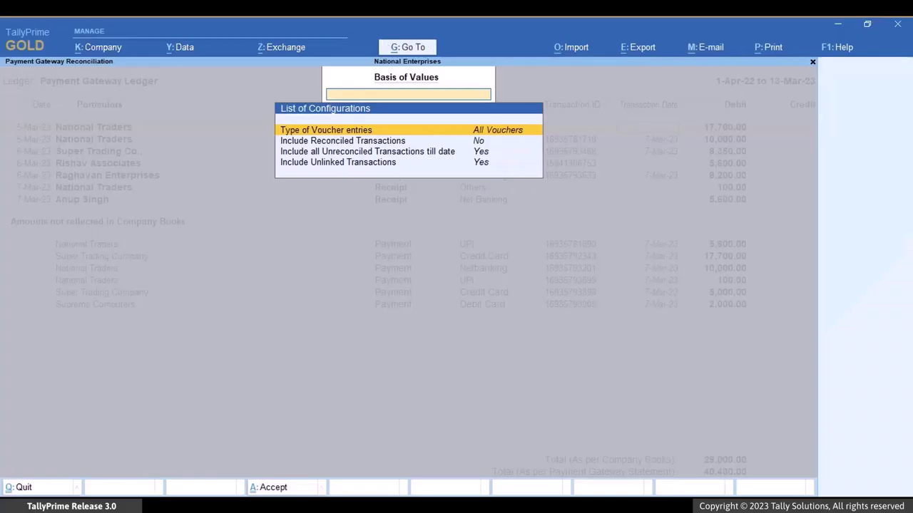
key(Down)
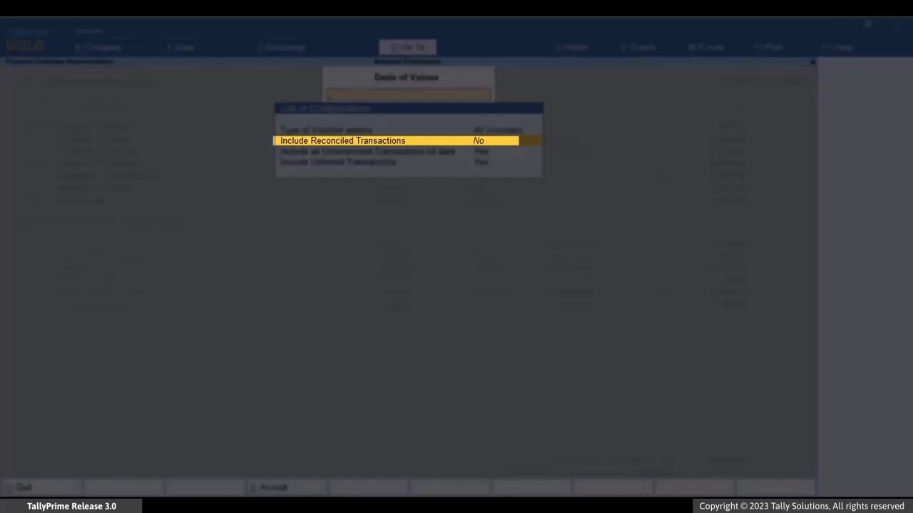
key(Return)
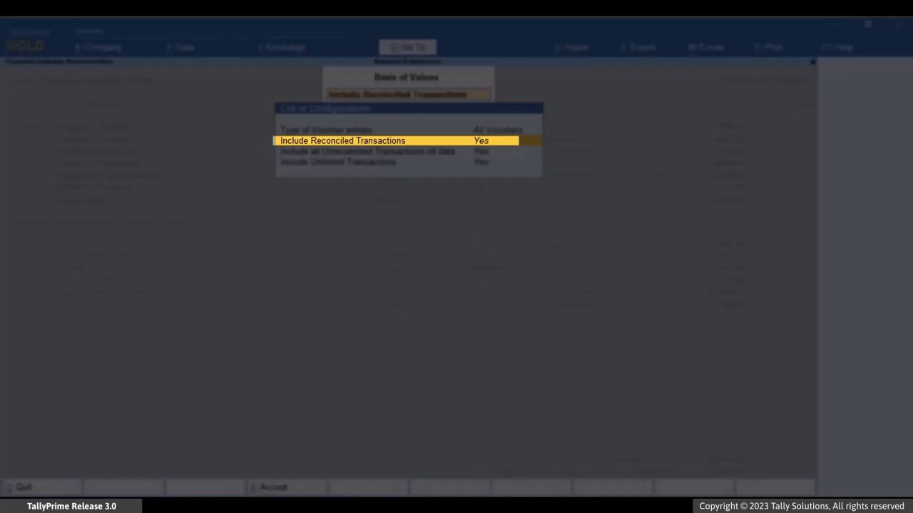
key(ctrl+a)
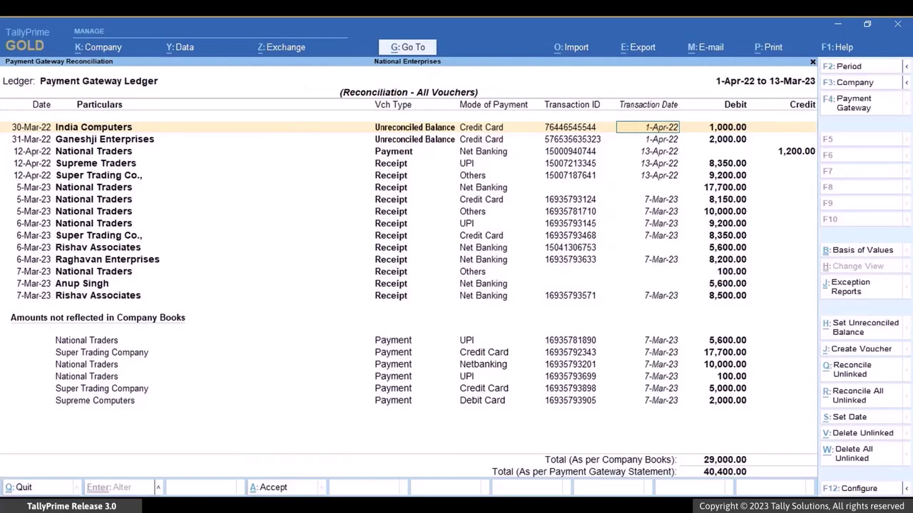
Step: Set Include Reconciled Transactions back to No, listing only unreconciled entries
key(ctrl+b)
key(Down)
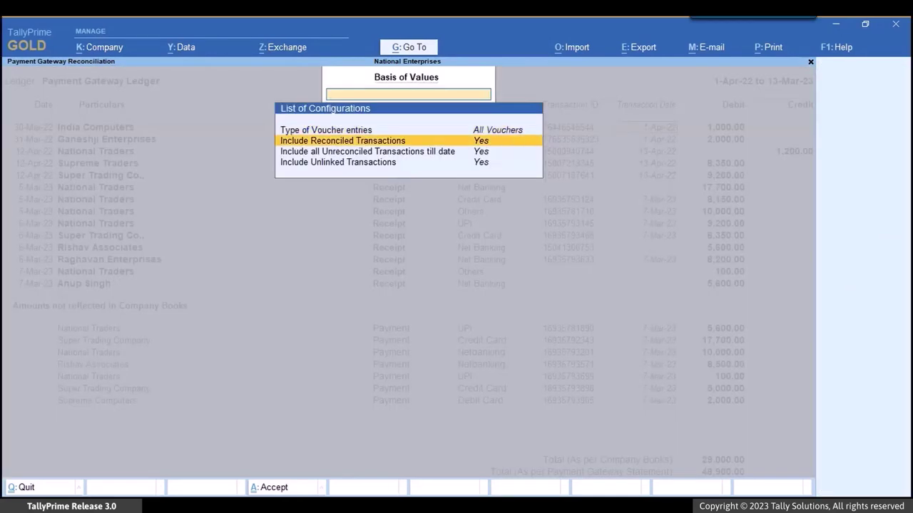
key(Return)
key(ctrl+a)
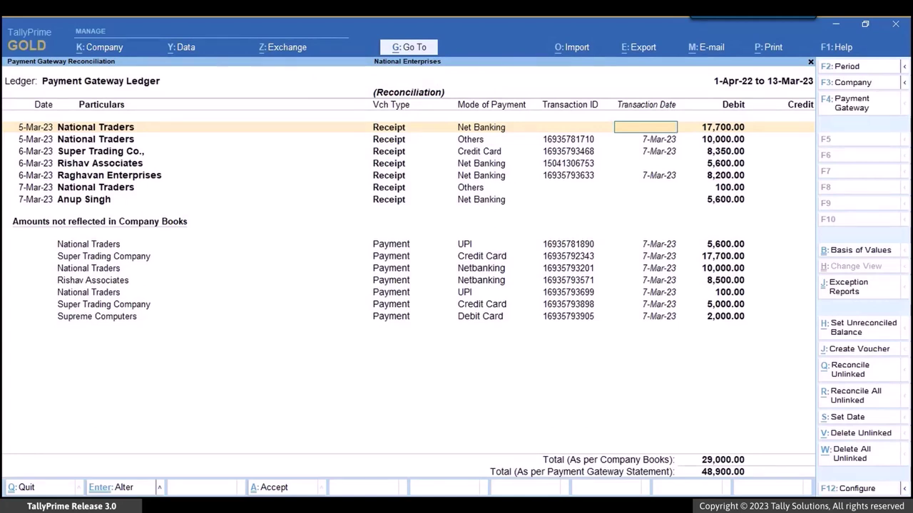
Step: Reconcile the 100.00 National Traders UPI payment with the 7-Mar-23 100.00 receipt
key(Down)
key(Down)
key(Down)
key(Down)
key(Down)
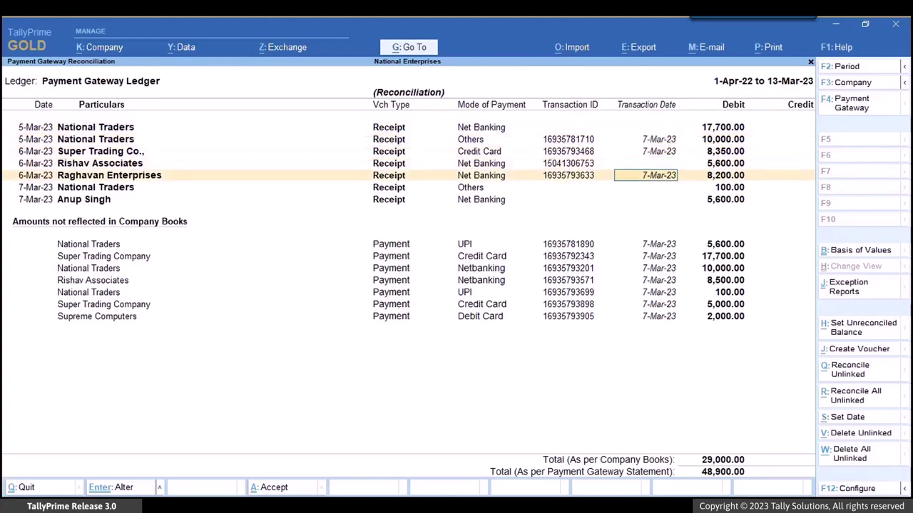
key(Down)
key(Down)
key(Down)
key(Down)
key(Down)
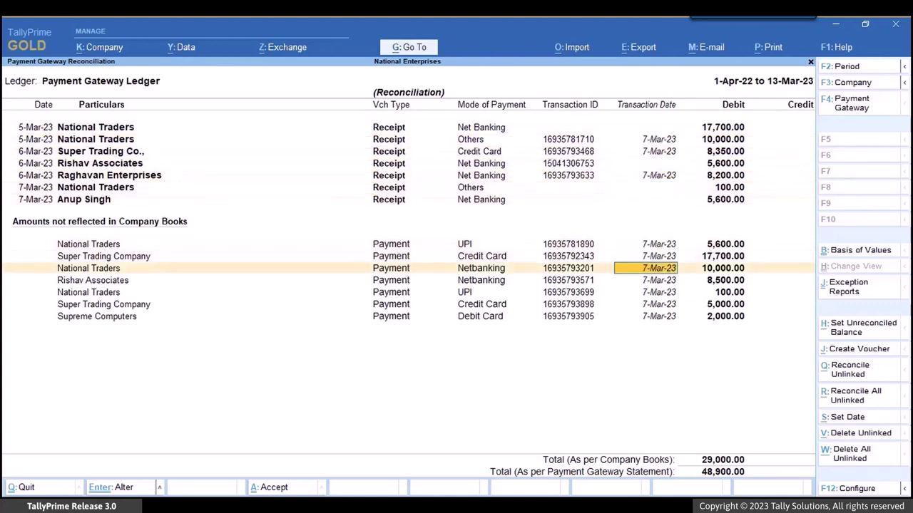
key(Down)
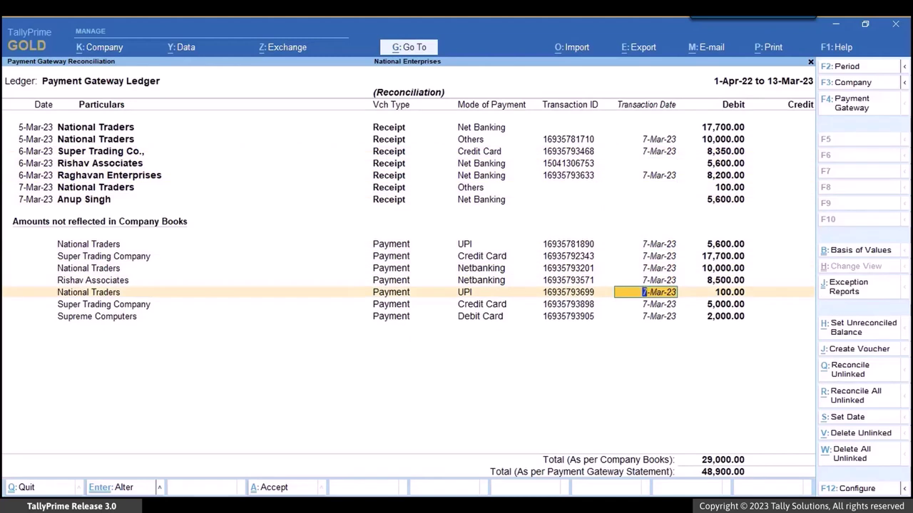
click(862, 349)
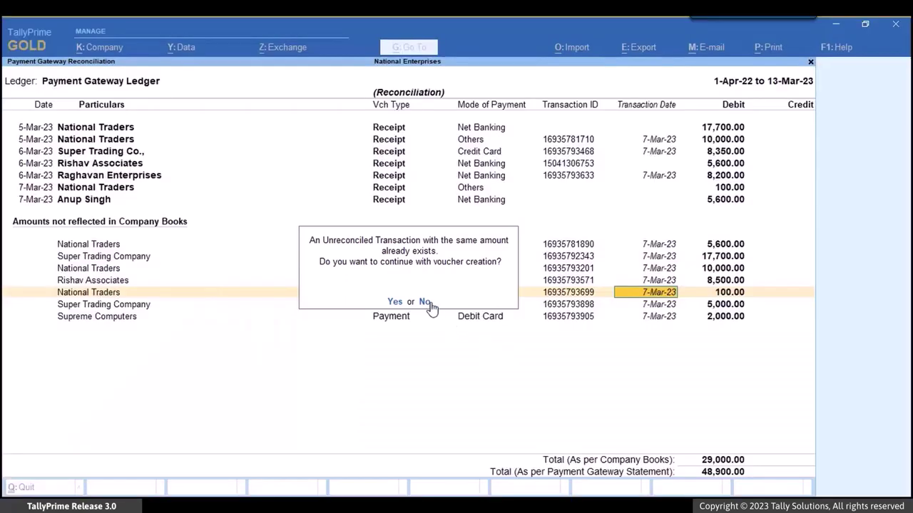
key(y)
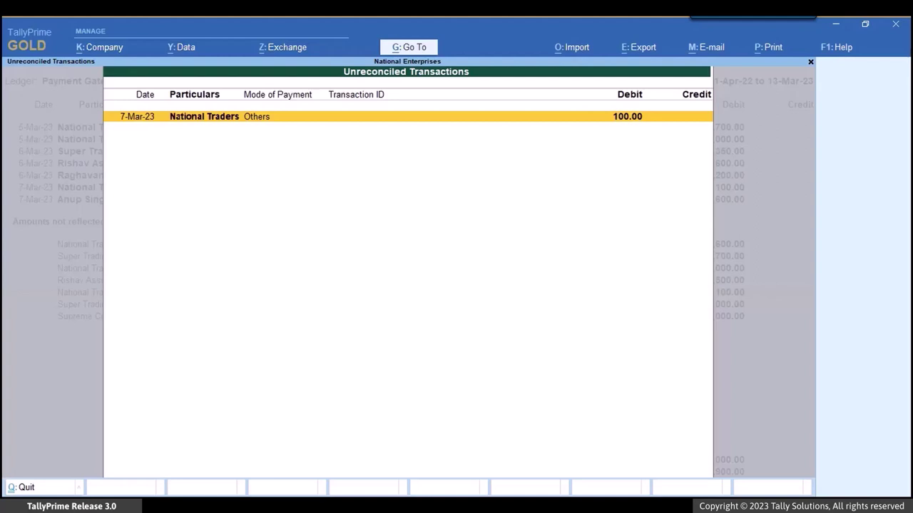
key(Return)
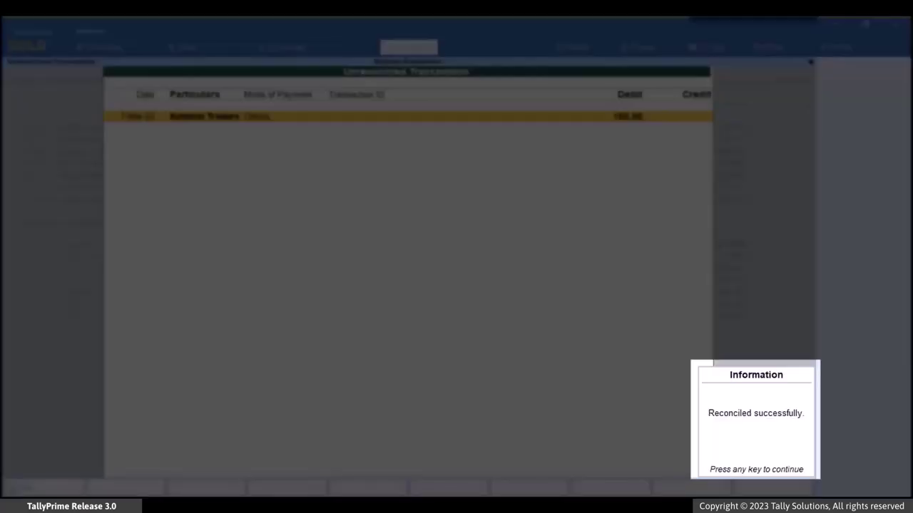
key(Return)
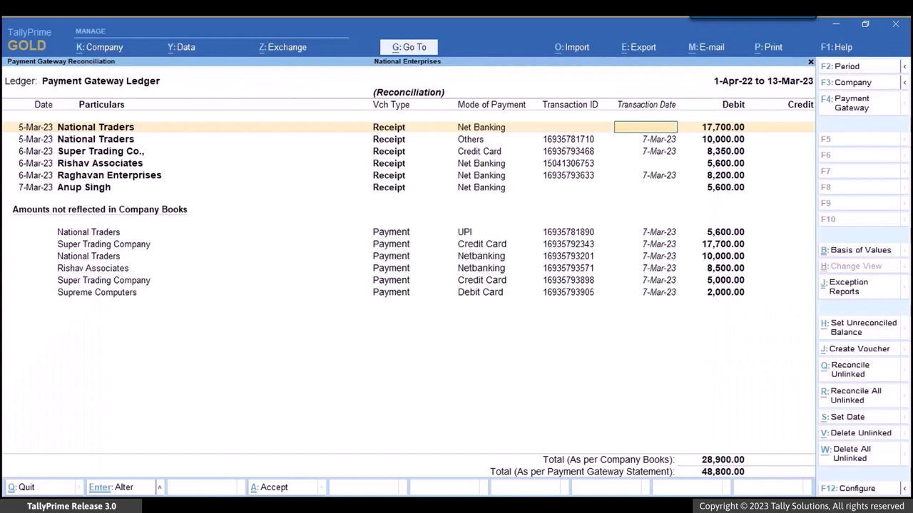
key(Down)
key(Down)
key(Down)
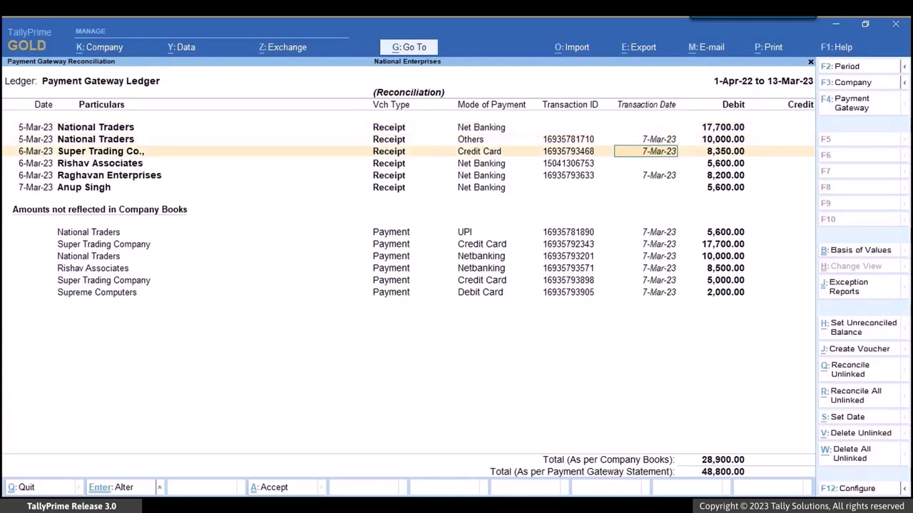
key(Down)
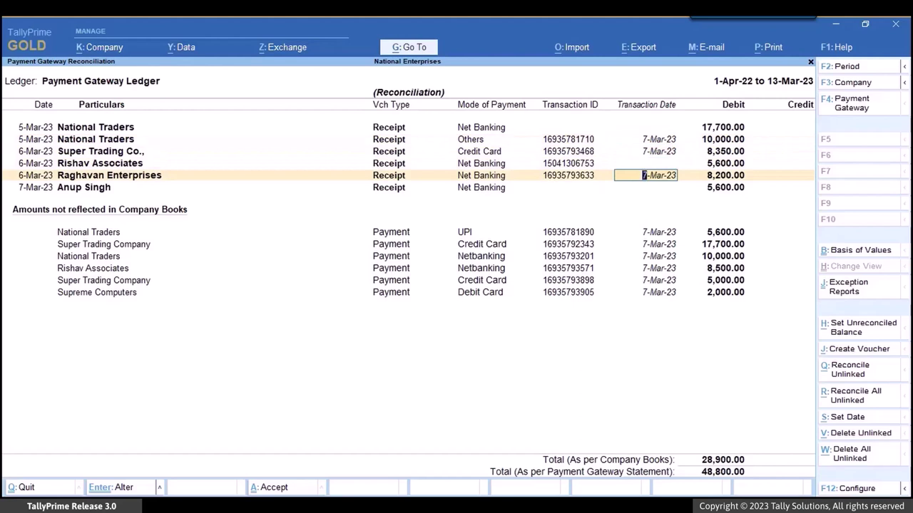
key(Down)
key(Down)
key(Down)
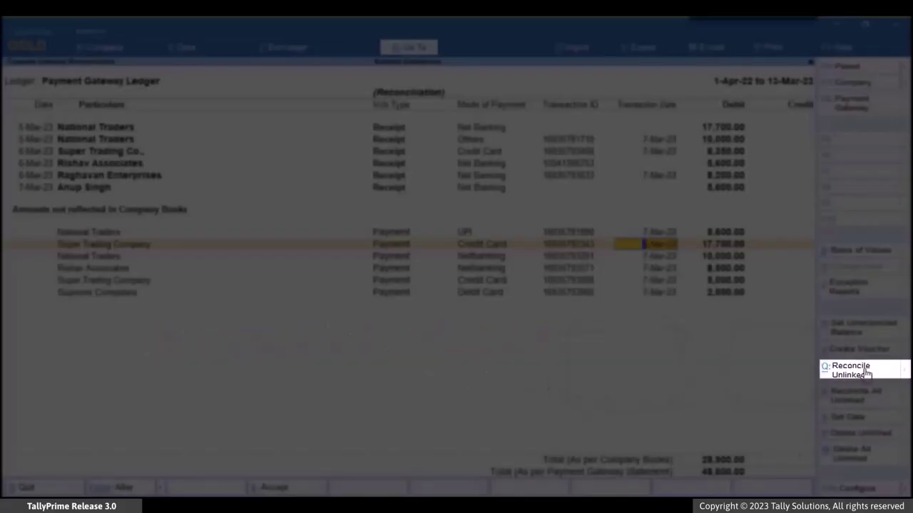
click(867, 374)
key(Return)
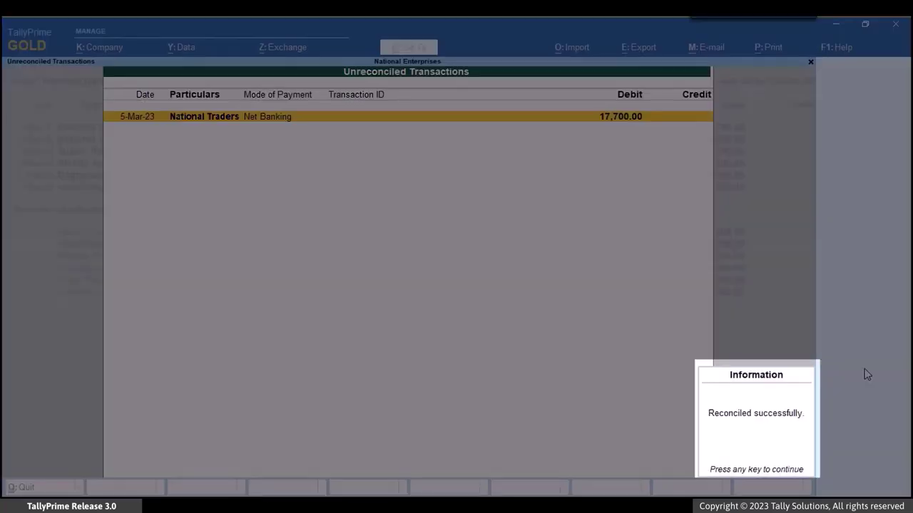
key(Return)
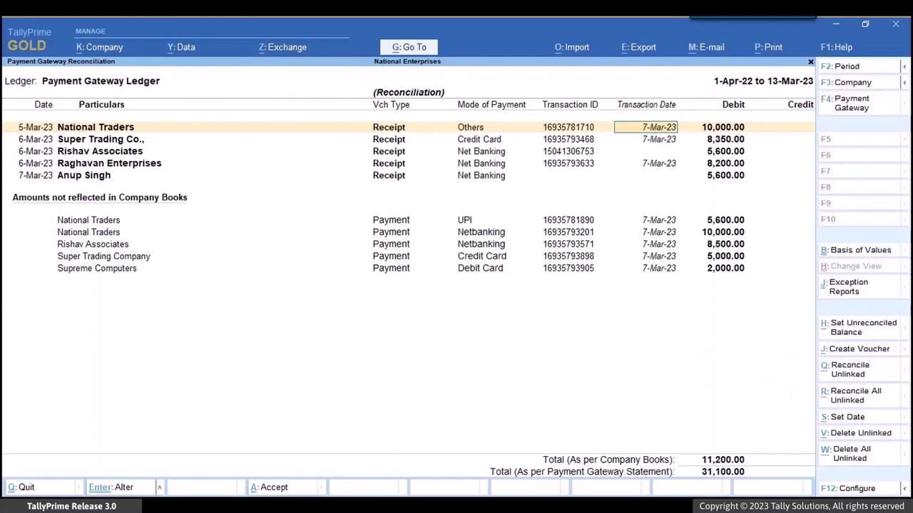
key(Down)
key(Down)
key(Down)
key(Down)
key(Down)
key(Down)
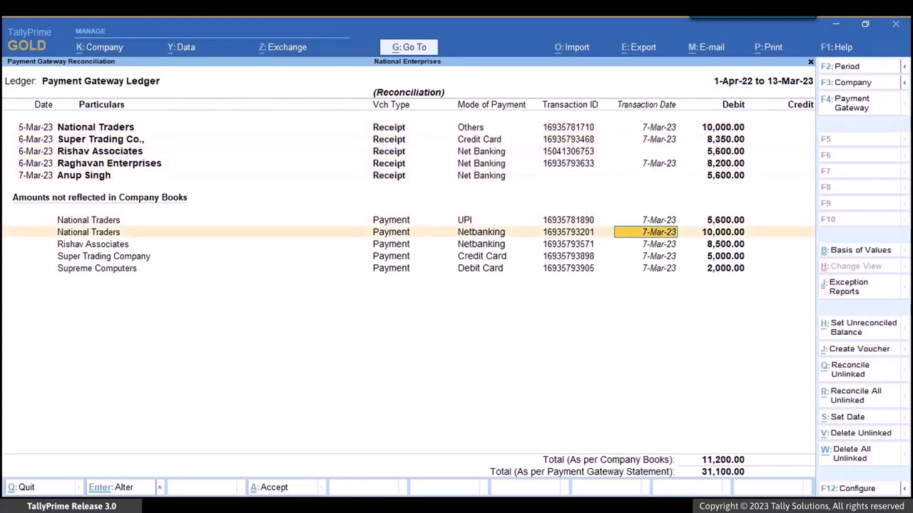
key(Down)
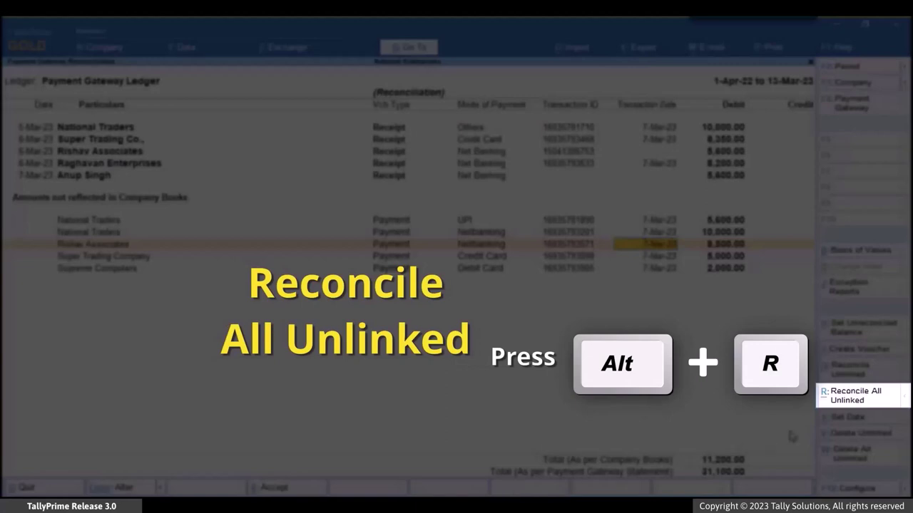
click(847, 403)
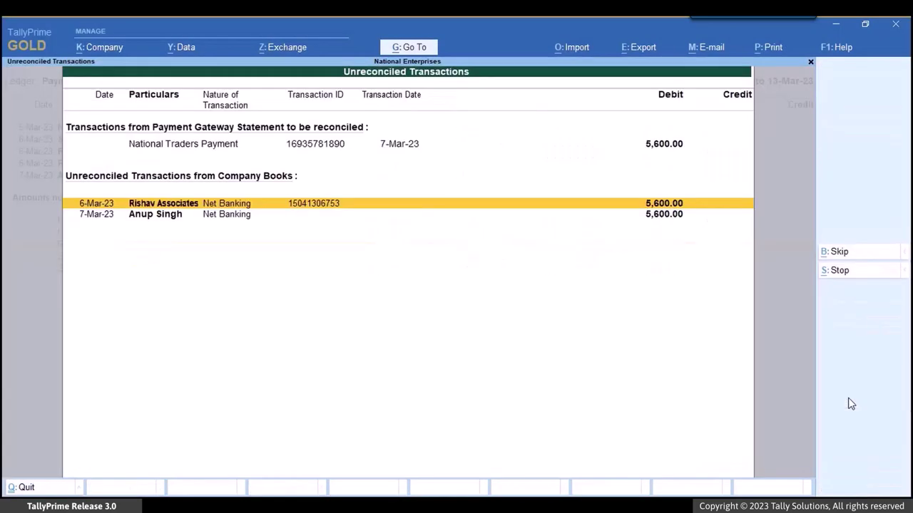
key(alt+s)
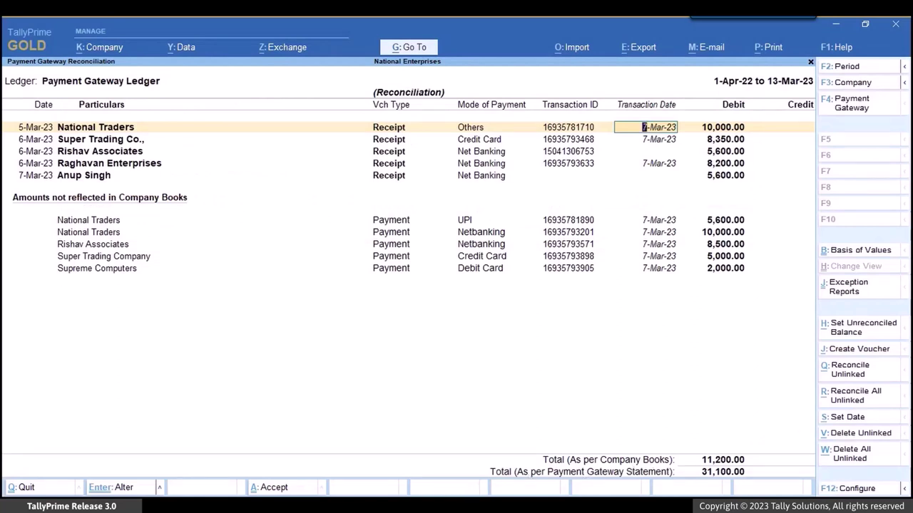
key(Down)
key(Down)
key(Down)
key(Down)
key(Down)
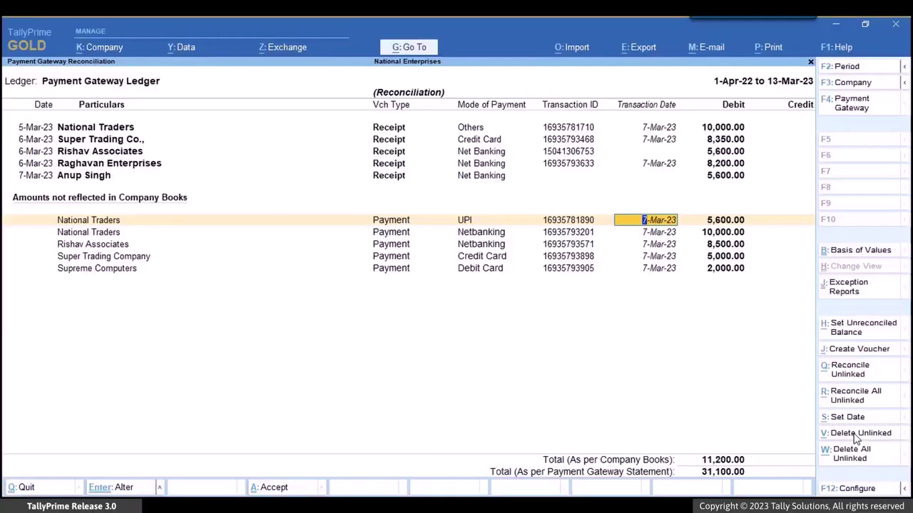
Step: Delete the unlinked 5,600.00 National Traders UPI payment and the remaining unlinked entries
click(856, 437)
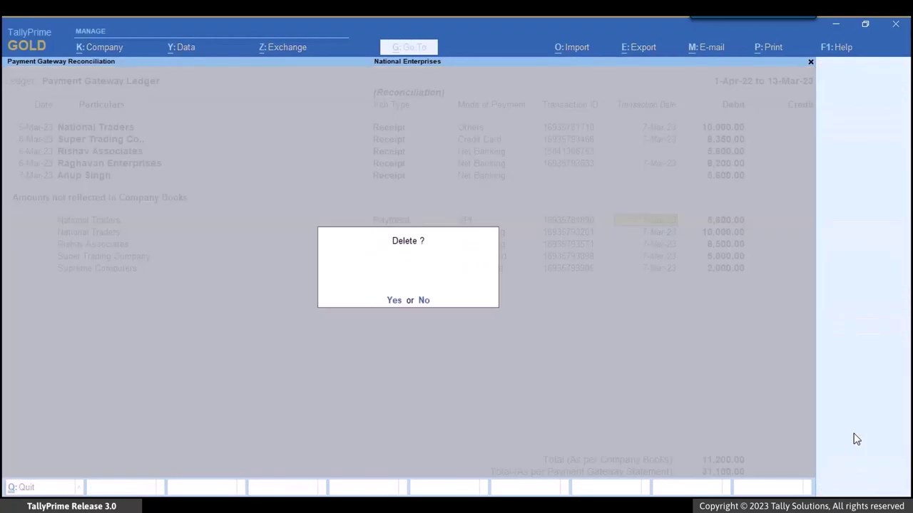
key(Return)
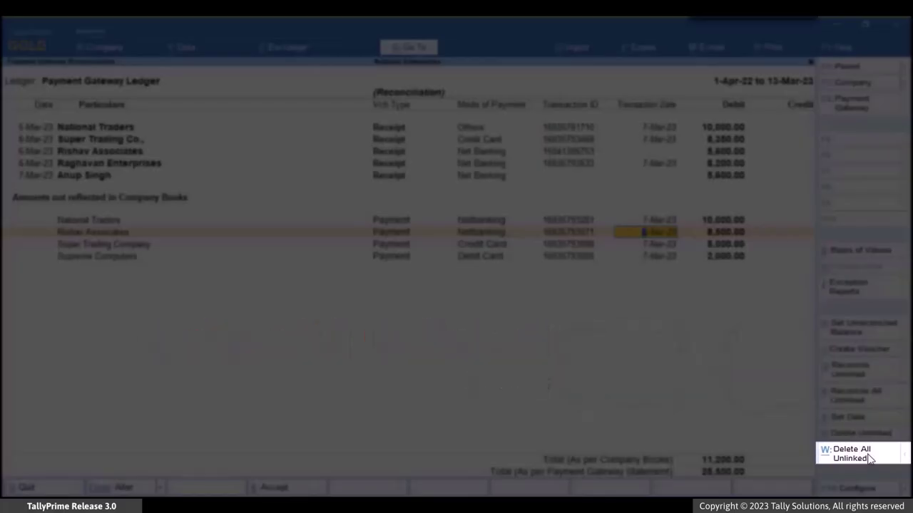
click(868, 459)
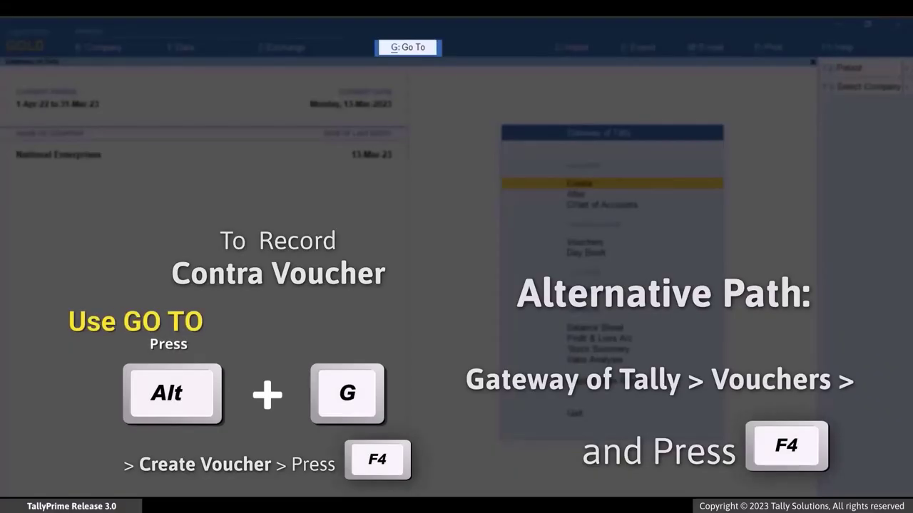
Step: Start a Contra voucher crediting Hdfc Bank from Payment Gateway Ledger for 54,000
key(alt+g)
key(Up)
key(Up)
key(Up)
key(Up)
key(Up)
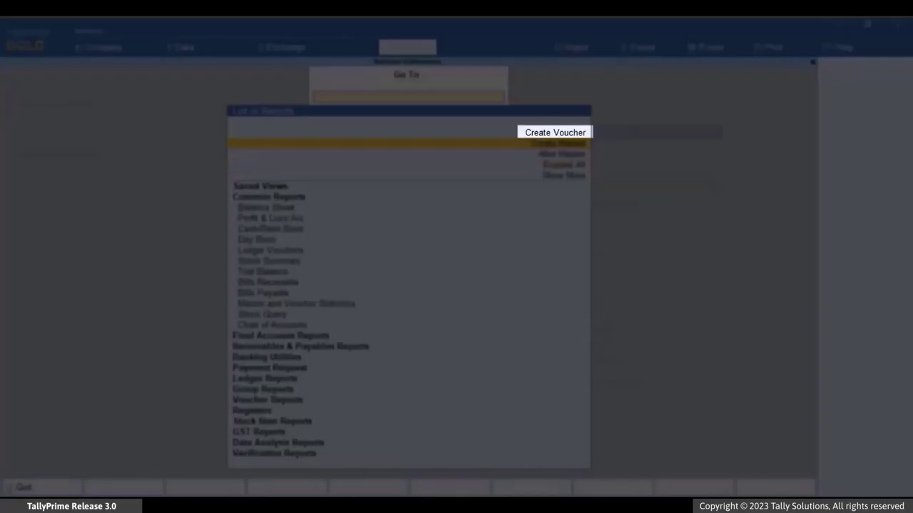
key(Return)
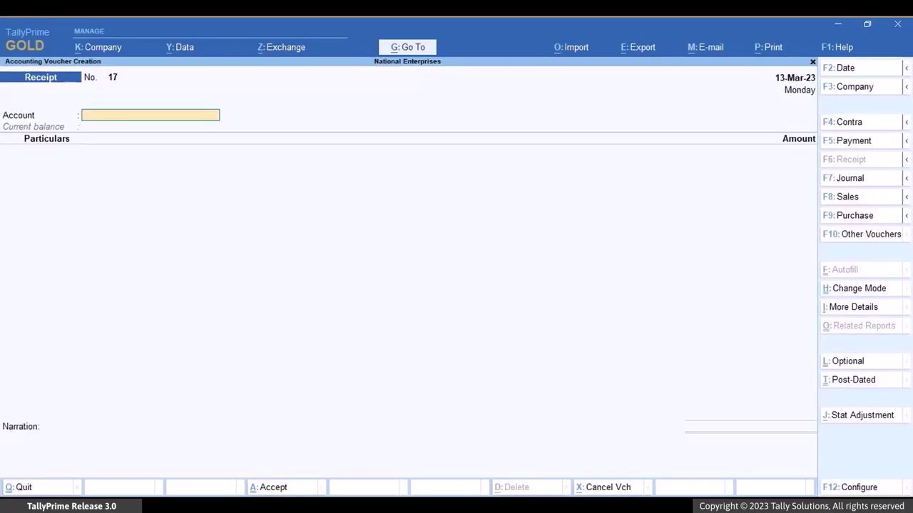
key(F4)
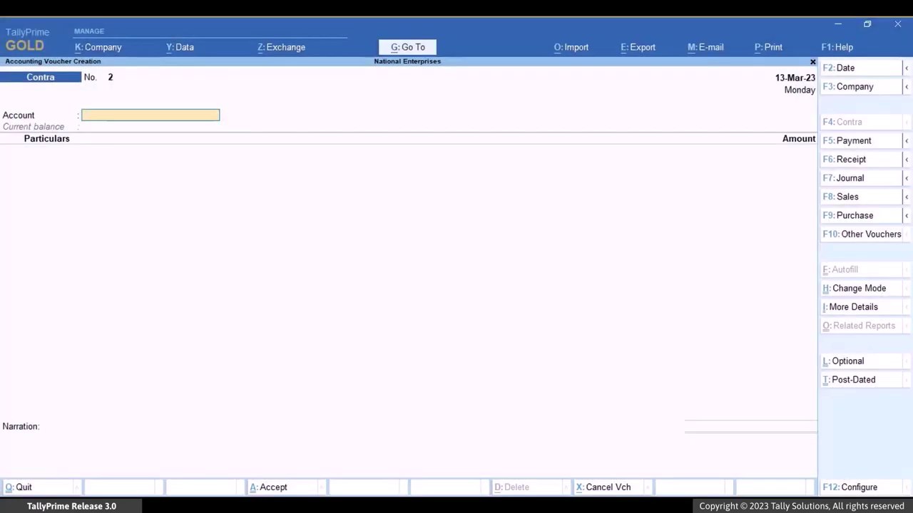
key(Down)
key(Down)
key(Return)
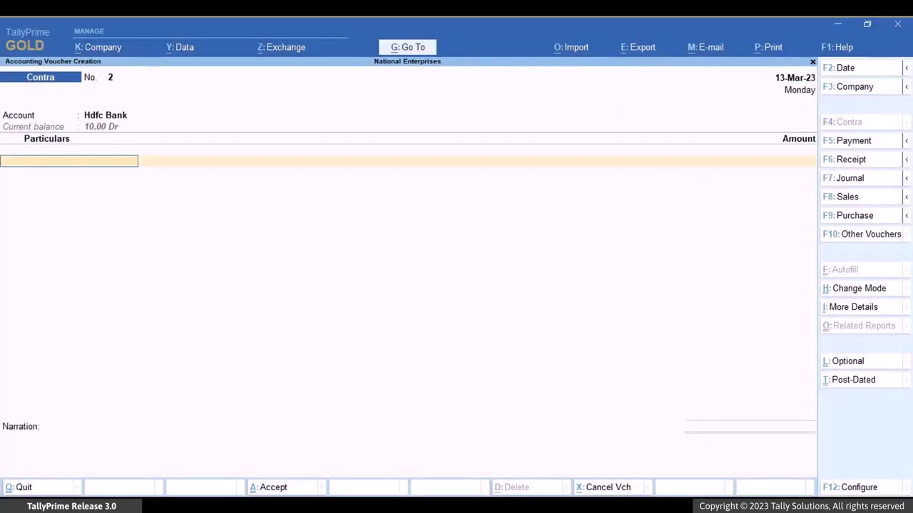
key(Down)
key(Down)
key(Down)
key(Down)
key(Down)
key(Return)
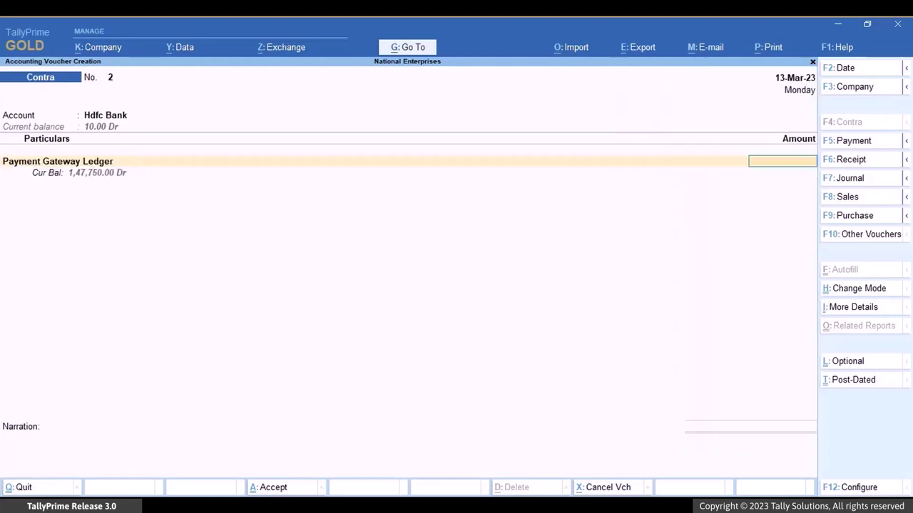
text(54000)
key(Return)
Step: Allocate the transfer as NEFT with its transaction ID, dated 13-Mar-23, e-Fund Transfer type
key(Up)
key(Up)
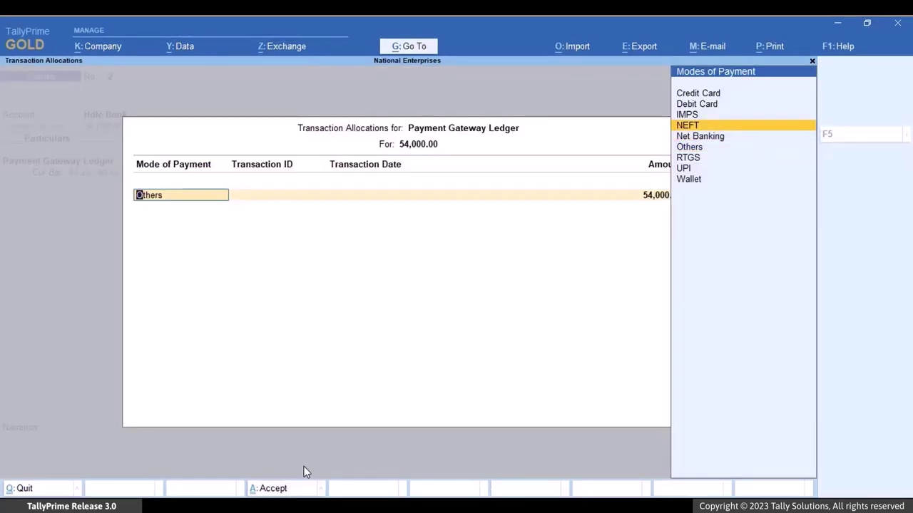
key(Return)
text(876)
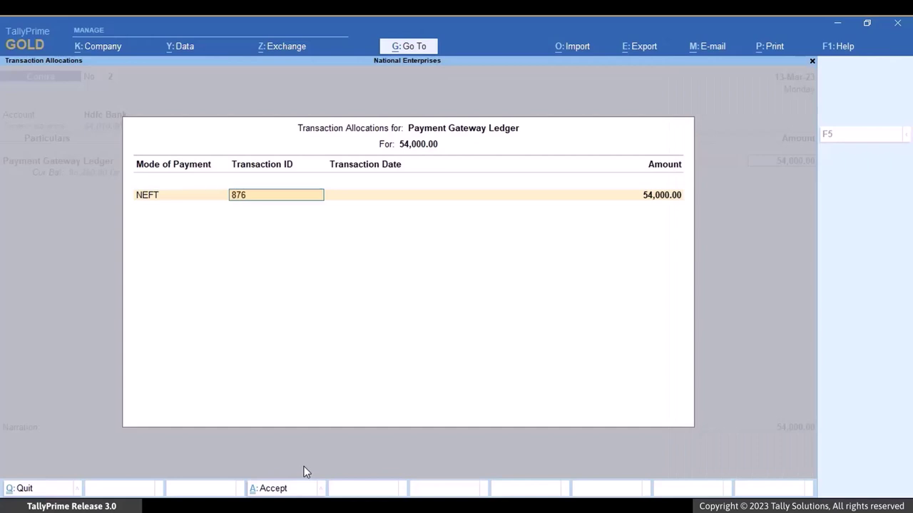
text(5432534)
key(Return)
text(13-3)
key(Return)
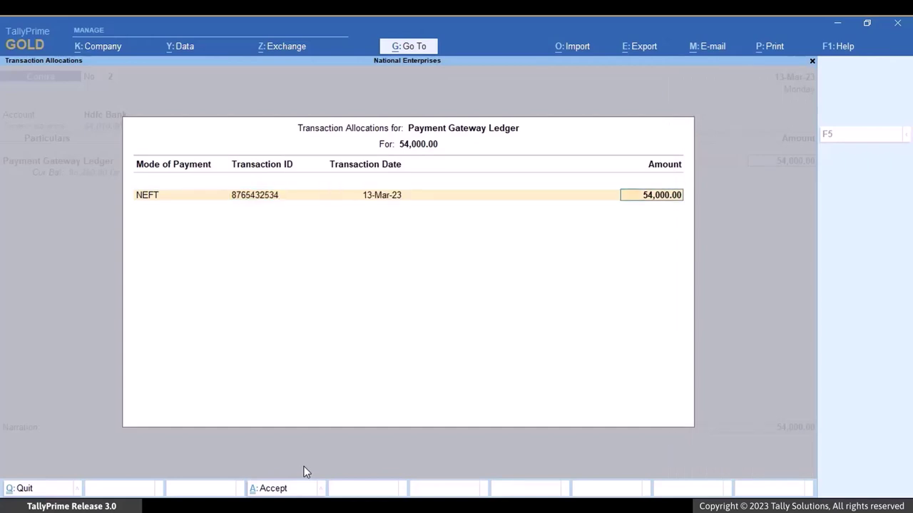
key(Return)
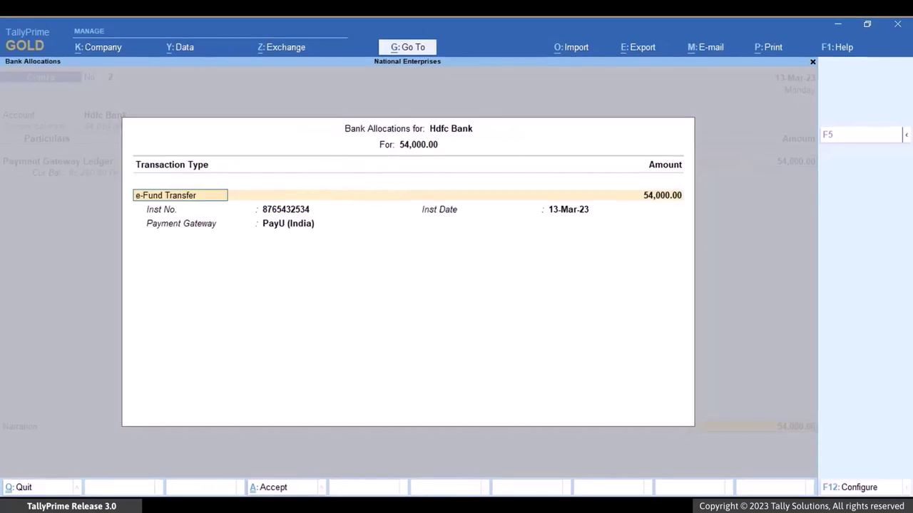
key(Return)
key(Return)
key(Return)
key(Return)
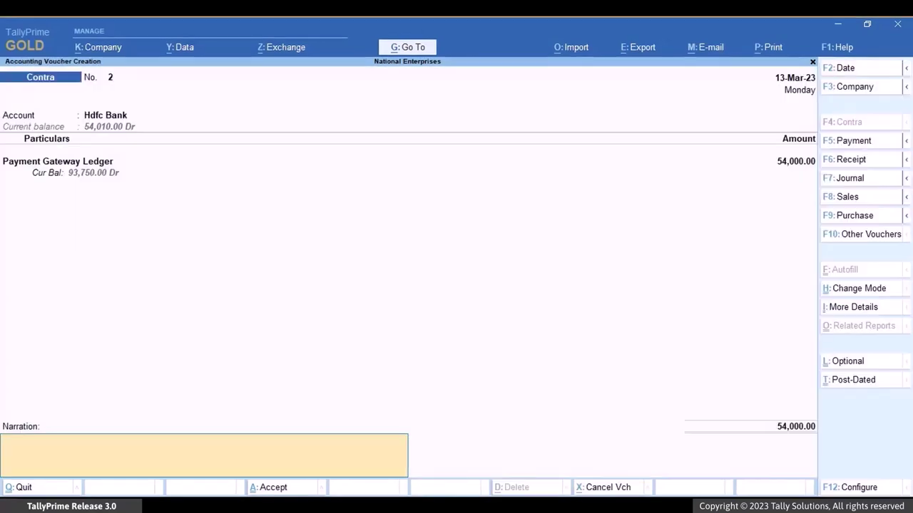
key(Return)
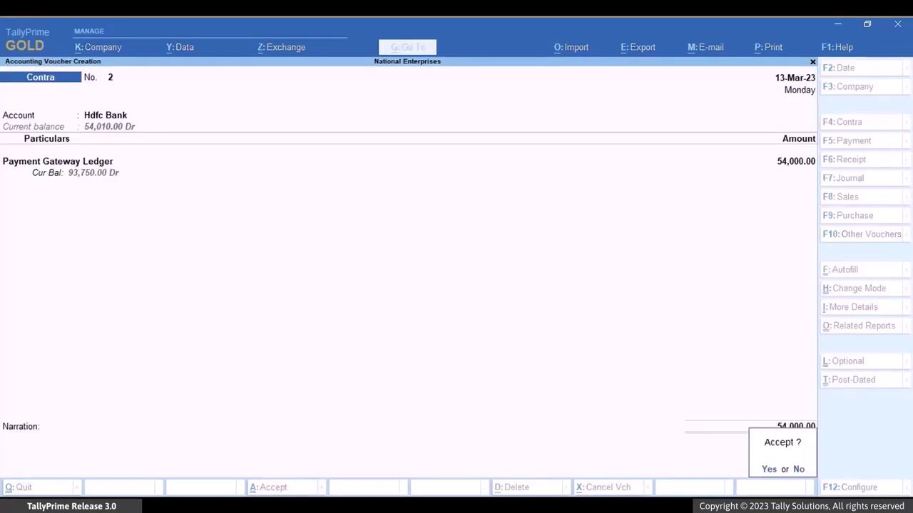
key(Return)
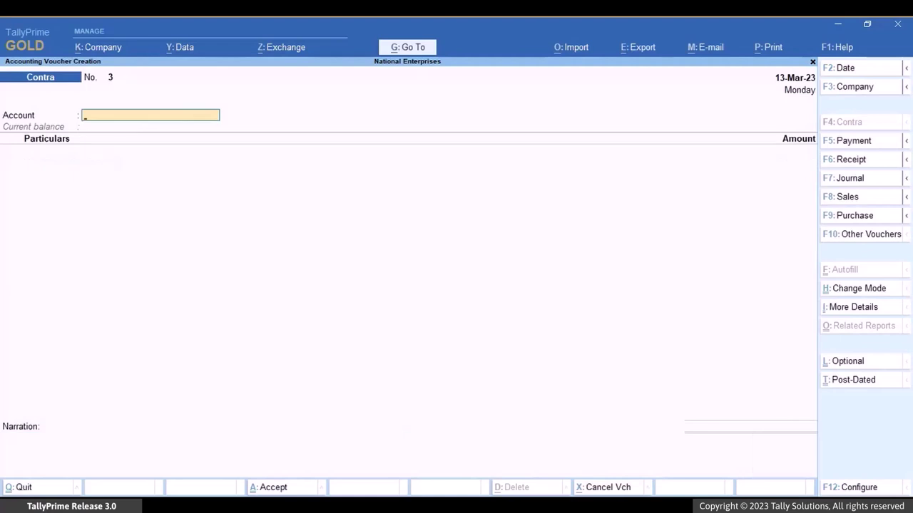